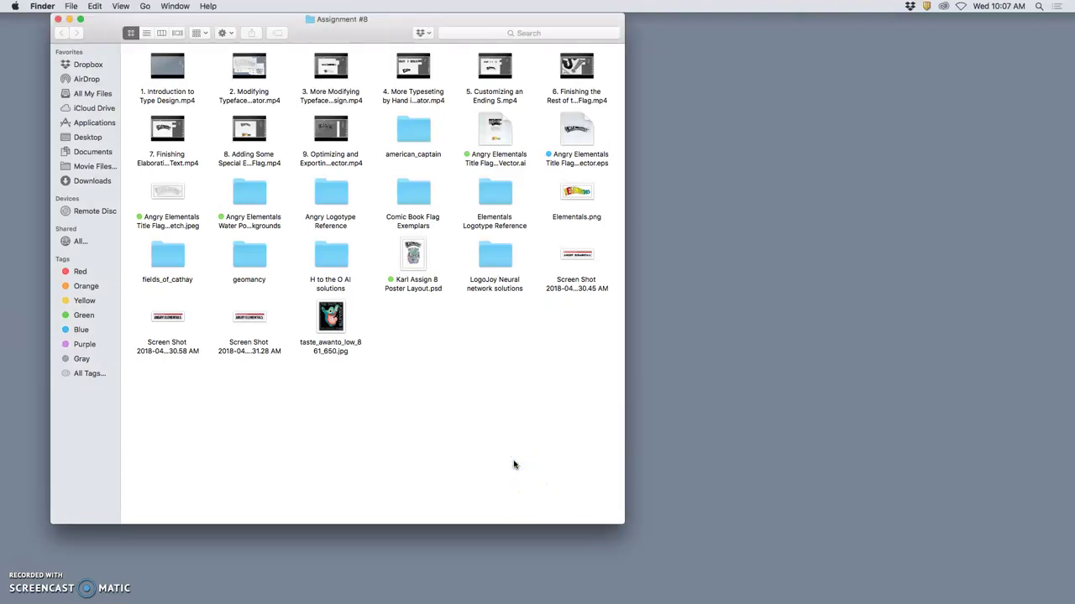
# - Open Angry Elementals Title Flag Black Vector.ai from the Assignment #8 folder with Preview
pyautogui.rightClick(497, 132)
pyautogui.moveTo(524, 147)
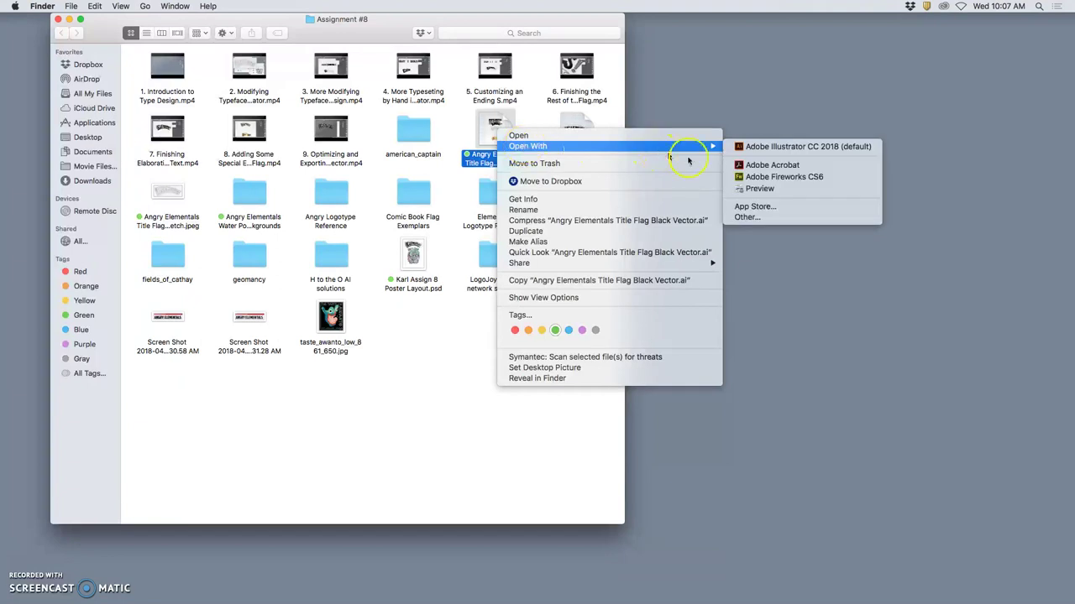
pyautogui.click(752, 188)
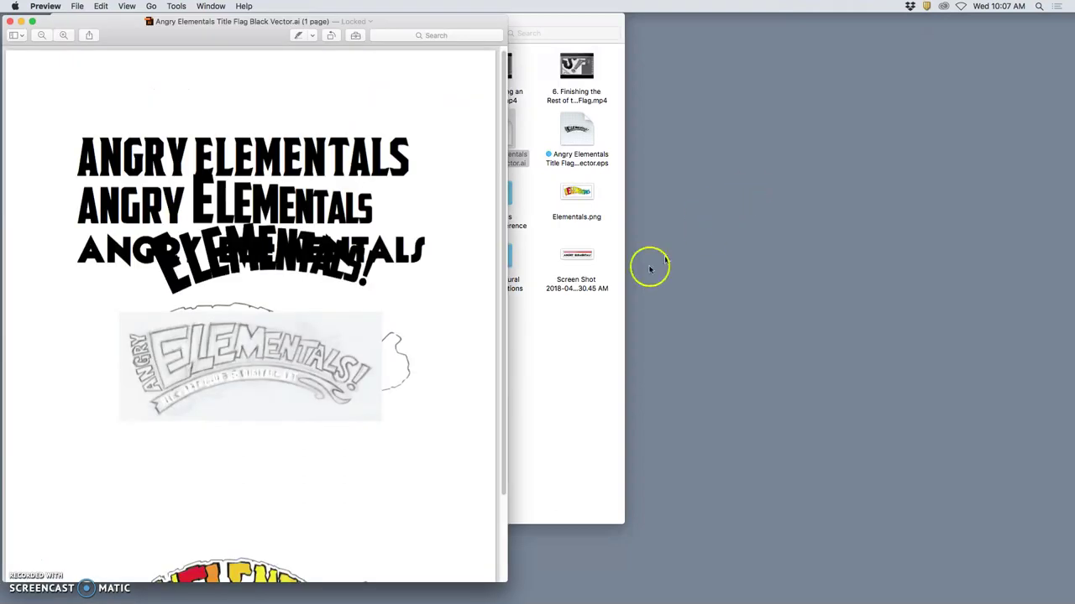
pyautogui.scroll(-4, 415, 328)
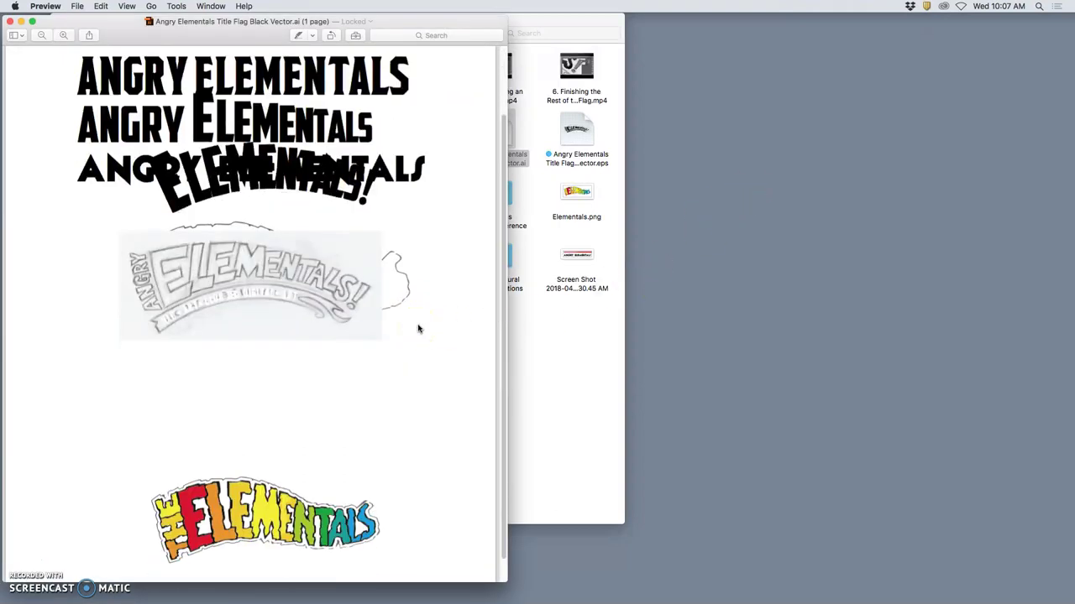
pyautogui.scroll(3, 418, 328)
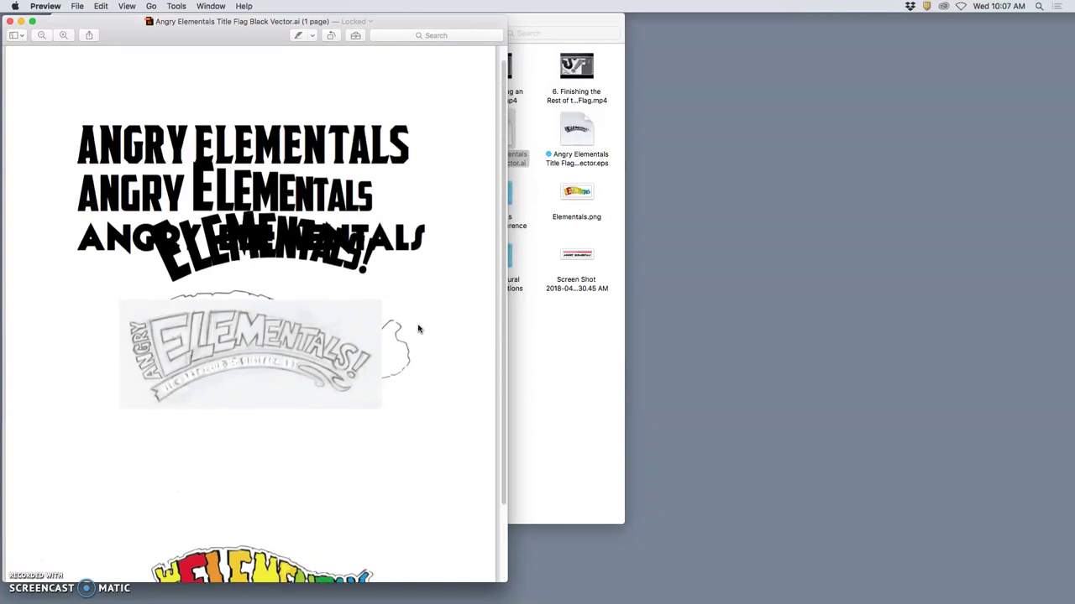
pyautogui.scroll(-3, 419, 328)
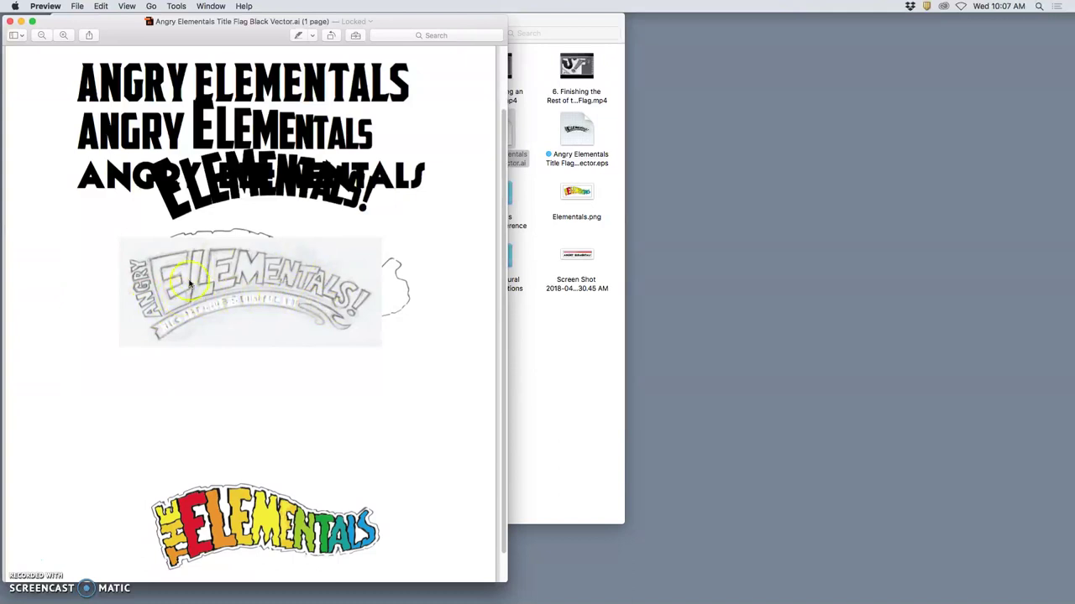
pyautogui.scroll(3, 265, 297)
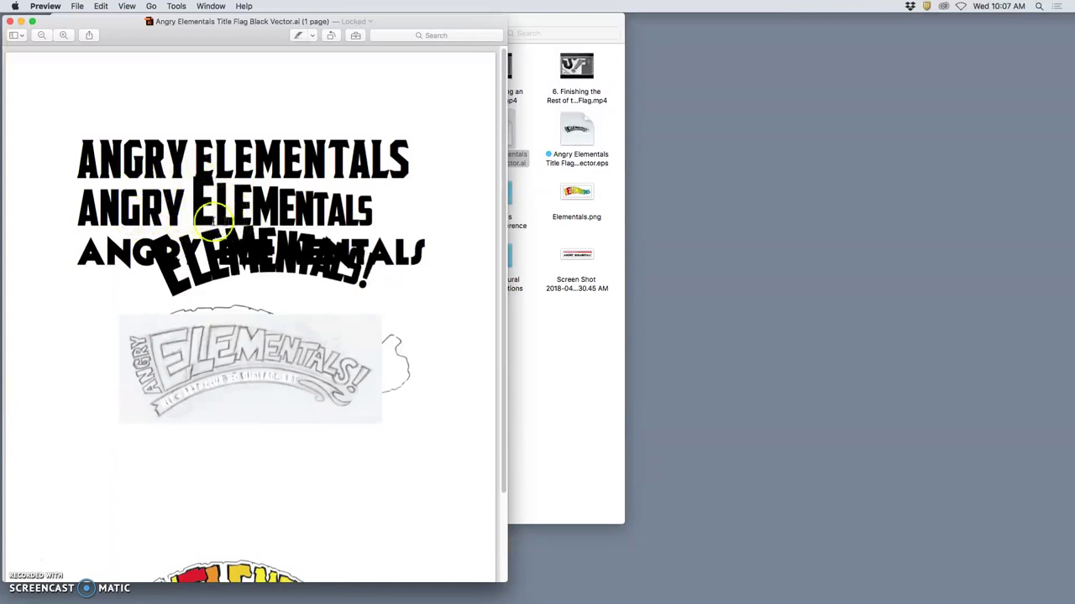
pyautogui.scroll(-3, 248, 249)
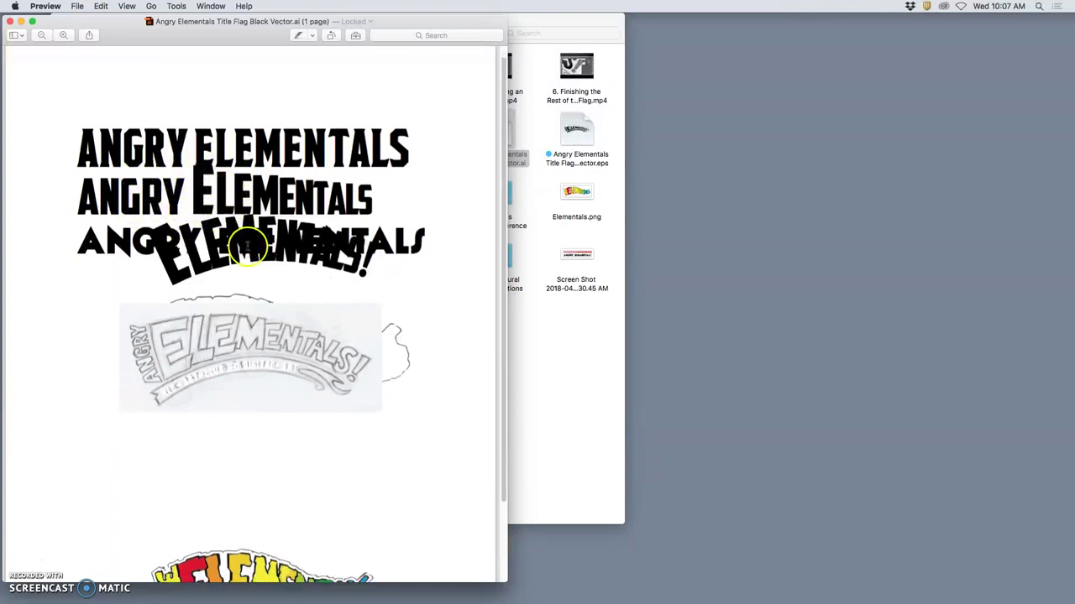
pyautogui.click(543, 202)
pyautogui.doubleClick(589, 131)
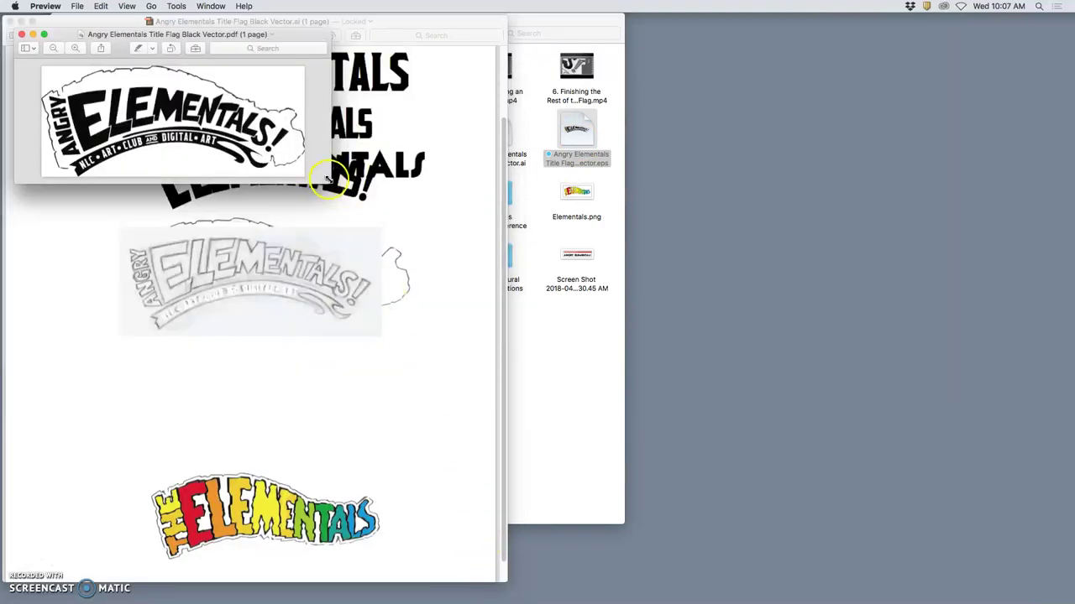
pyautogui.moveTo(328, 179); pyautogui.dragTo(668, 387)
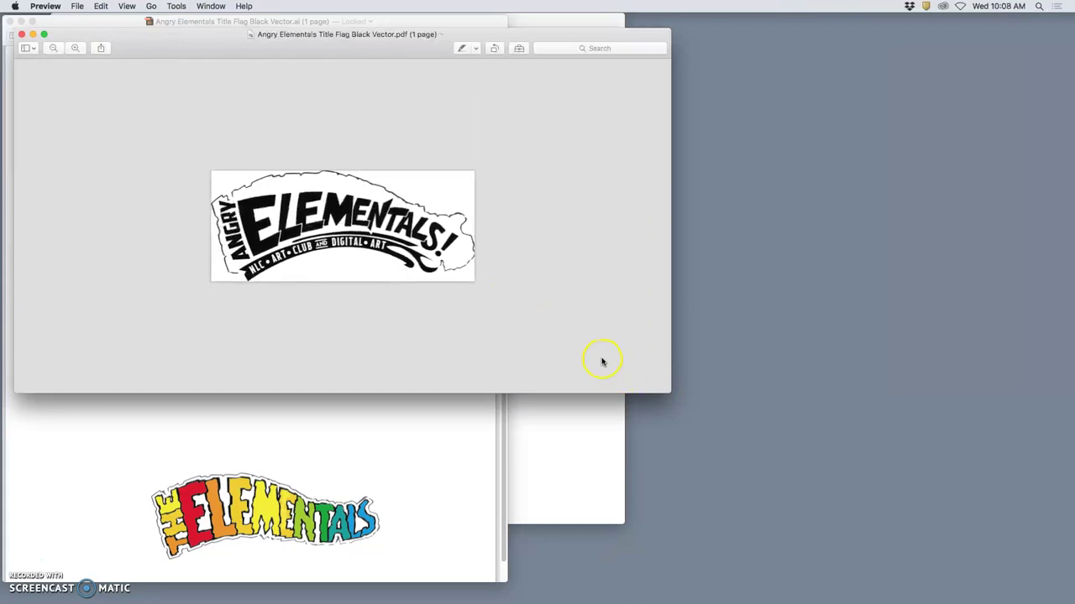
pyautogui.press('super+plus')
pyautogui.press('super+plus')
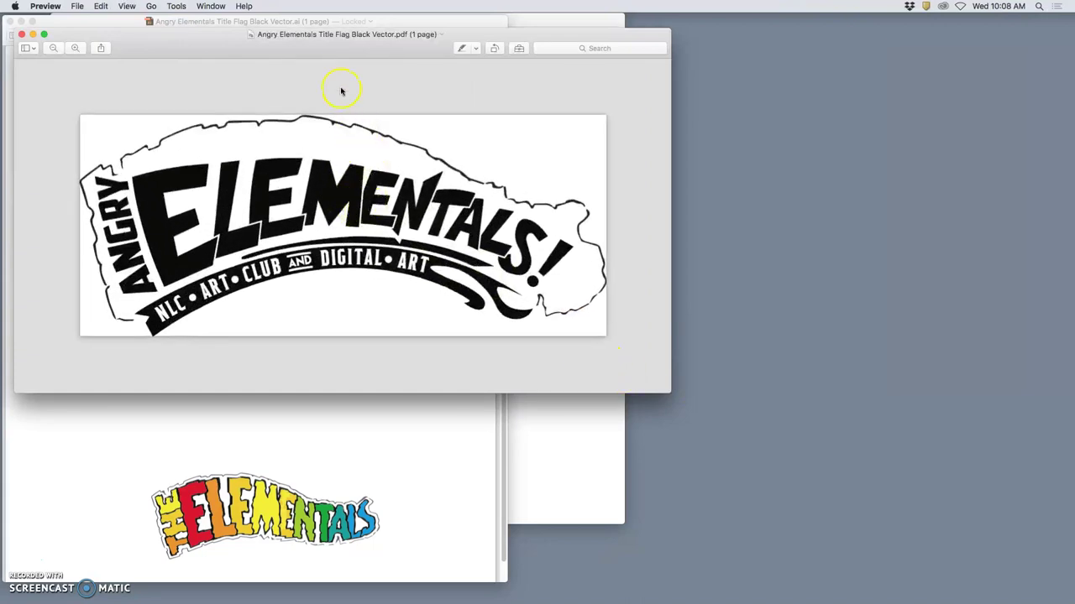
pyautogui.moveTo(333, 52); pyautogui.dragTo(713, 152)
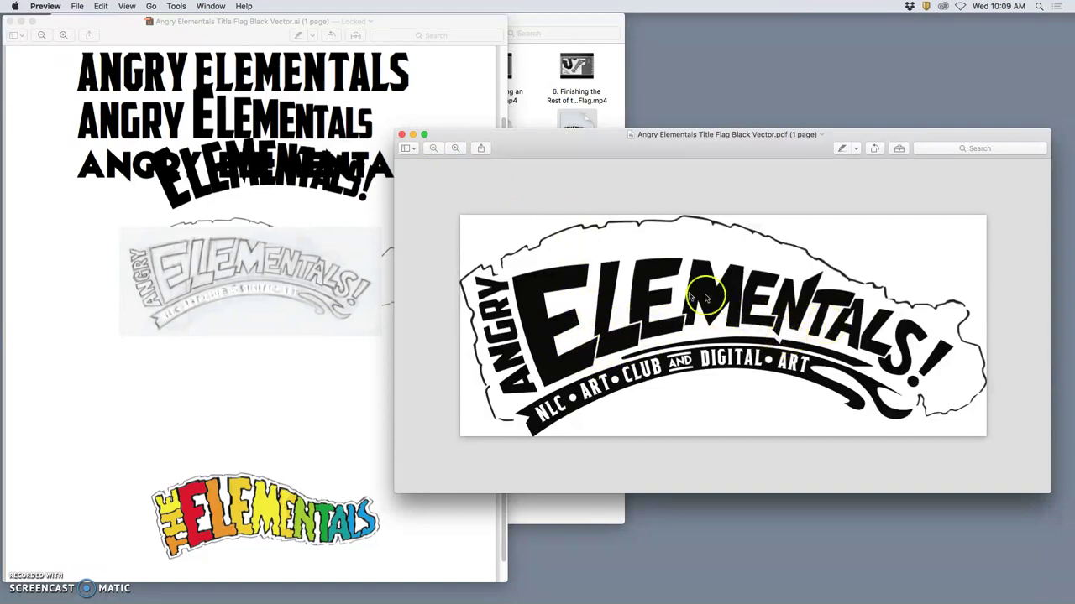
# - Close the flag PDF and .ai previews, then open Karl Assign 8 Poster Layout.psd in Photoshop
pyautogui.click(403, 135)
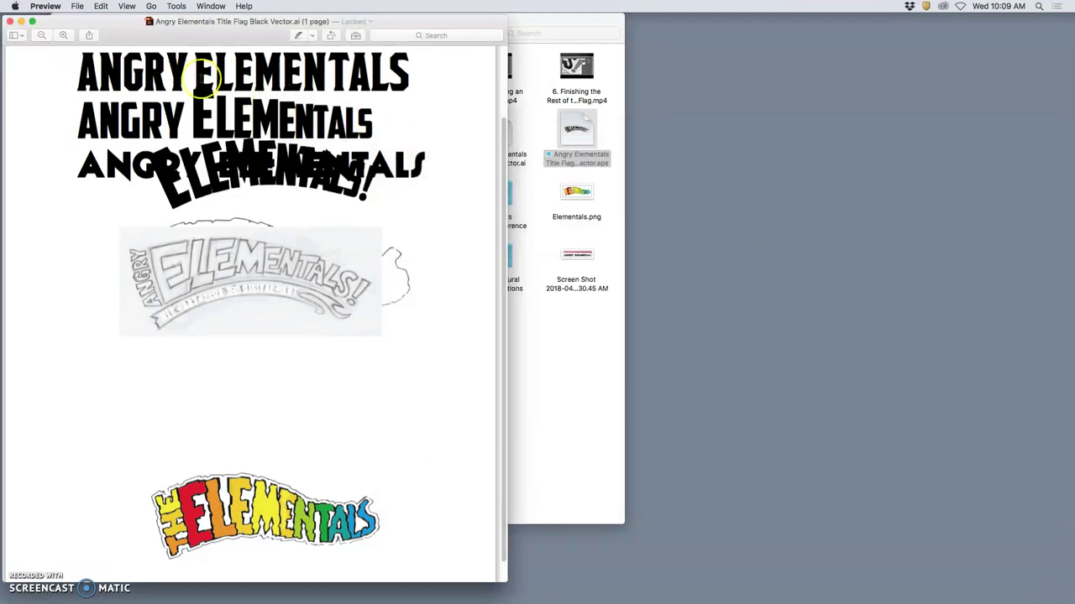
pyautogui.click(10, 21)
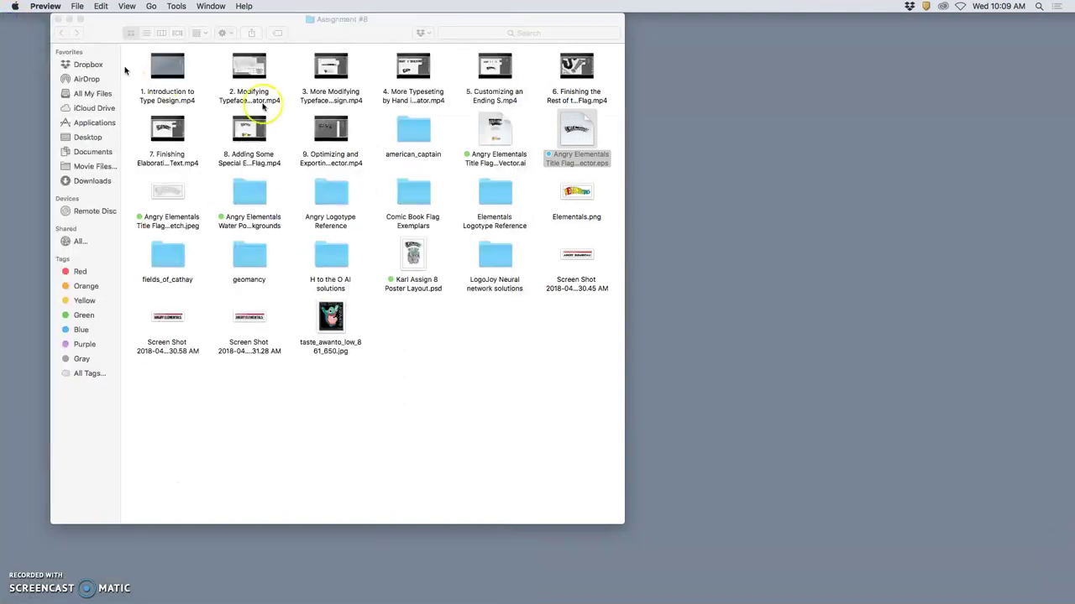
pyautogui.click(531, 113)
pyautogui.click(480, 410)
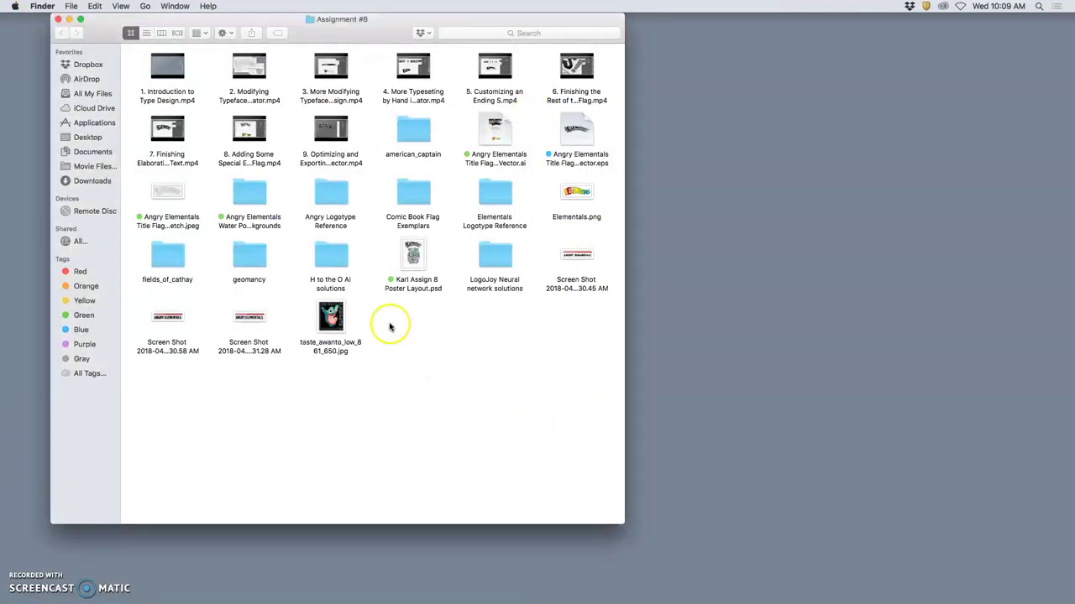
pyautogui.doubleClick(413, 259)
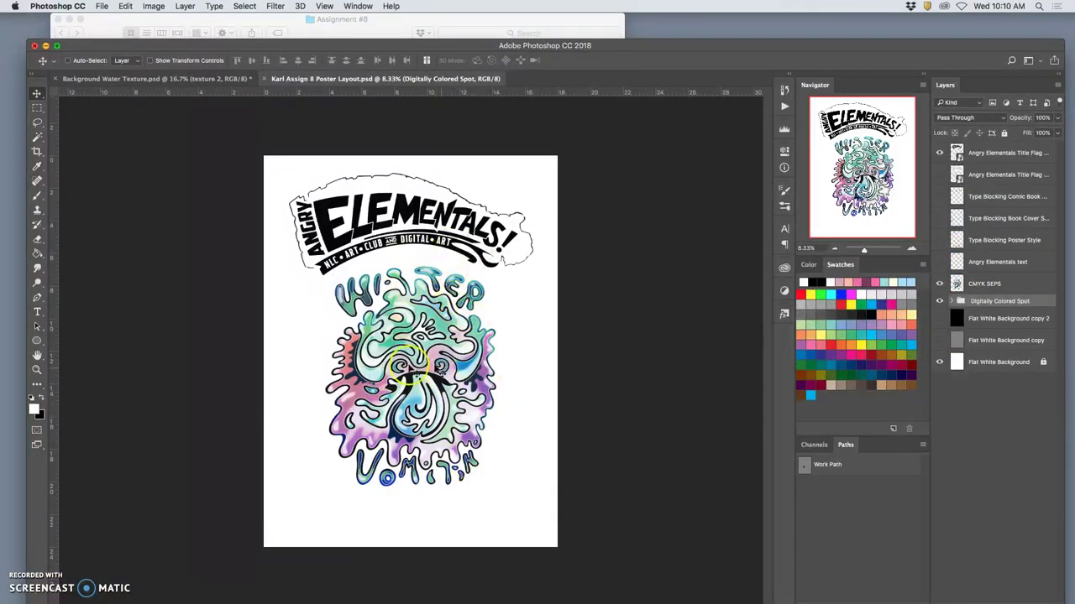
# - Zoom in twice on the Water Vomit artwork, scroll around it, then zoom back out to 16.7%
pyautogui.press('super+equal')
pyautogui.press('super+equal')
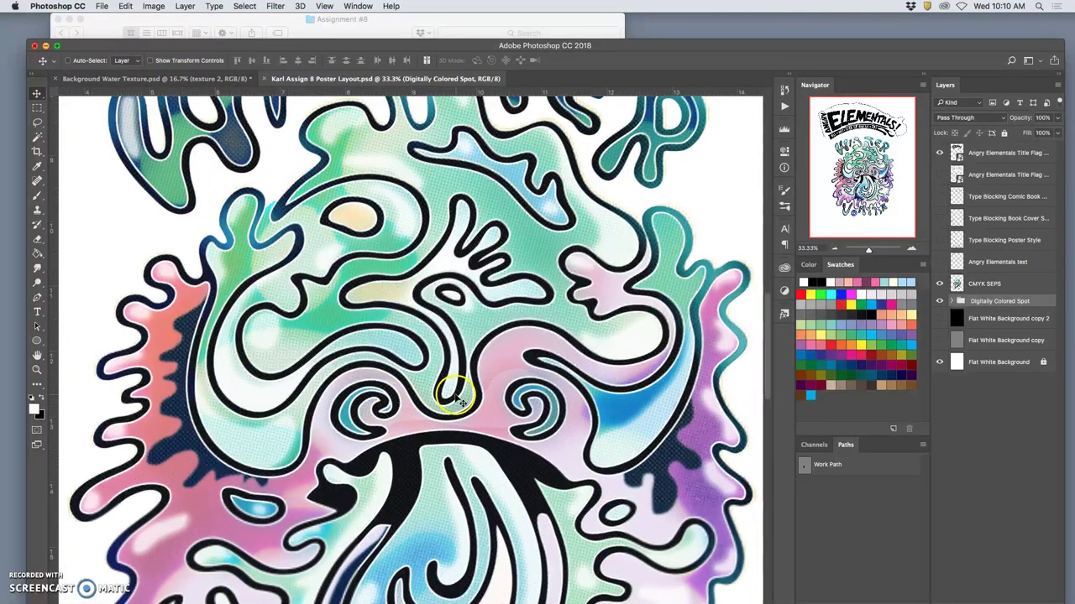
pyautogui.press('super+equal')
pyautogui.press('super+equal')
pyautogui.scroll(-8, 474, 365)
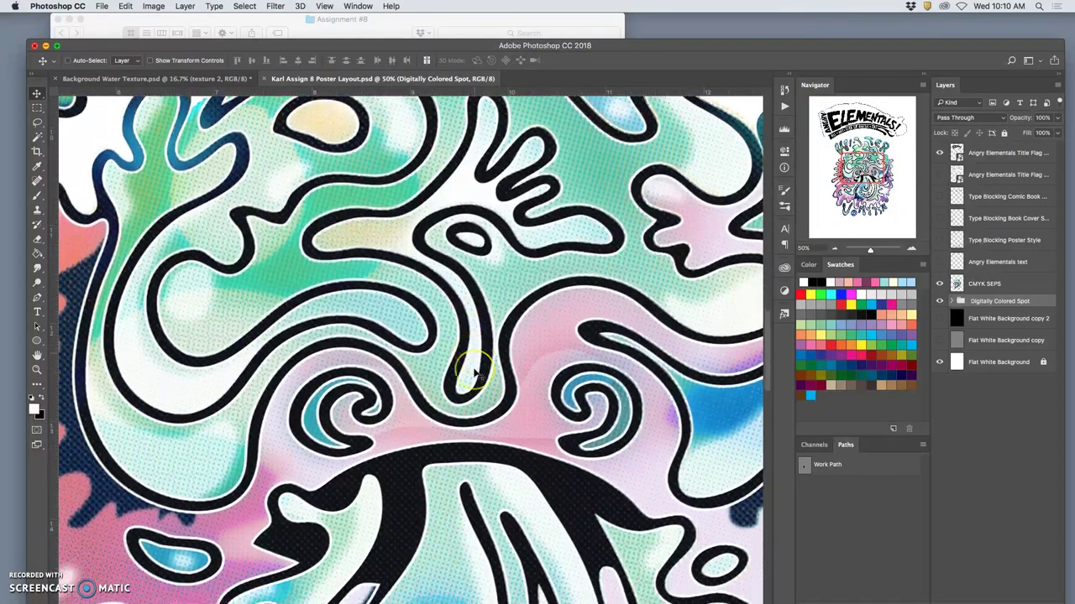
pyautogui.scroll(-8, 474, 376)
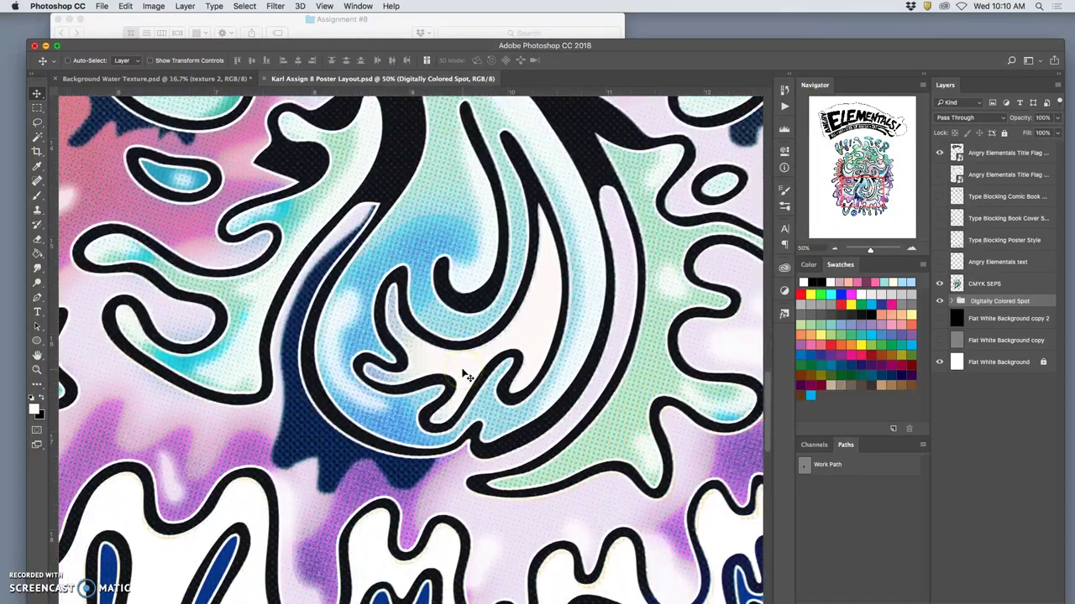
pyautogui.scroll(-10, 468, 375)
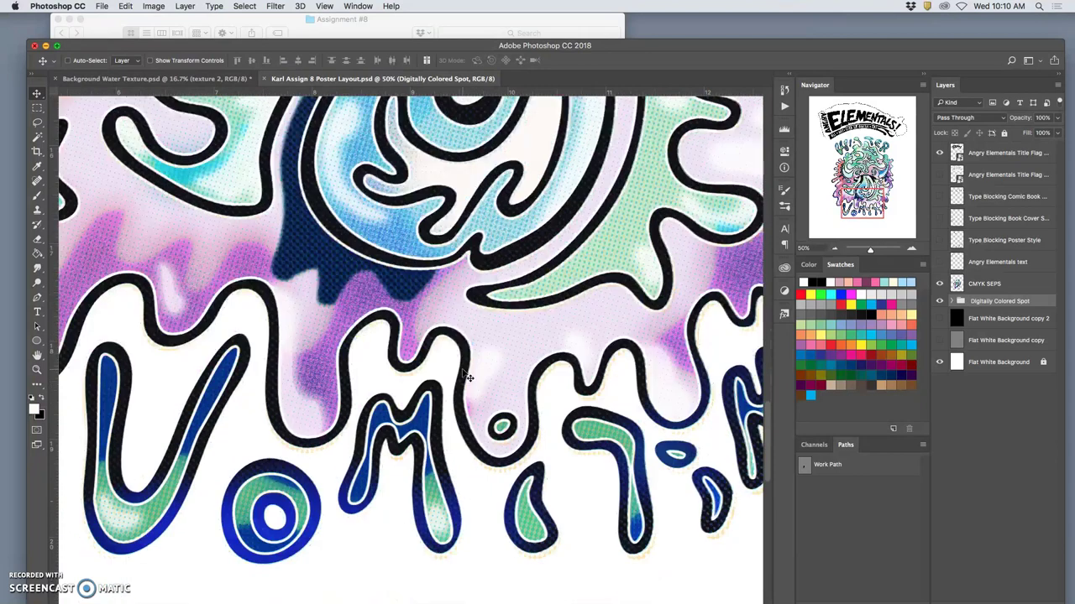
pyautogui.scroll(20, 386, 298)
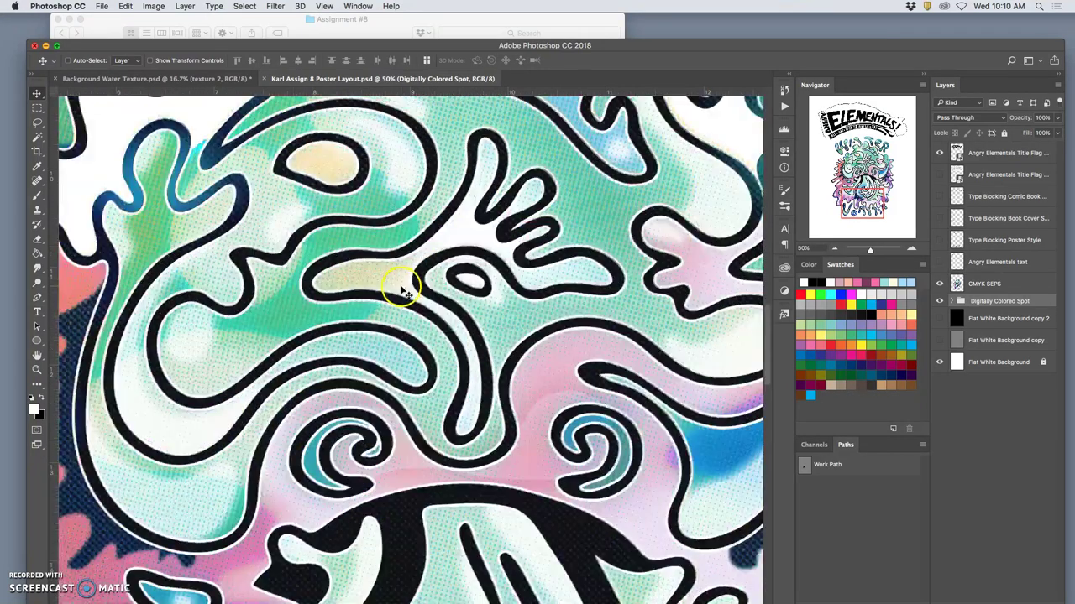
pyautogui.scroll(20, 468, 312)
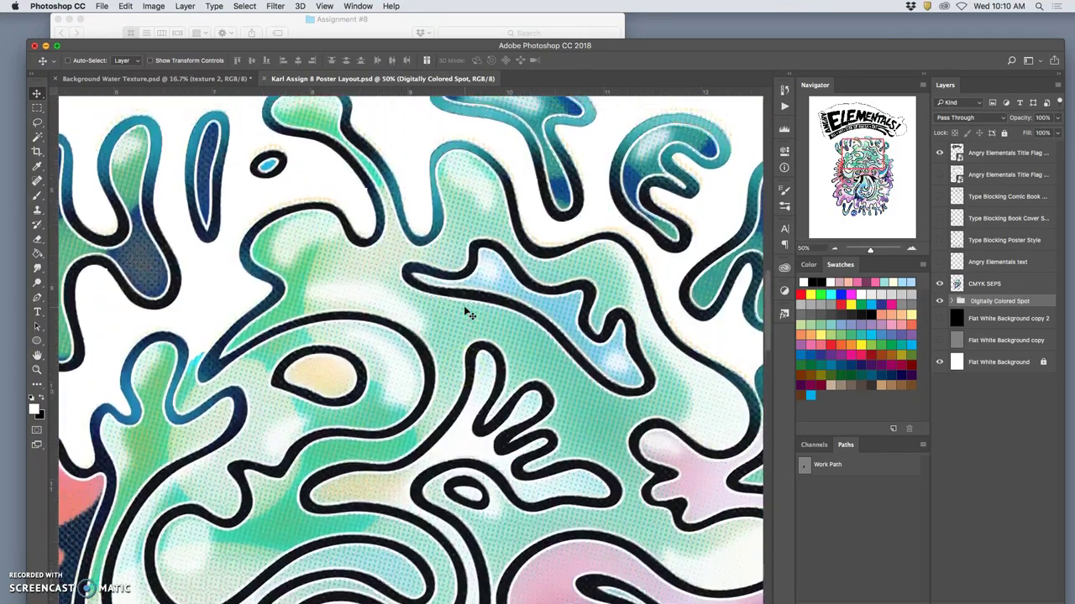
pyautogui.scroll(5, 470, 314)
pyautogui.press('super+minus')
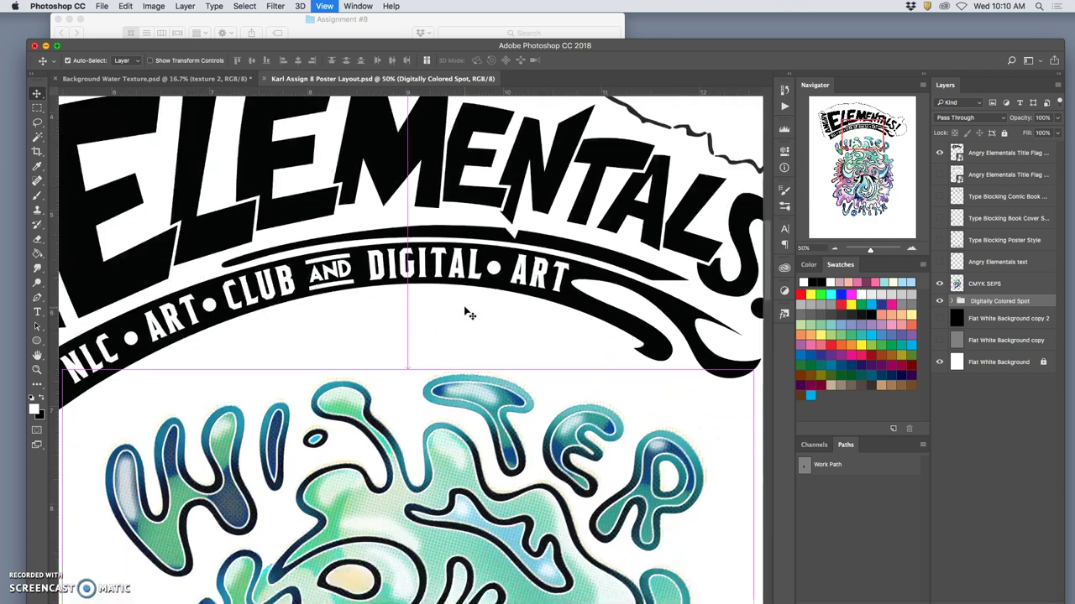
pyautogui.press('super+minus')
pyautogui.press('super+minus')
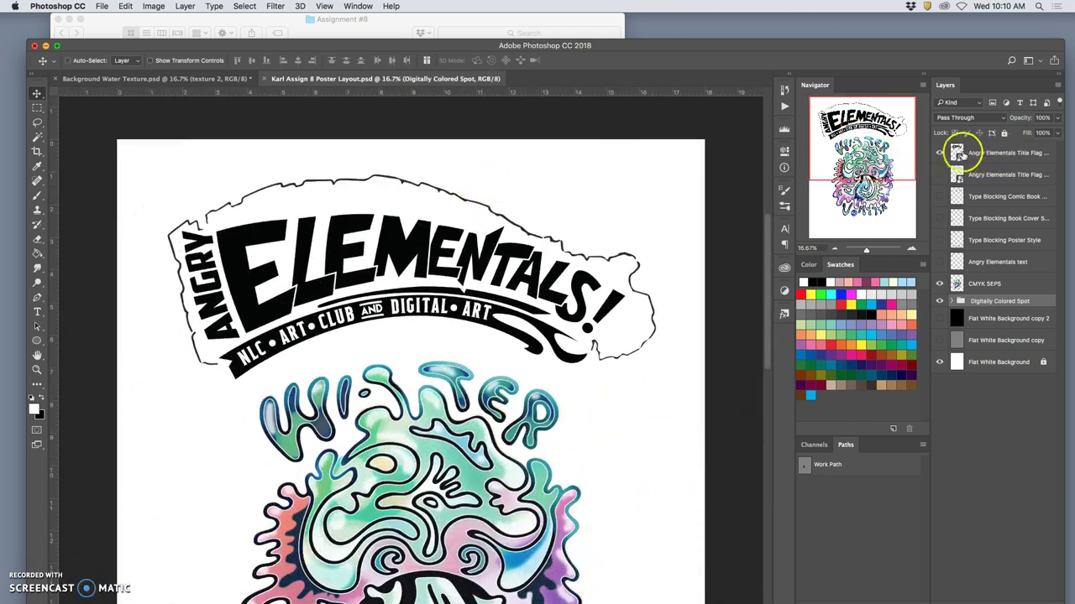
# - Toggle the title flag and black background layers, zoom out, then hide the black and grey backgrounds
pyautogui.click(939, 153)
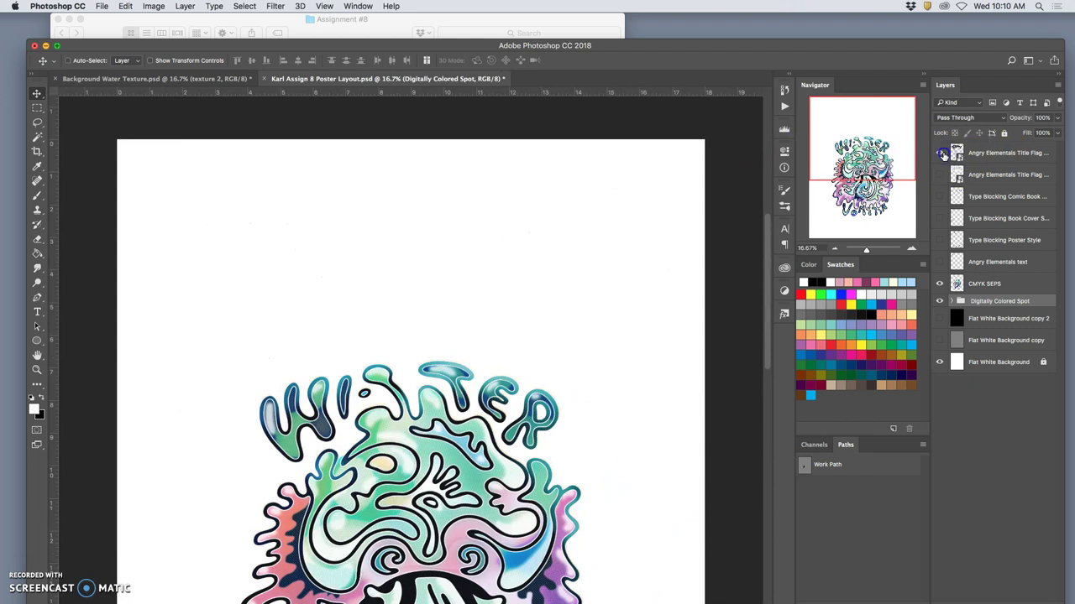
pyautogui.click(940, 153)
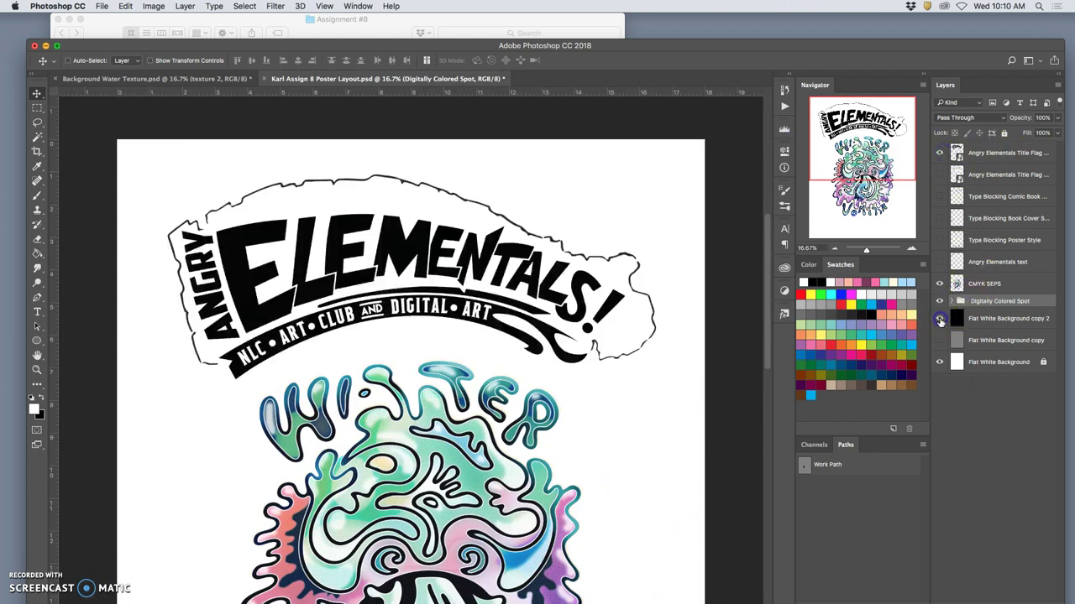
pyautogui.click(939, 319)
pyautogui.scroll(-3, 641, 332)
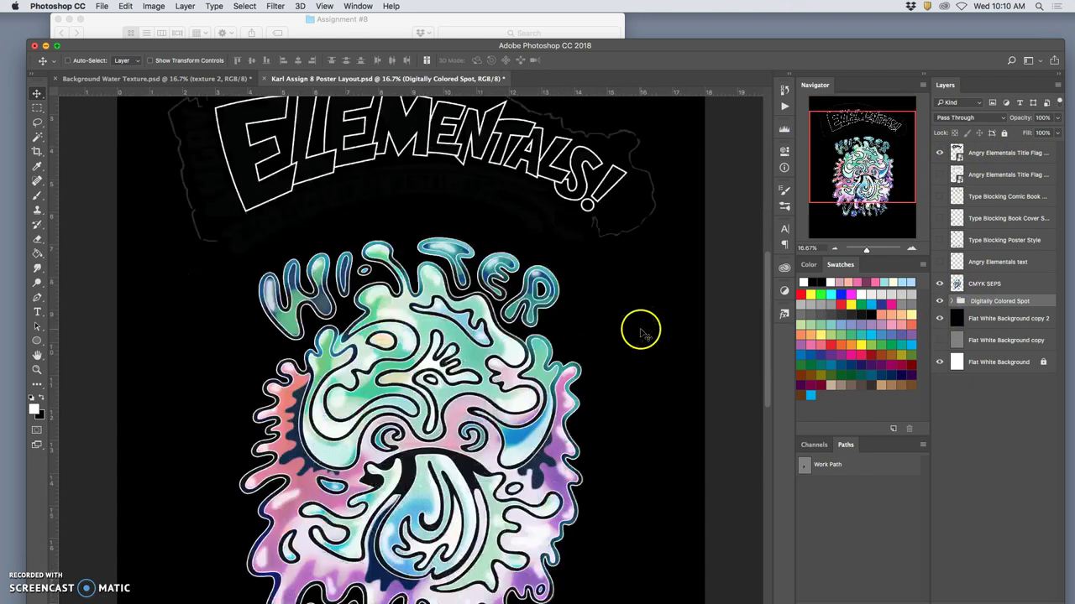
pyautogui.press('super+minus')
pyautogui.press('super+minus')
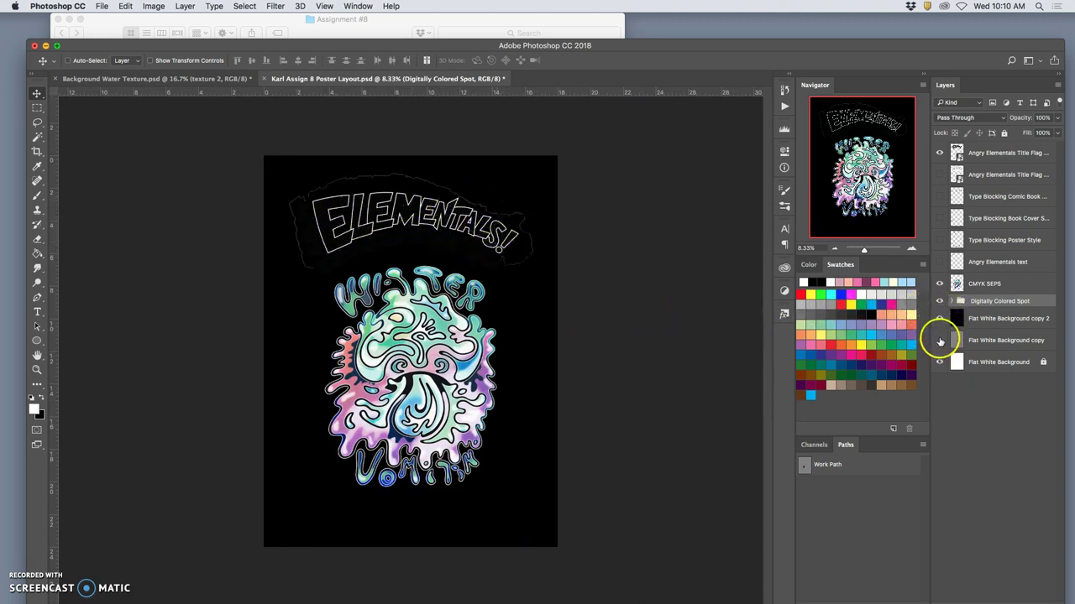
pyautogui.click(940, 319)
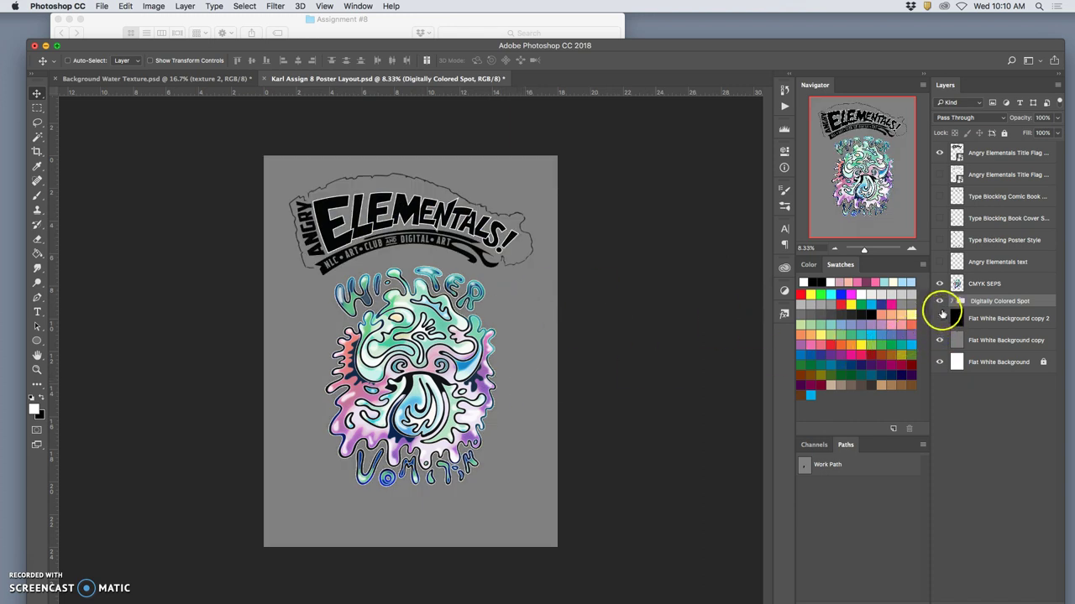
pyautogui.click(940, 340)
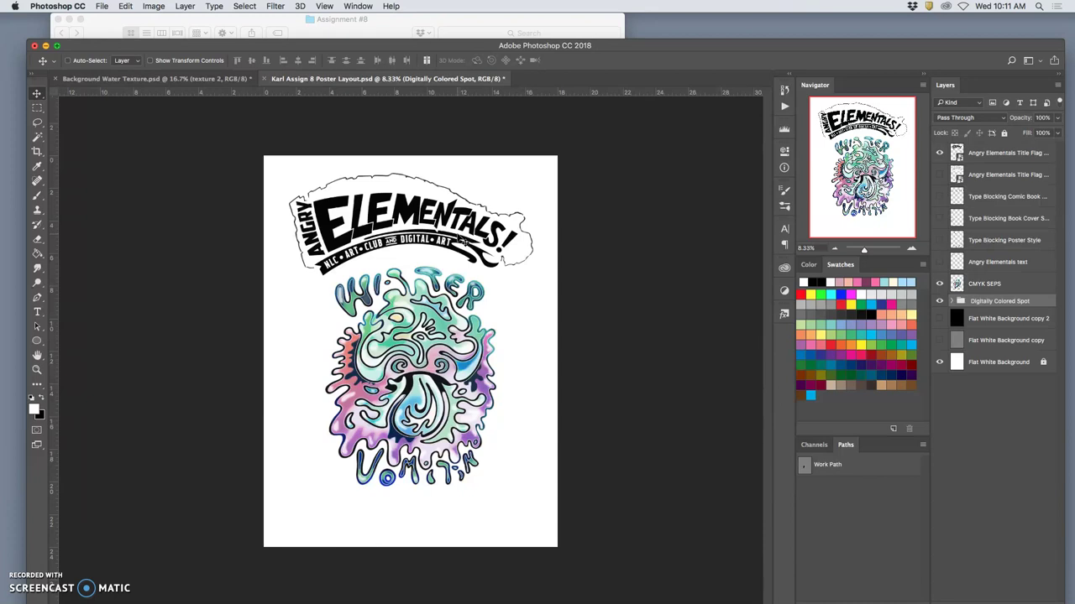
# - Drag the banner's '!' and black swirl piece slightly to the right
pyautogui.click(517, 227)
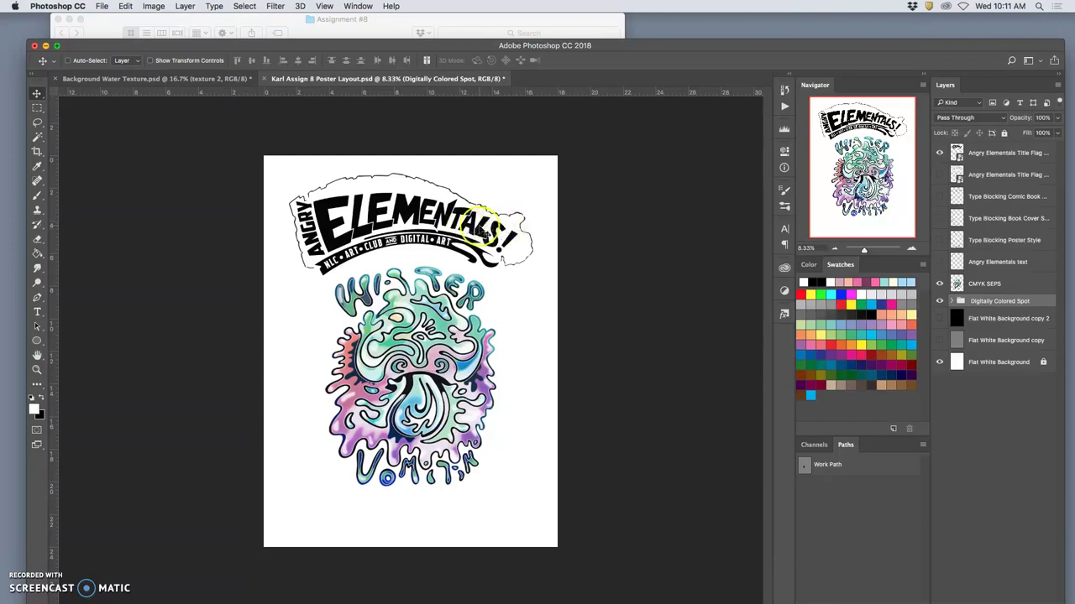
pyautogui.click(472, 235)
pyautogui.moveTo(475, 238); pyautogui.dragTo(527, 250)
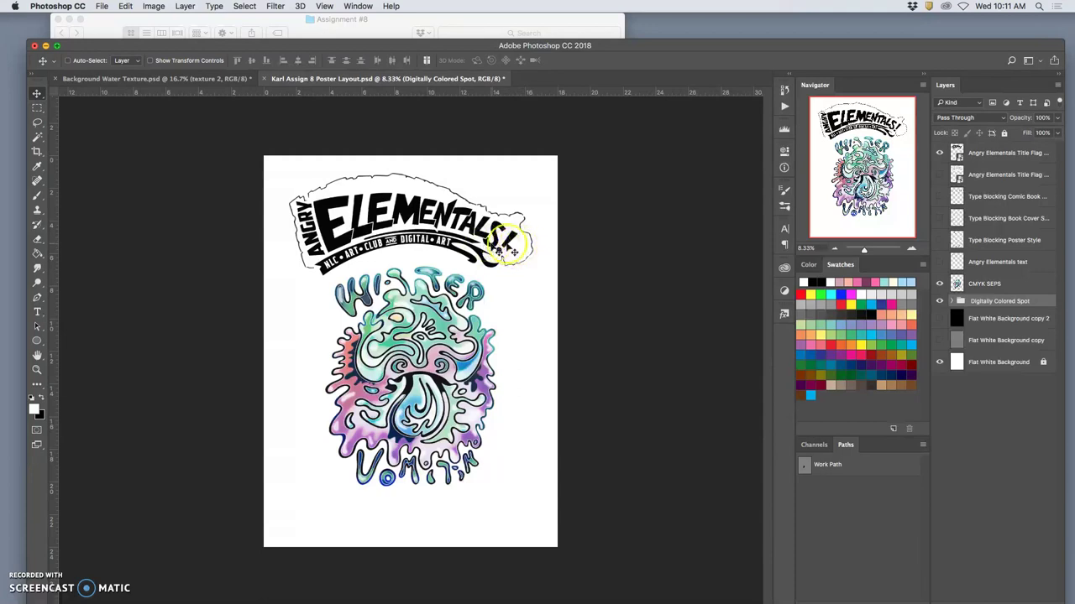
# - Return to the Assignment #8 folder and open the Angry Elementals Water Poster Backgrounds folder
pyautogui.click(394, 25)
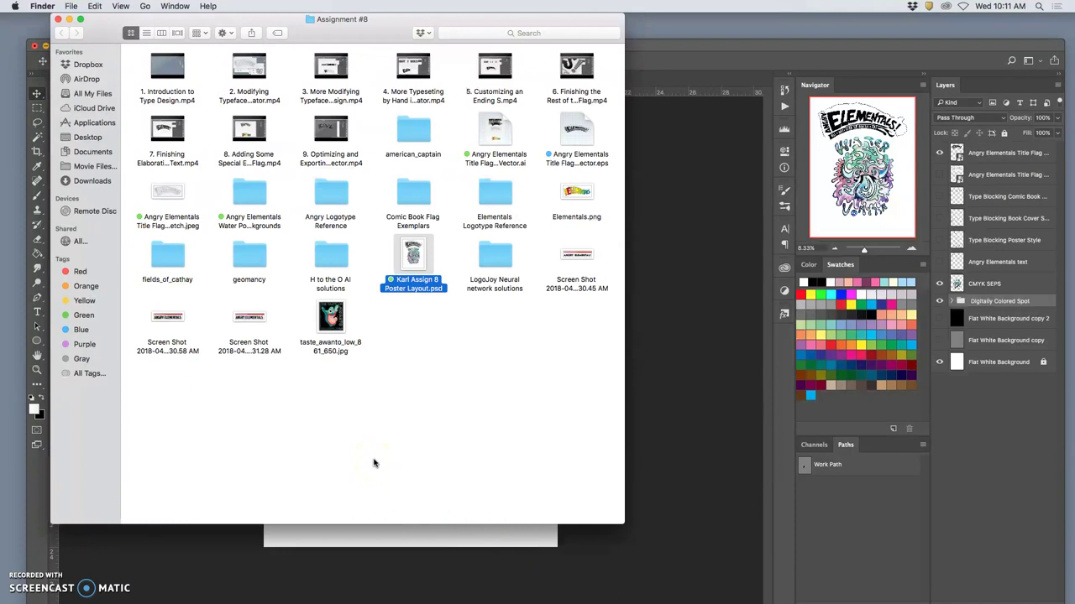
pyautogui.click(380, 463)
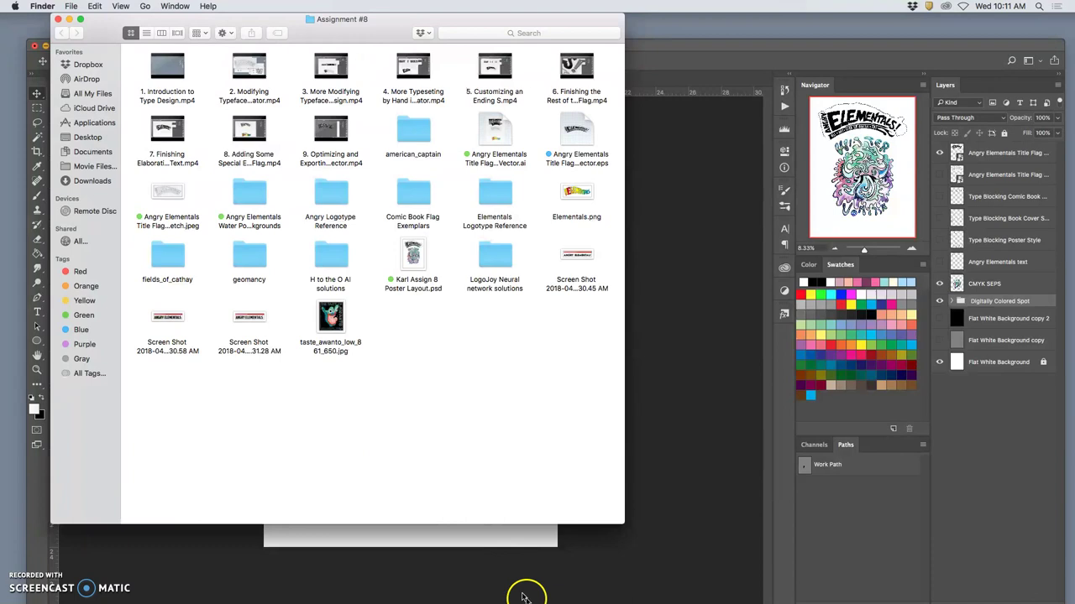
pyautogui.click(617, 546)
pyautogui.moveTo(869, 592)
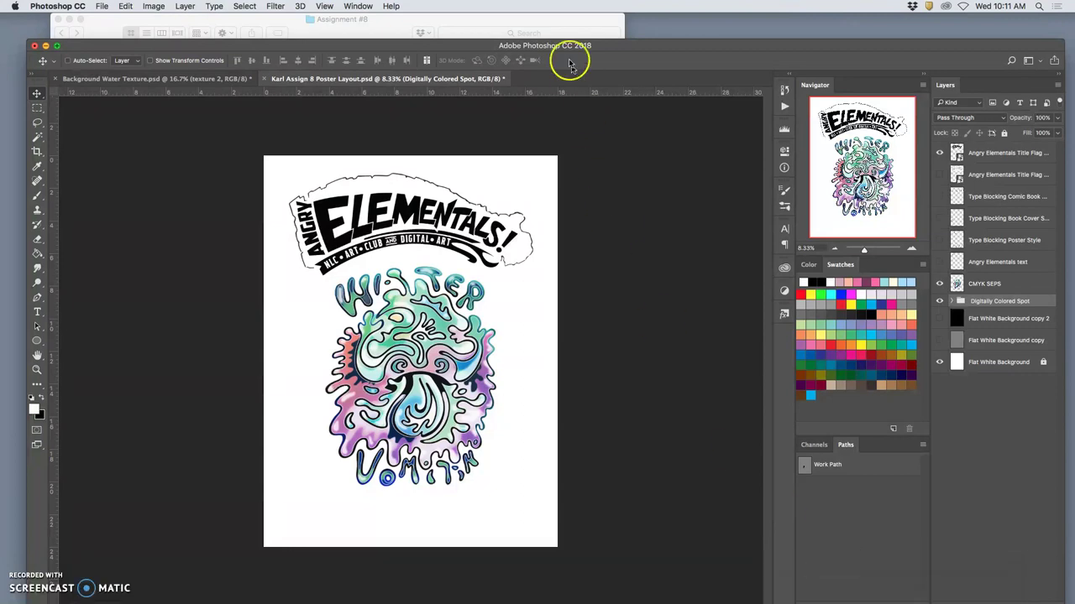
pyautogui.click(562, 24)
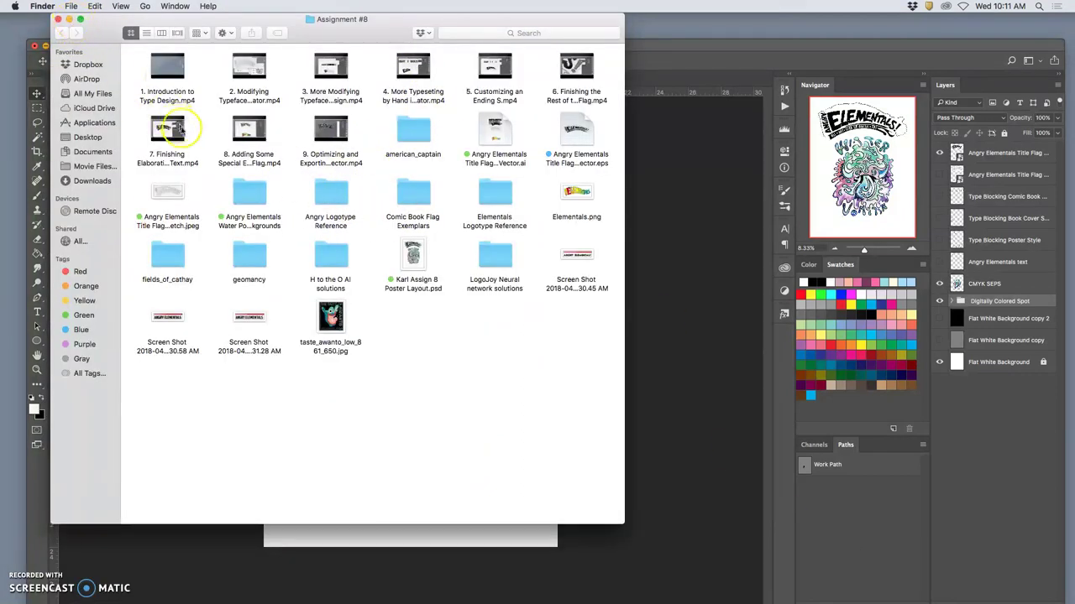
pyautogui.doubleClick(254, 198)
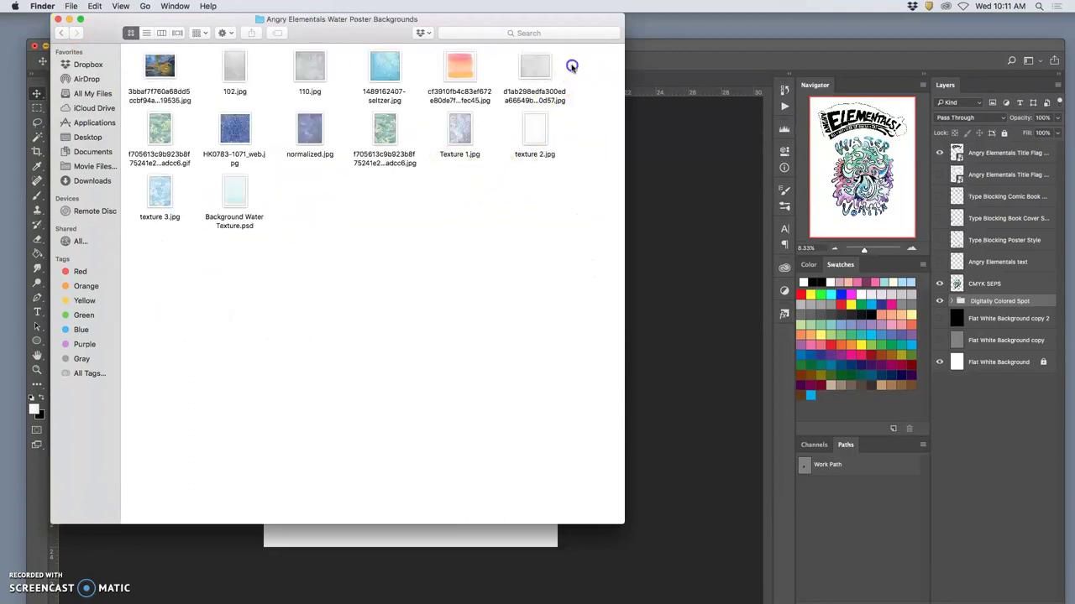
# - Select the top-row and second-row texture images, leaving out the second wave image
pyautogui.moveTo(571, 64); pyautogui.dragTo(168, 69)
pyautogui.click(492, 69)
pyautogui.click(582, 69)
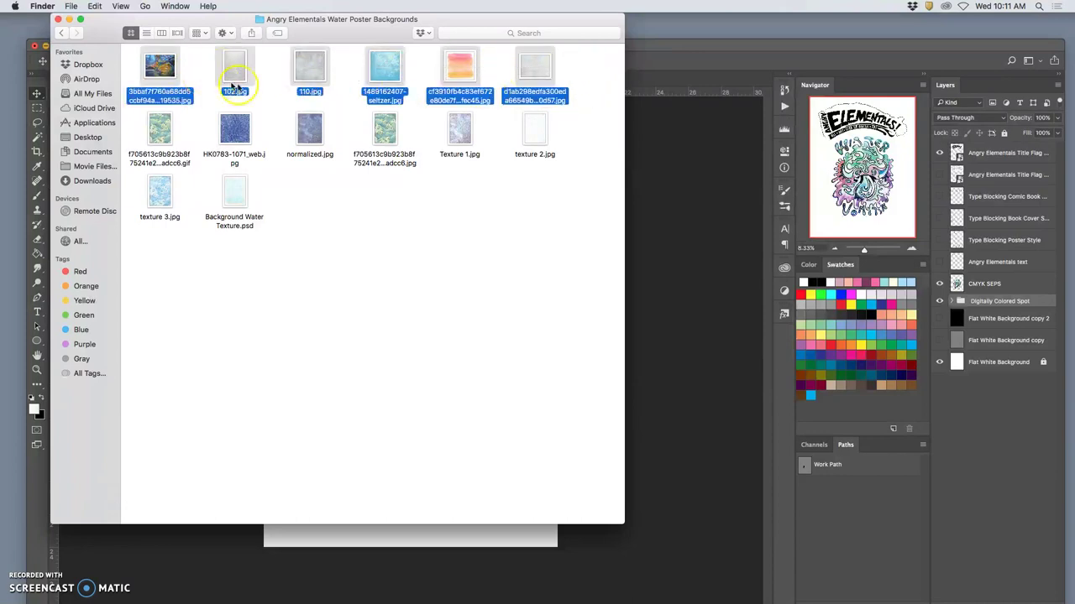
pyautogui.moveTo(432, 107); pyautogui.dragTo(160, 130)
pyautogui.click(330, 135)
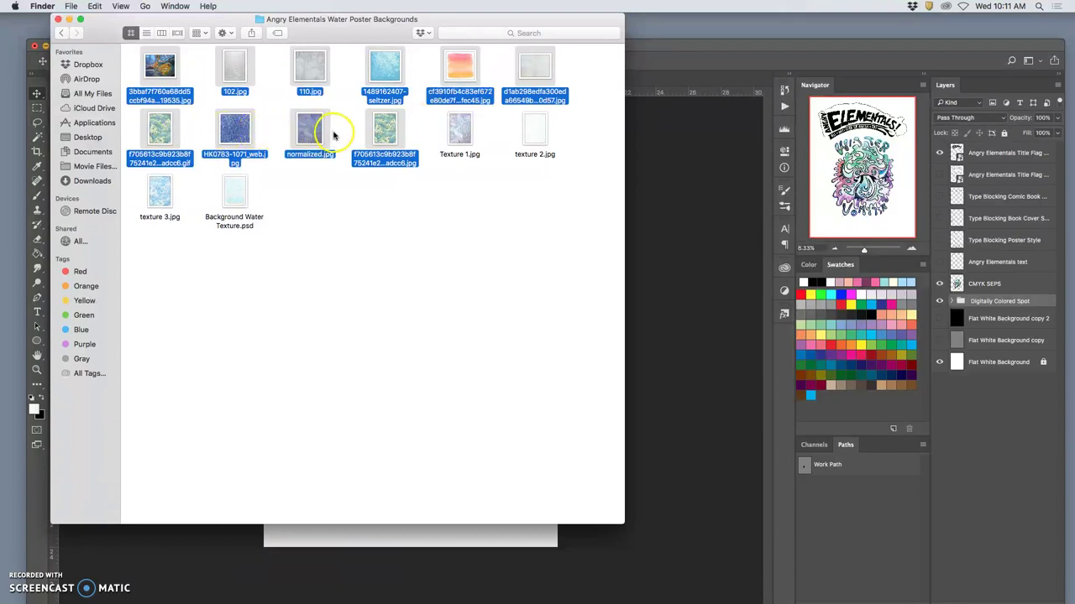
pyautogui.click(381, 136)
pyautogui.keyDown('super'); pyautogui.click(378, 70); pyautogui.keyUp('super')
# - Open the selected textures in Preview, close normalized.jpg, and step through from 102.jpg
pyautogui.doubleClick(378, 69)
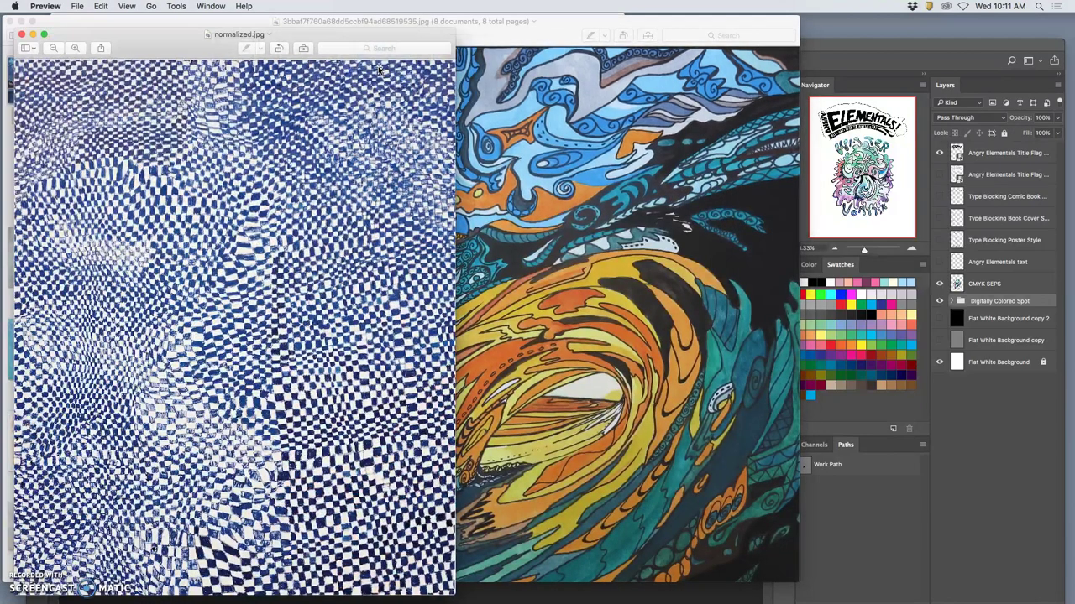
pyautogui.moveTo(257, 41); pyautogui.dragTo(444, 39)
pyautogui.click(208, 32)
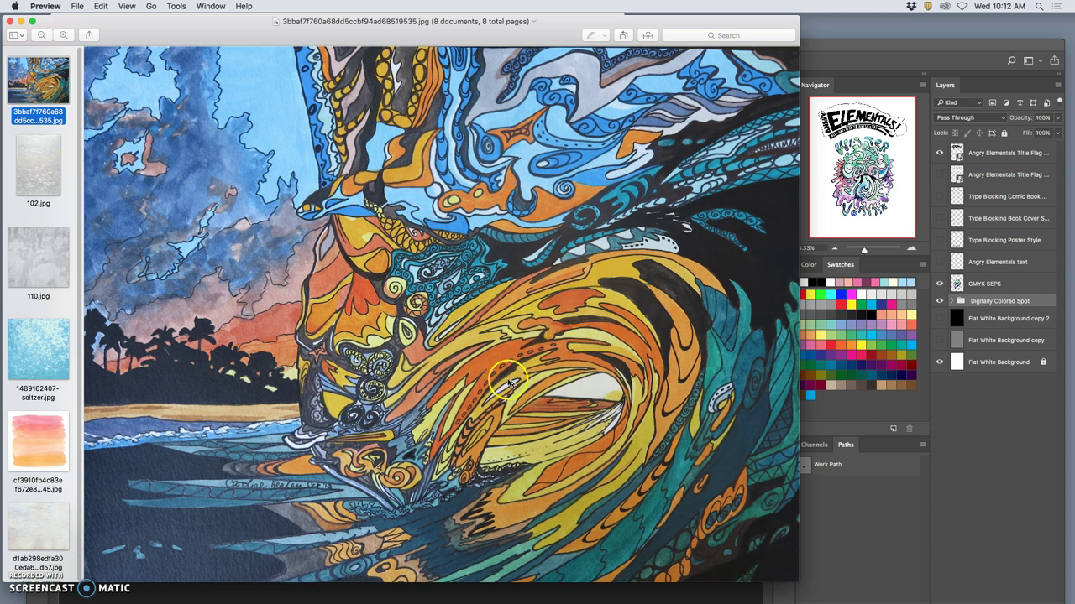
pyautogui.click(46, 160)
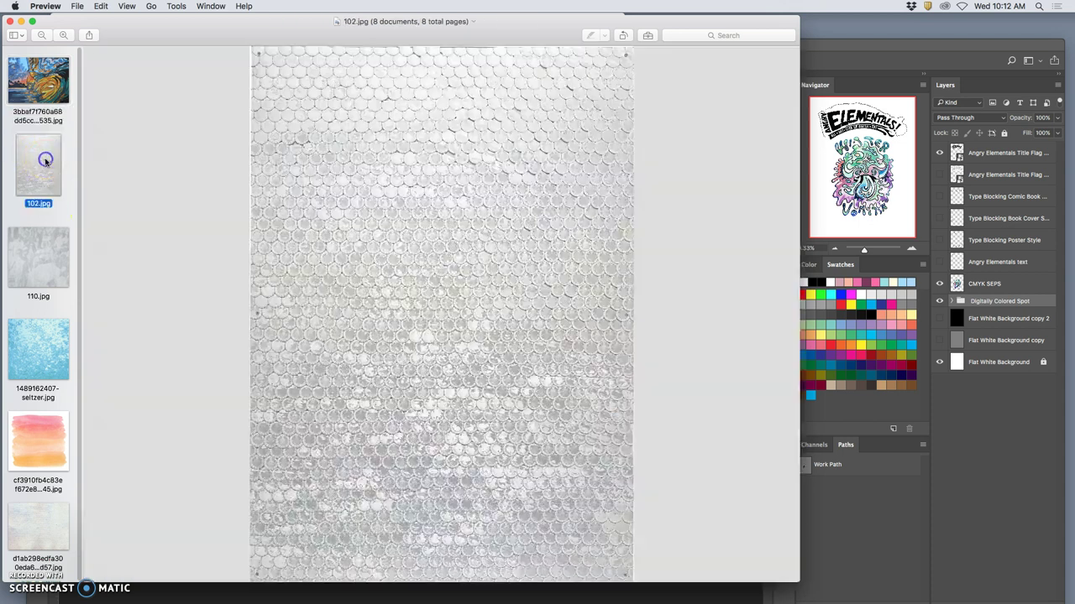
pyautogui.press('Down')
pyautogui.press('Down')
pyautogui.press('Down')
pyautogui.press('Up')
pyautogui.press('Up')
pyautogui.press('Up')
pyautogui.press('Up')
pyautogui.press('Down')
pyautogui.press('Down')
pyautogui.press('Up')
# - Inspect the 110.jpg halftone texture at several zoom levels
pyautogui.click(58, 266)
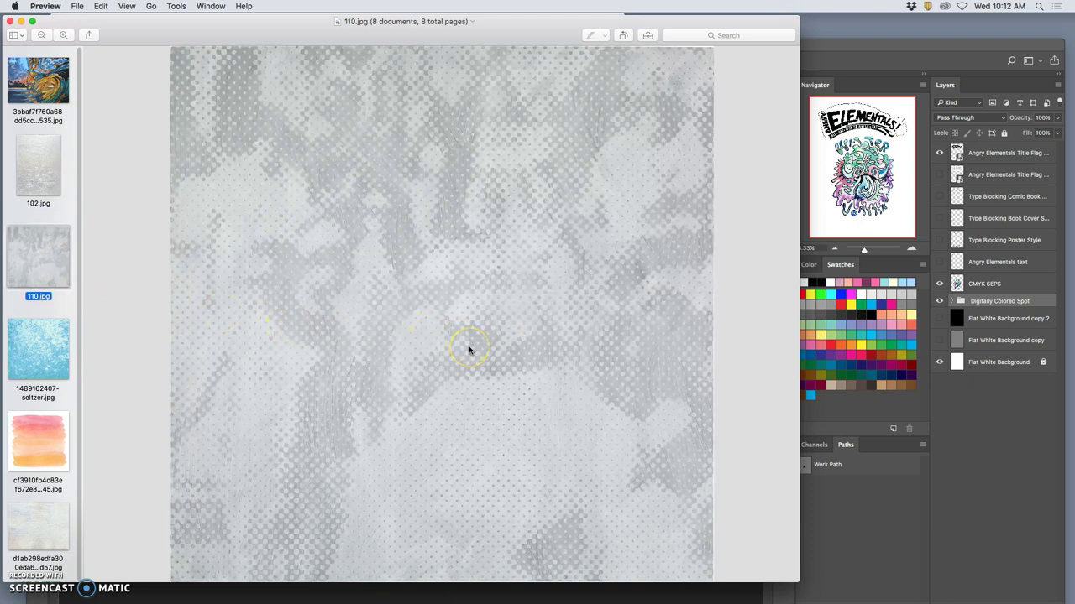
pyautogui.press('super+minus')
pyautogui.press('super+minus')
pyautogui.press('super+minus')
pyautogui.press('super+minus')
pyautogui.press('super+minus')
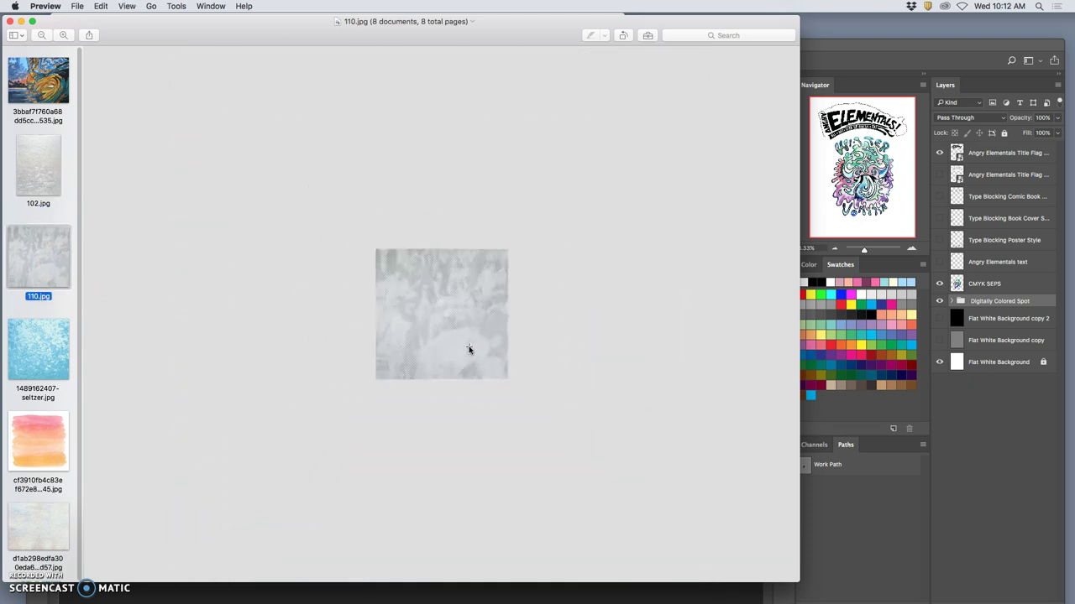
pyautogui.press('super+plus')
pyautogui.press('super+plus')
pyautogui.press('super+plus')
pyautogui.press('super+plus')
pyautogui.press('super+plus')
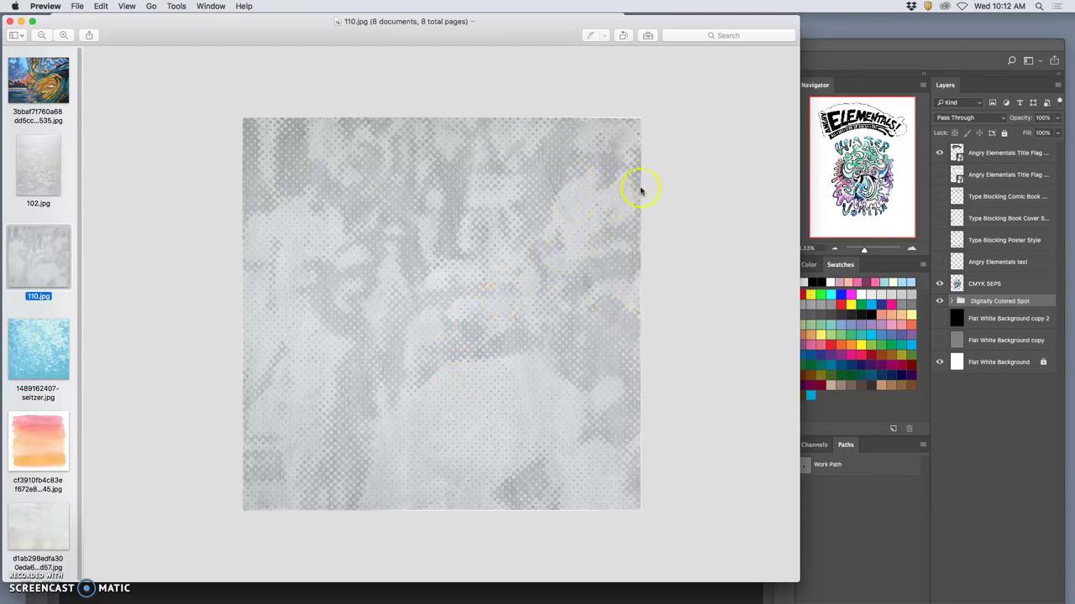
pyautogui.press('super+minus')
pyautogui.press('super+minus')
pyautogui.press('super+minus')
pyautogui.press('super+minus')
pyautogui.press('super+minus')
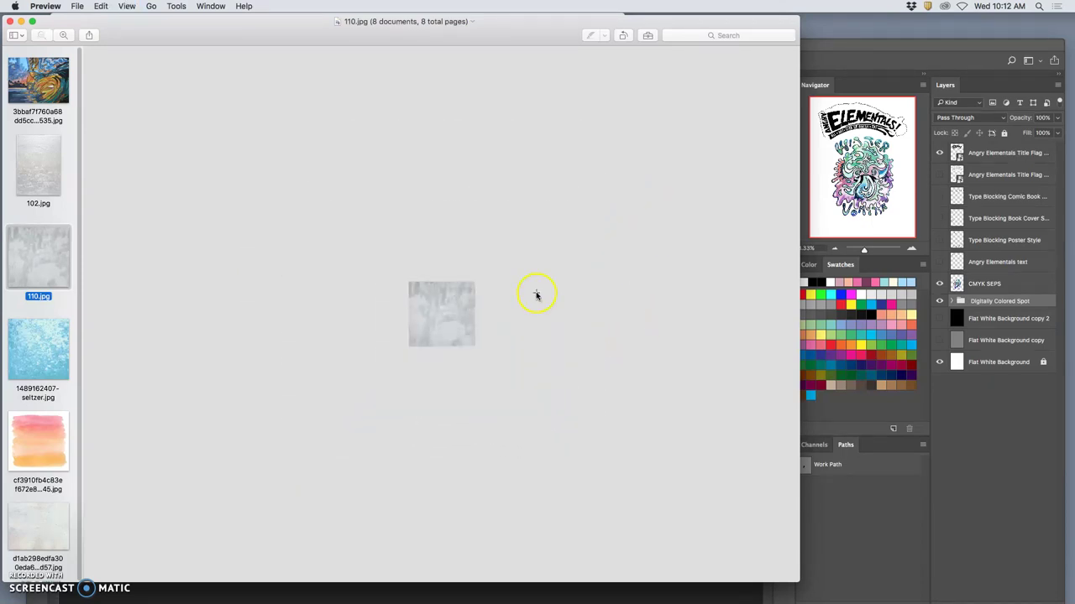
pyautogui.press('super+plus')
pyautogui.press('super+plus')
pyautogui.press('super+plus')
pyautogui.press('super+plus')
pyautogui.press('super+plus')
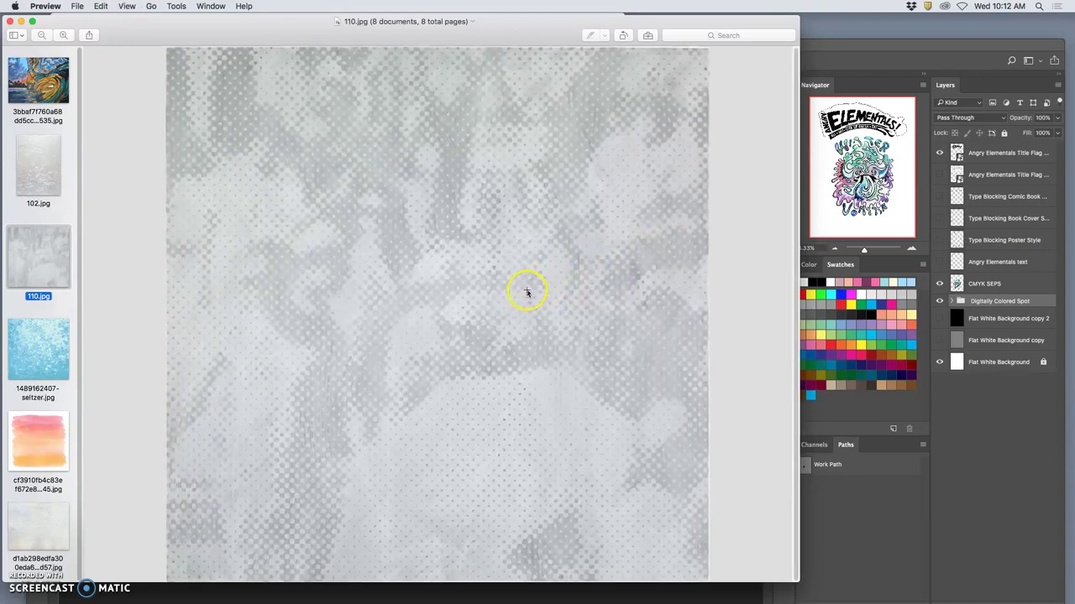
pyautogui.press('super+plus')
pyautogui.press('super+plus')
pyautogui.press('super+plus')
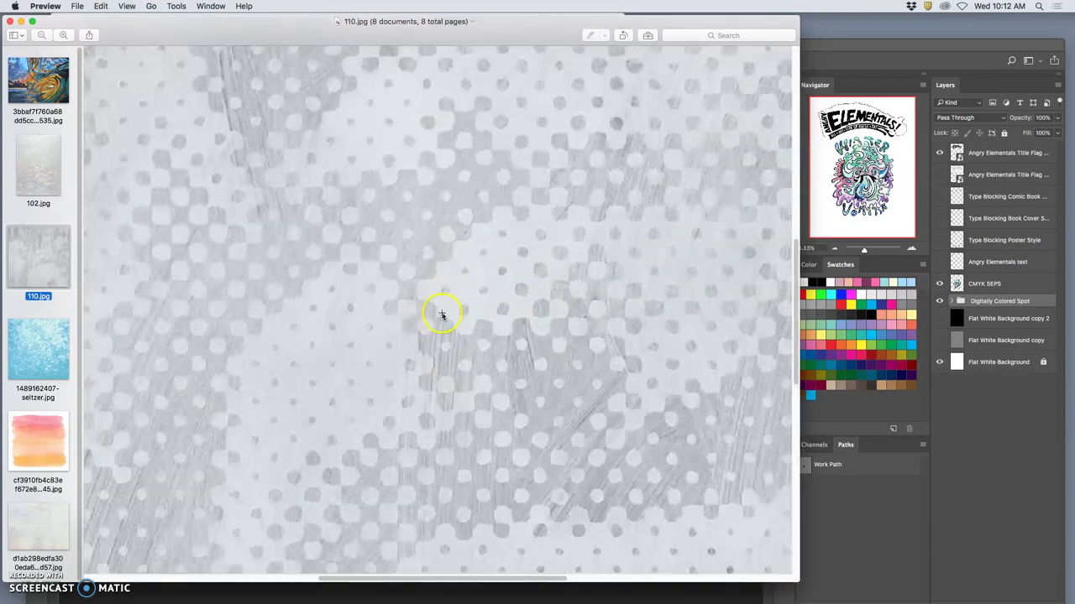
pyautogui.press('super+minus')
pyautogui.press('super+minus')
pyautogui.press('super+minus')
# - View the seltzer bubble image, the pink-orange watercolor, and the whole speckled paper texture
pyautogui.click(51, 344)
pyautogui.press('super+minus')
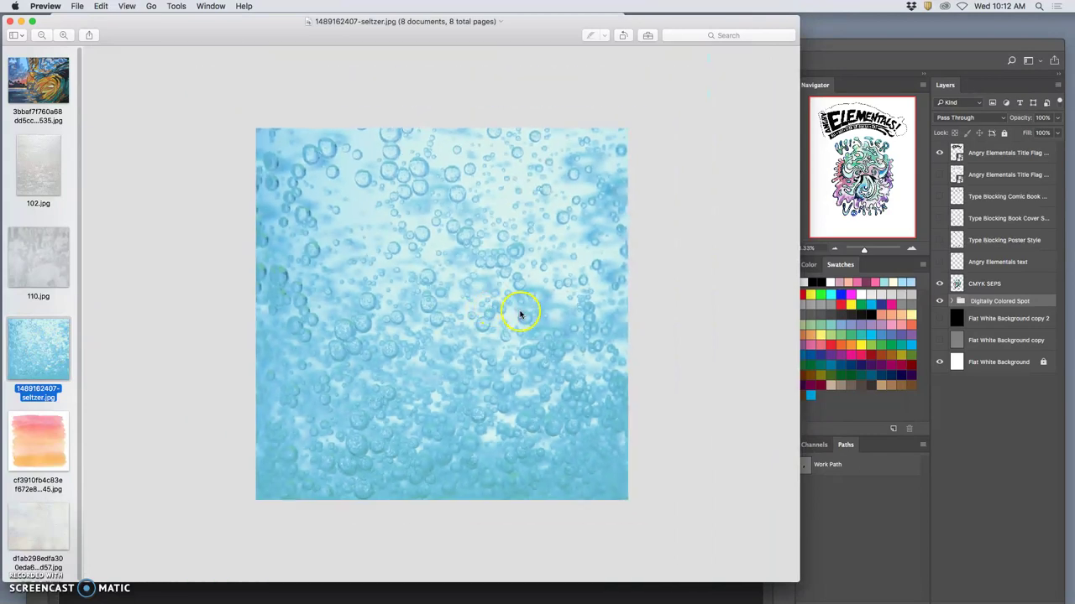
pyautogui.click(51, 445)
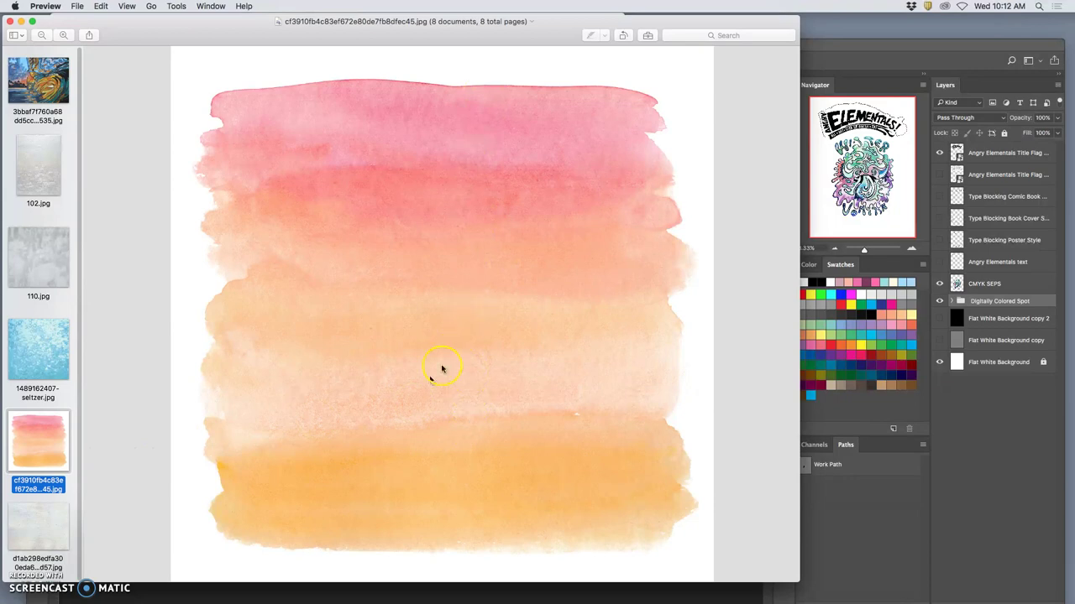
pyautogui.click(45, 540)
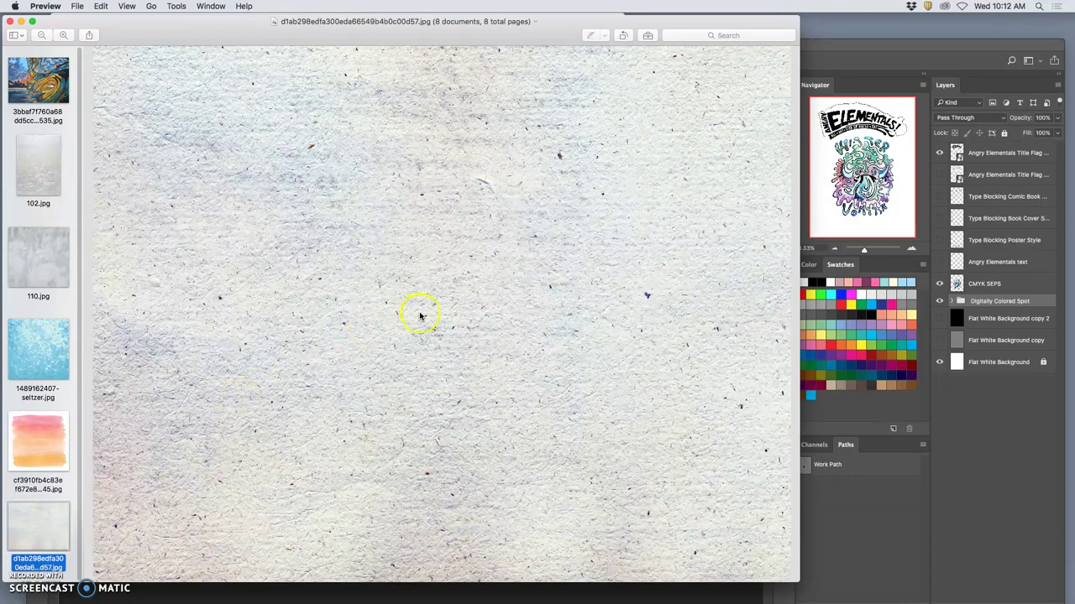
pyautogui.press('super+minus')
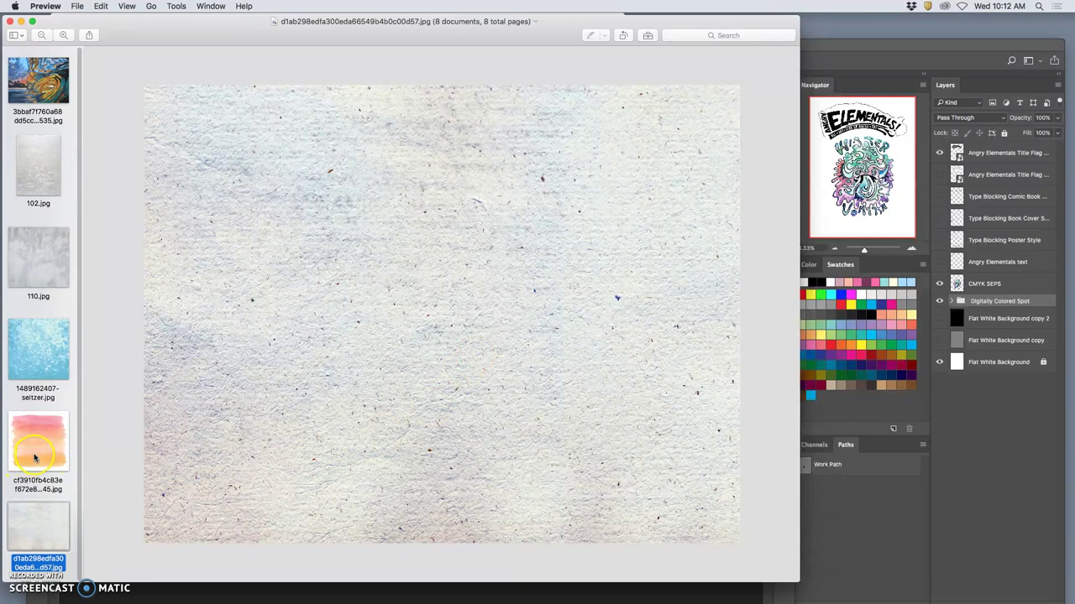
pyautogui.scroll(-5, 35, 458)
# - View the blue wave pattern and then the blue crystal HK0783-1071_web.jpg texture
pyautogui.click(44, 385)
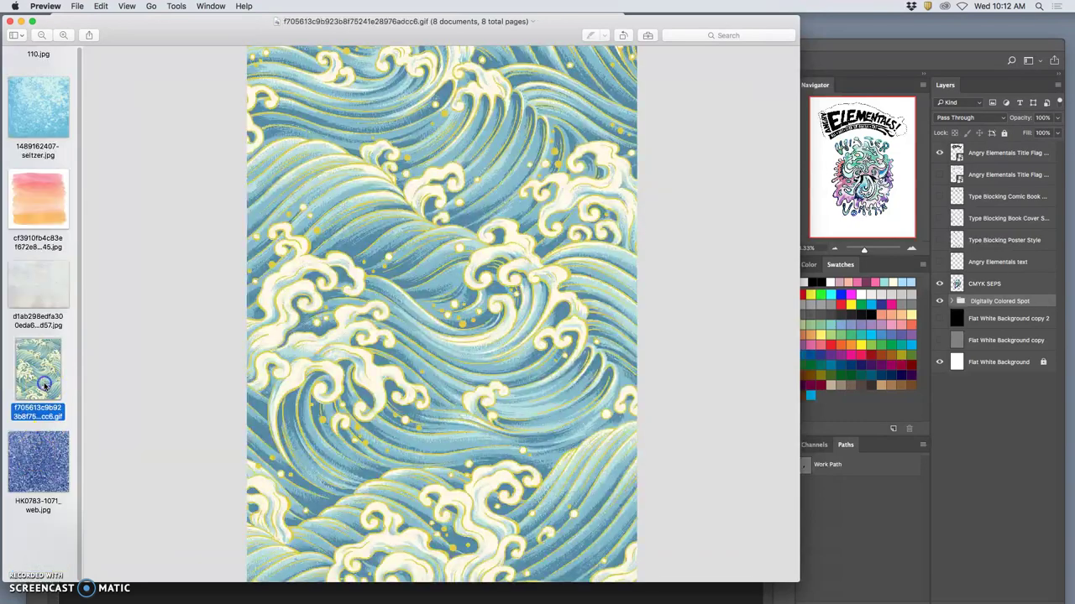
pyautogui.scroll(10, 186, 418)
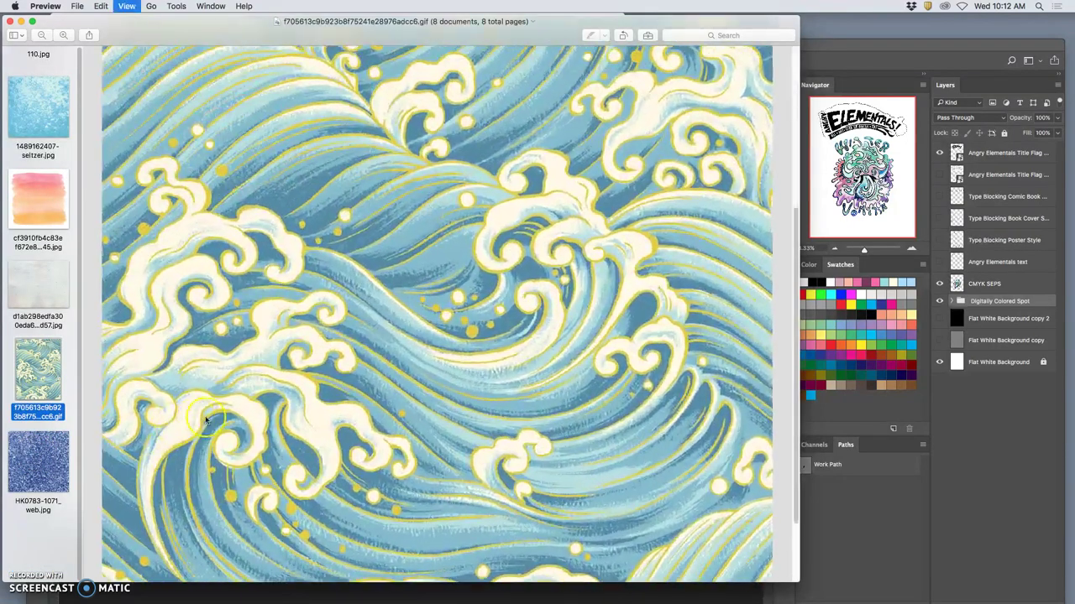
pyautogui.scroll(-10, 376, 361)
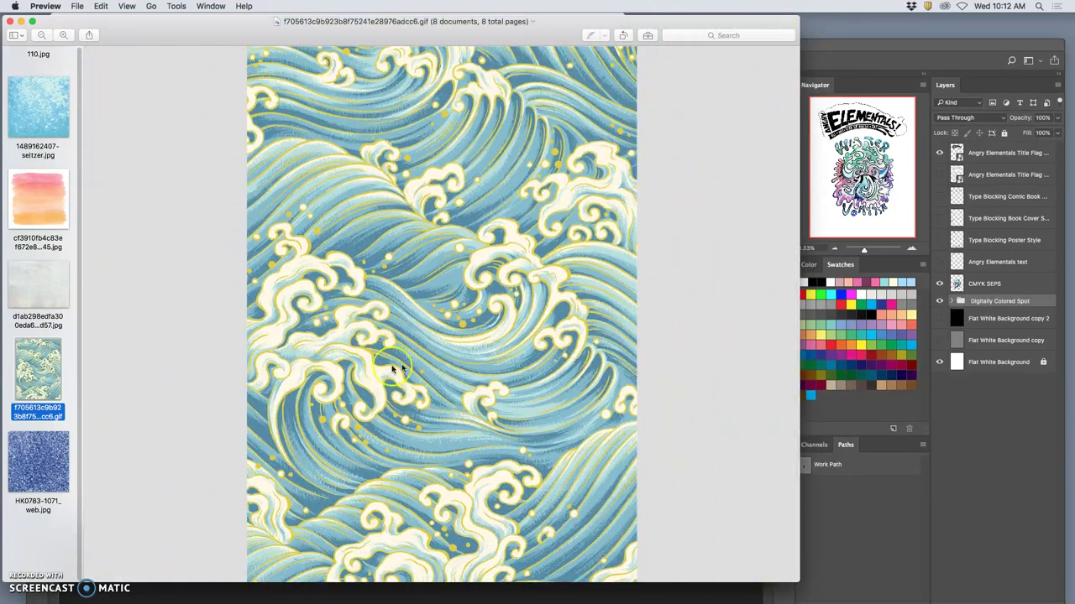
pyautogui.click(38, 481)
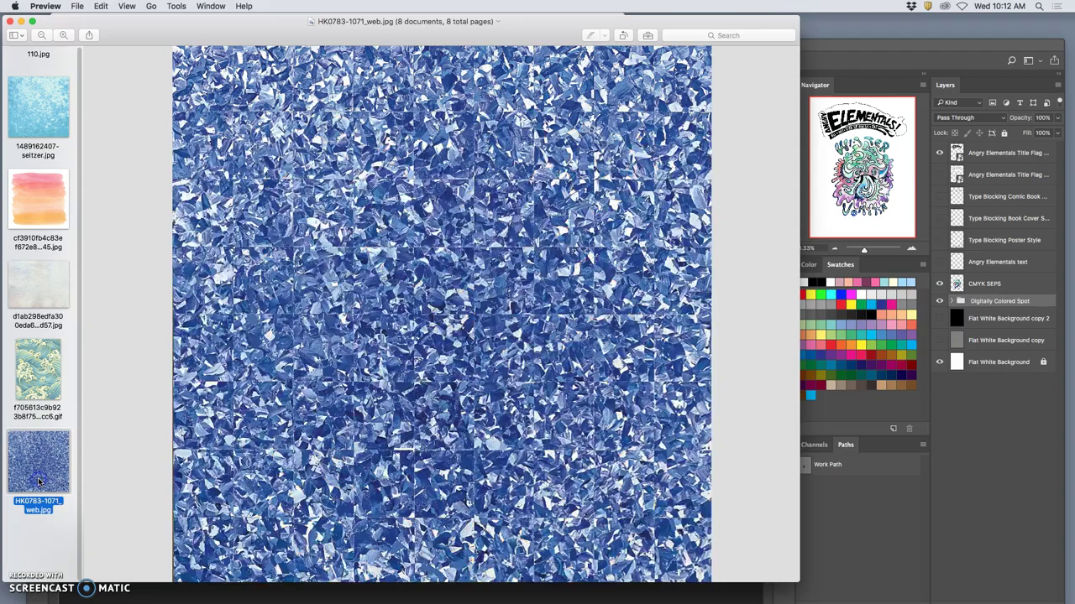
pyautogui.scroll(10, 342, 394)
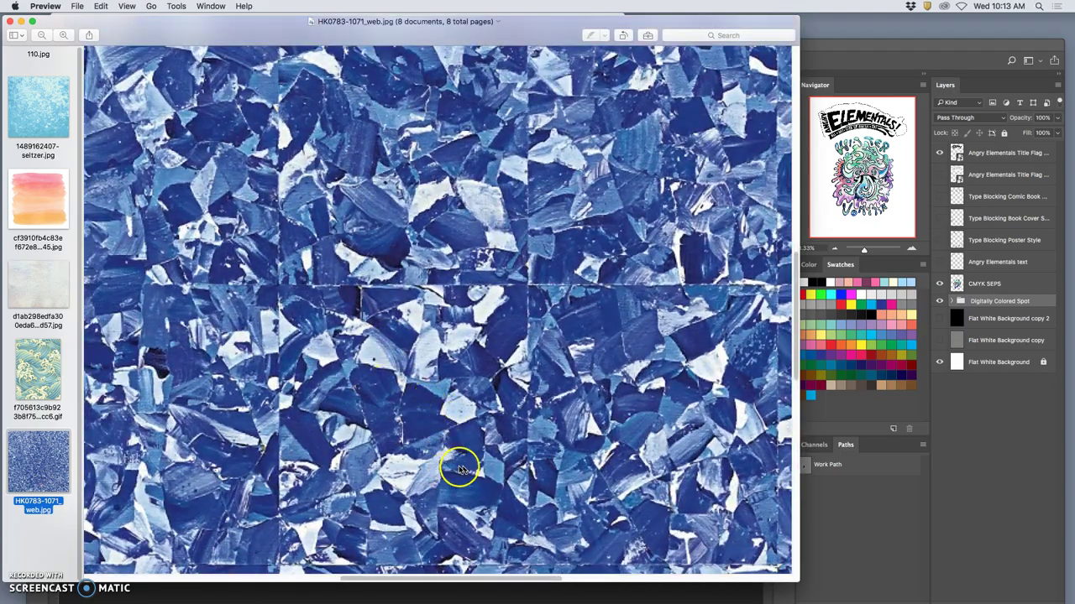
pyautogui.scroll(-10, 458, 467)
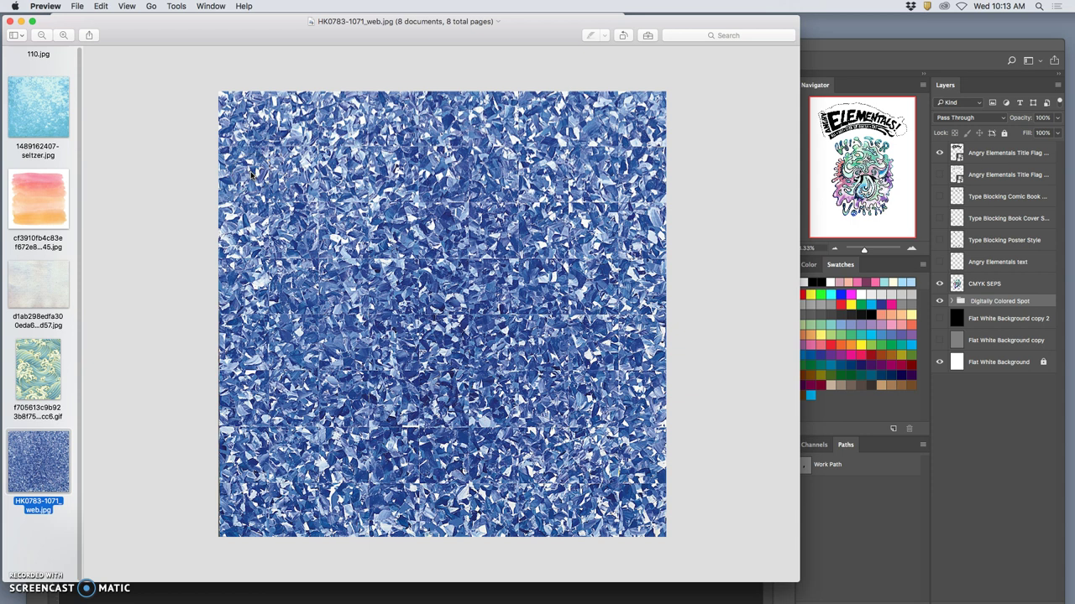
# - Select Texture 1.jpg, texture 2.jpg, texture 3.jpg and Background Water Texture.psd and open them
pyautogui.click(11, 21)
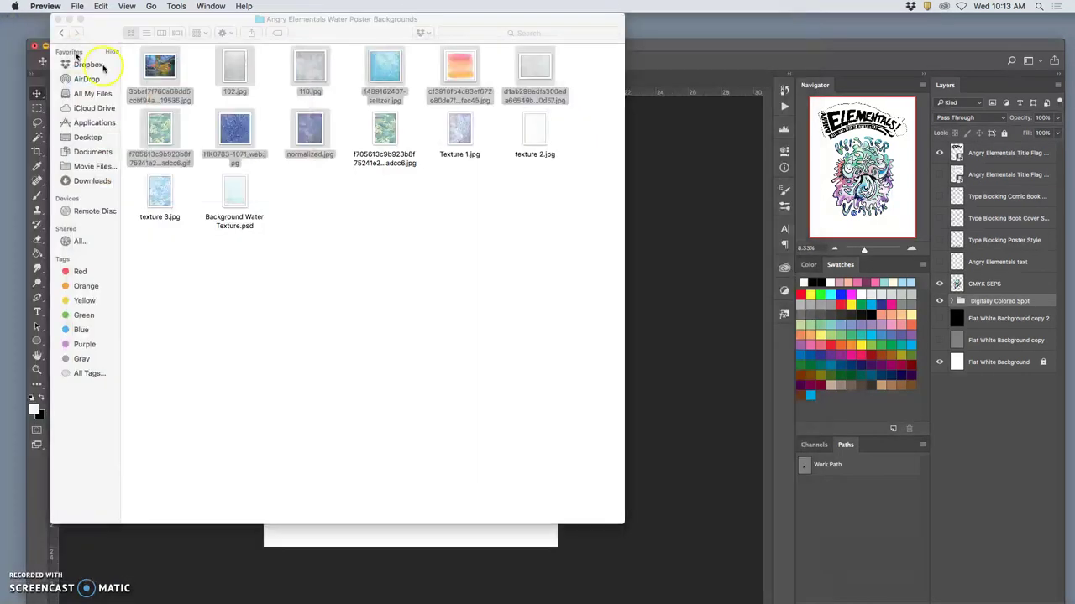
pyautogui.click(459, 130)
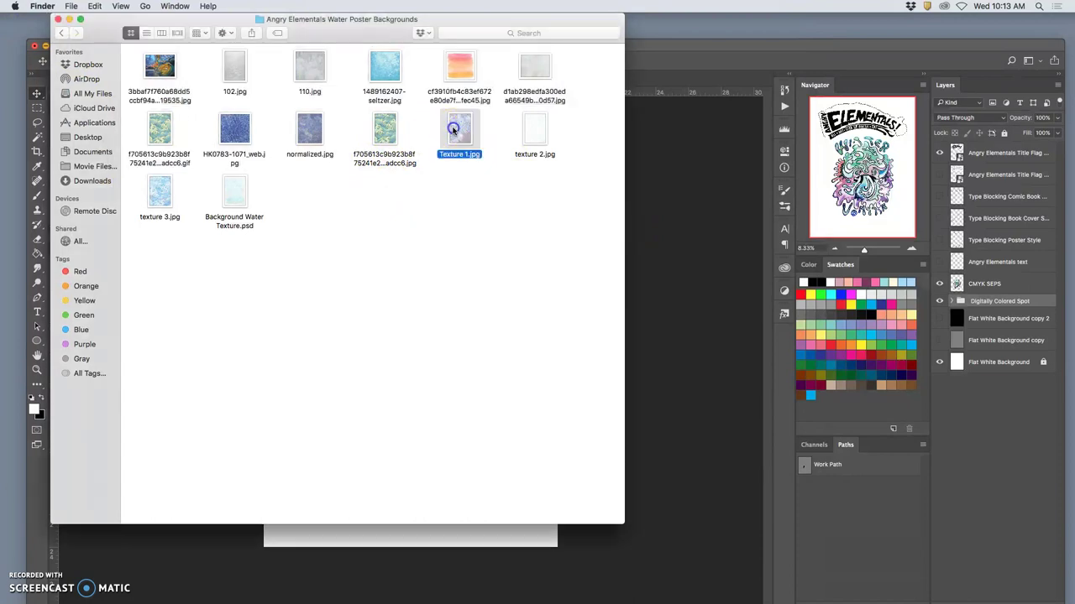
pyautogui.keyDown('super'); pyautogui.click(529, 130); pyautogui.keyUp('super')
pyautogui.keyDown('super'); pyautogui.click(236, 200); pyautogui.keyUp('super')
pyautogui.keyDown('super'); pyautogui.click(166, 202); pyautogui.keyUp('super')
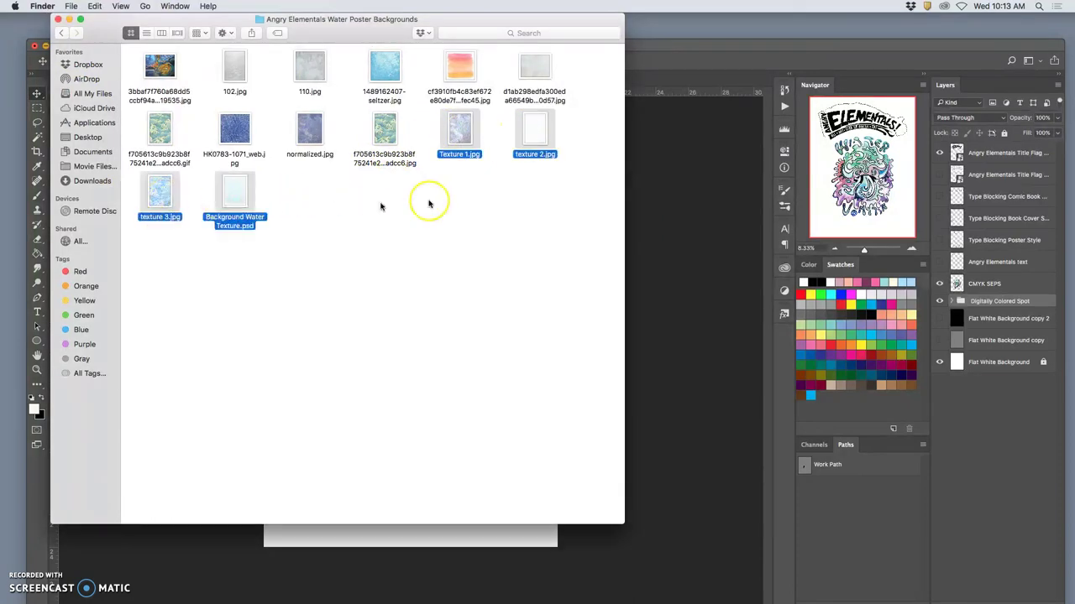
pyautogui.doubleClick(460, 139)
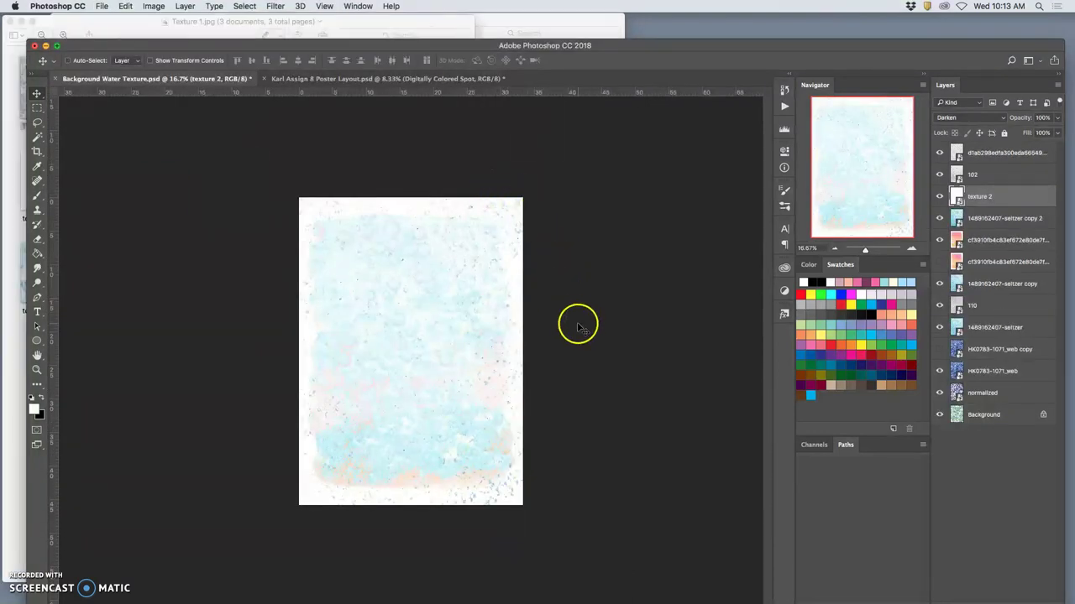
# - Look at texture 2.jpg and texture 3.jpg in Preview, then return to the water texture PSD
pyautogui.click(342, 24)
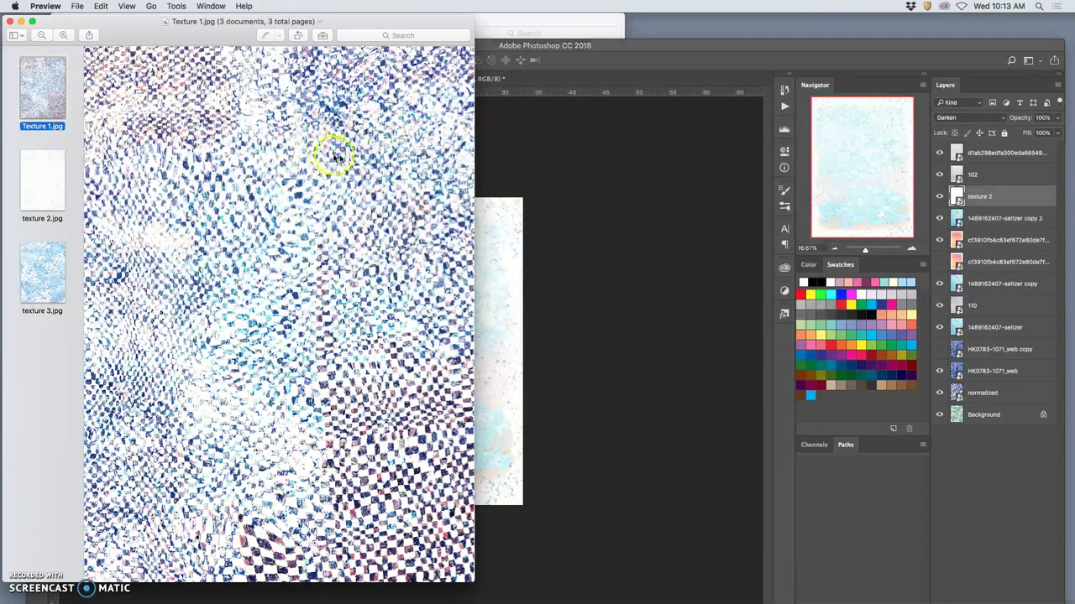
pyautogui.click(42, 178)
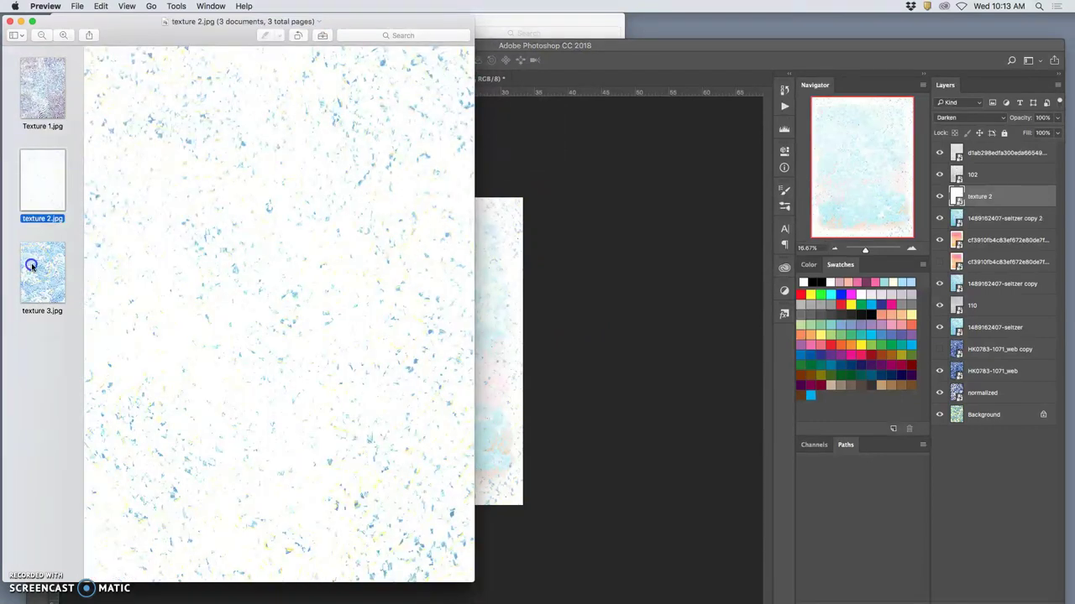
pyautogui.moveTo(60, 266); pyautogui.dragTo(476, 275)
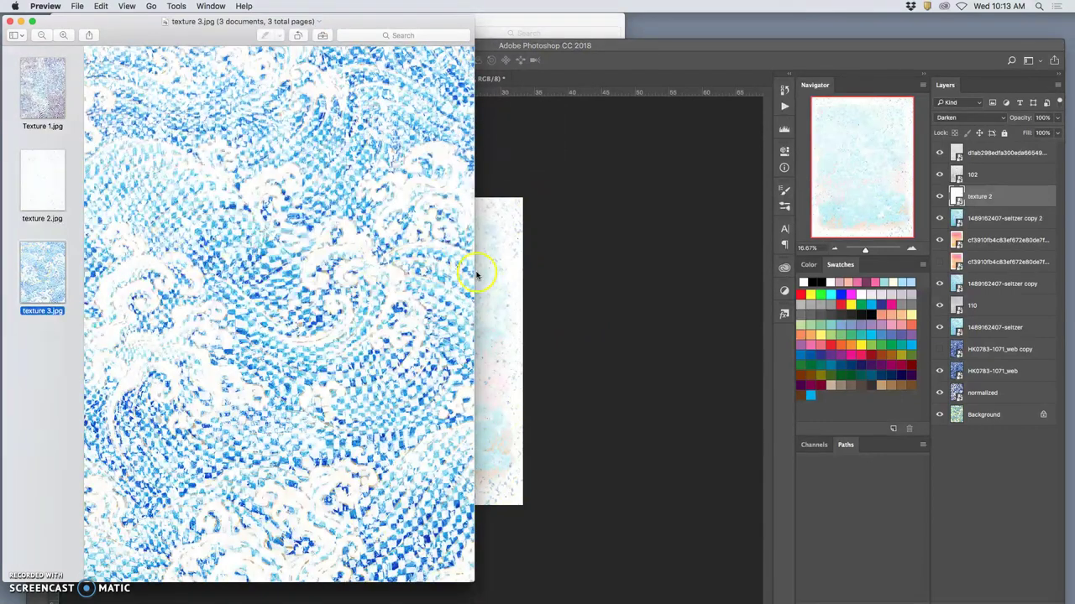
pyautogui.click(610, 250)
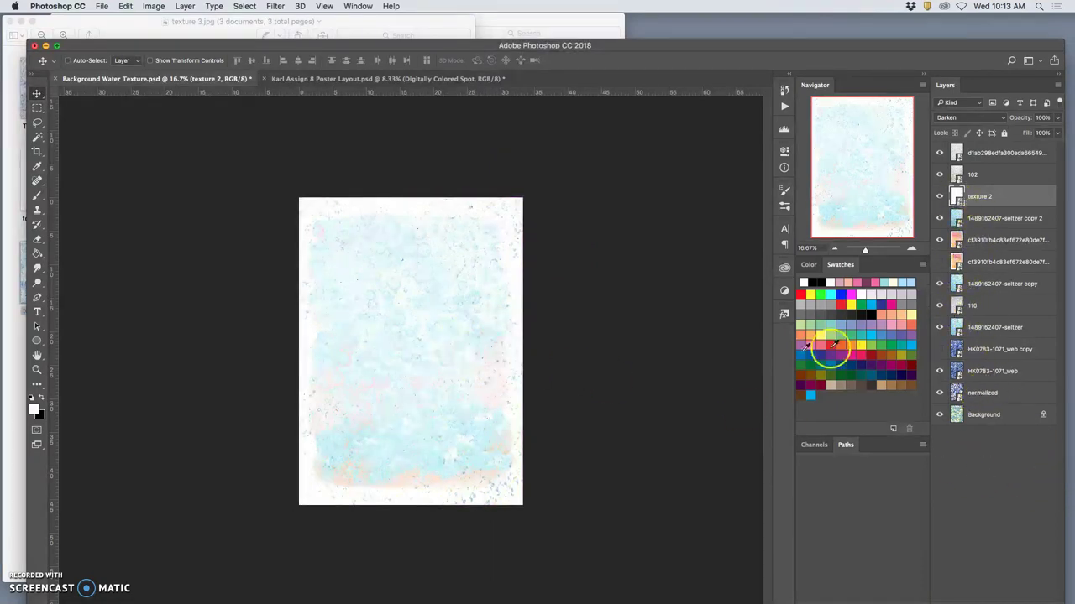
pyautogui.press('super+equal')
pyautogui.press('super+equal')
pyautogui.press('super+equal')
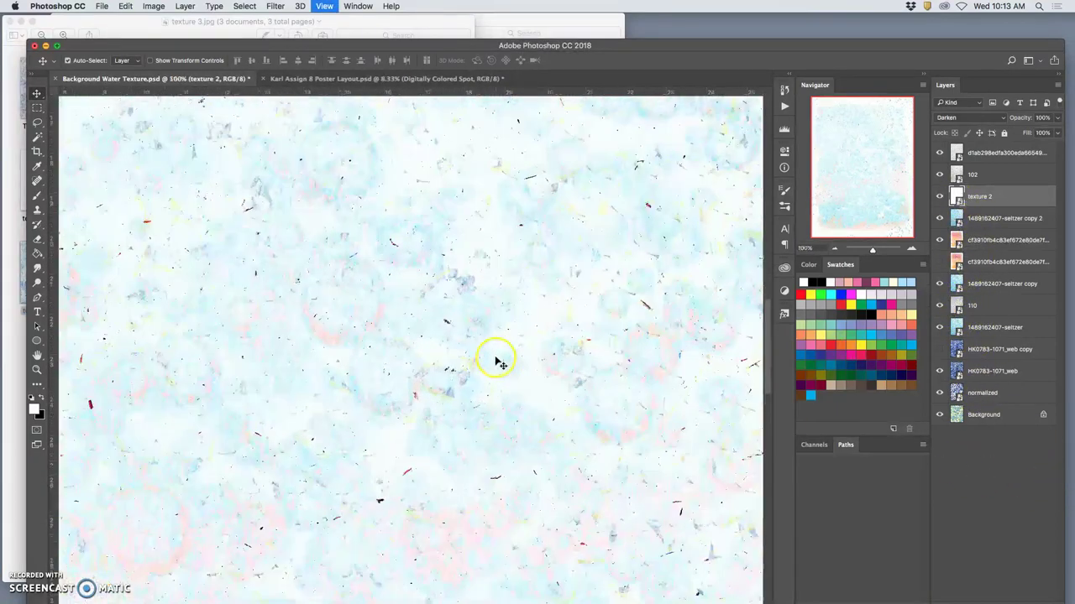
pyautogui.press('super+minus')
pyautogui.press('super+minus')
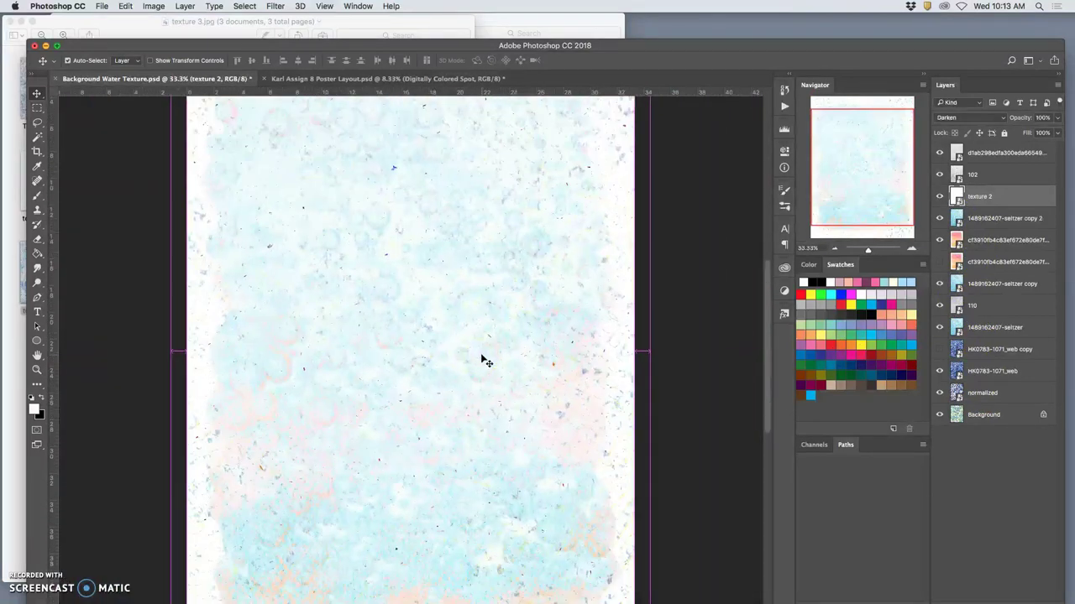
pyautogui.click(939, 153)
pyautogui.click(940, 176)
pyautogui.click(940, 175)
pyautogui.click(939, 196)
pyautogui.click(940, 197)
pyautogui.click(939, 219)
pyautogui.click(940, 219)
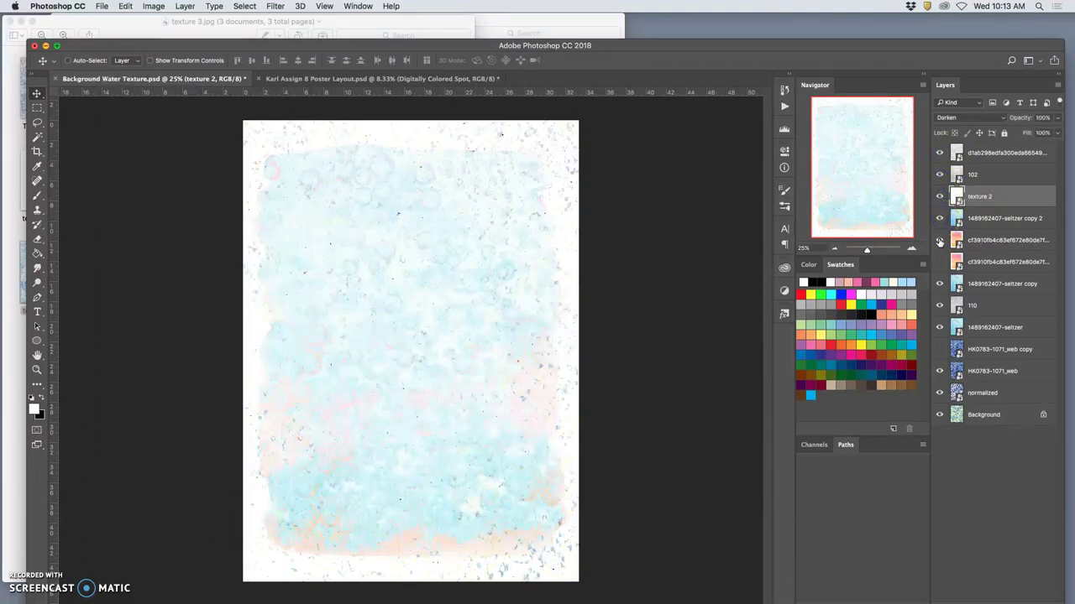
pyautogui.click(940, 241)
pyautogui.click(939, 241)
pyautogui.click(939, 266)
pyautogui.click(939, 265)
pyautogui.click(940, 285)
pyautogui.click(941, 371)
pyautogui.rightClick(939, 414)
pyautogui.click(939, 416)
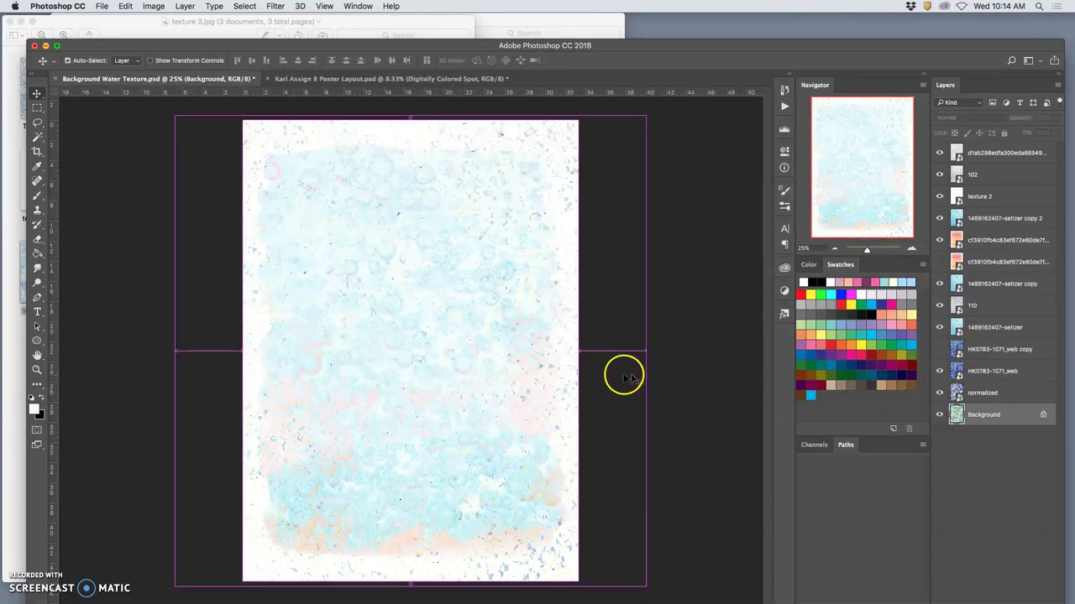
pyautogui.scroll(6, 611, 375)
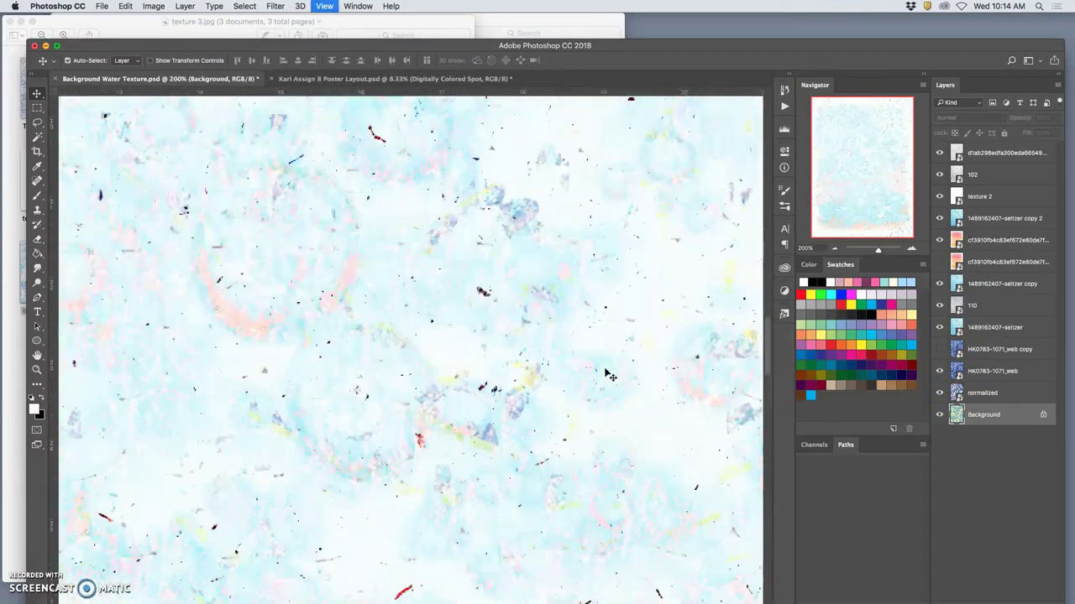
pyautogui.scroll(-3, 611, 375)
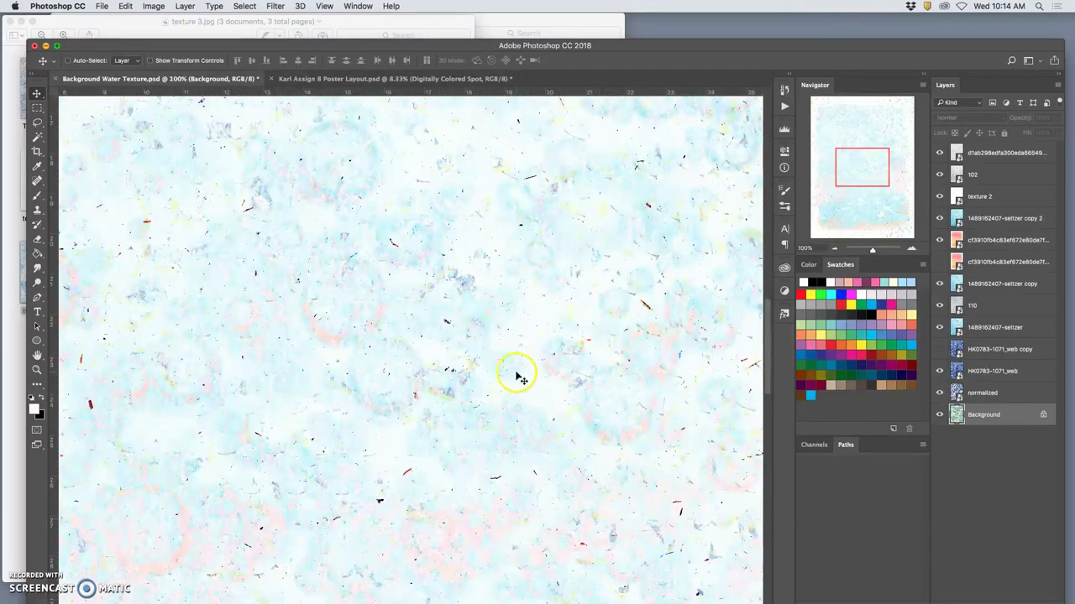
pyautogui.scroll(3, 514, 375)
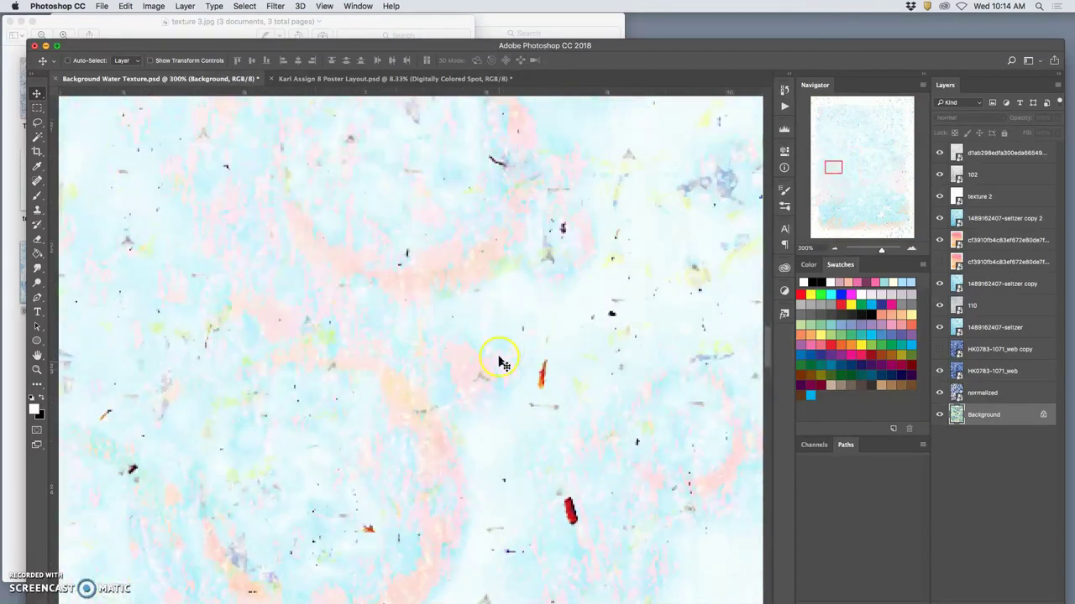
pyautogui.scroll(-15, 508, 359)
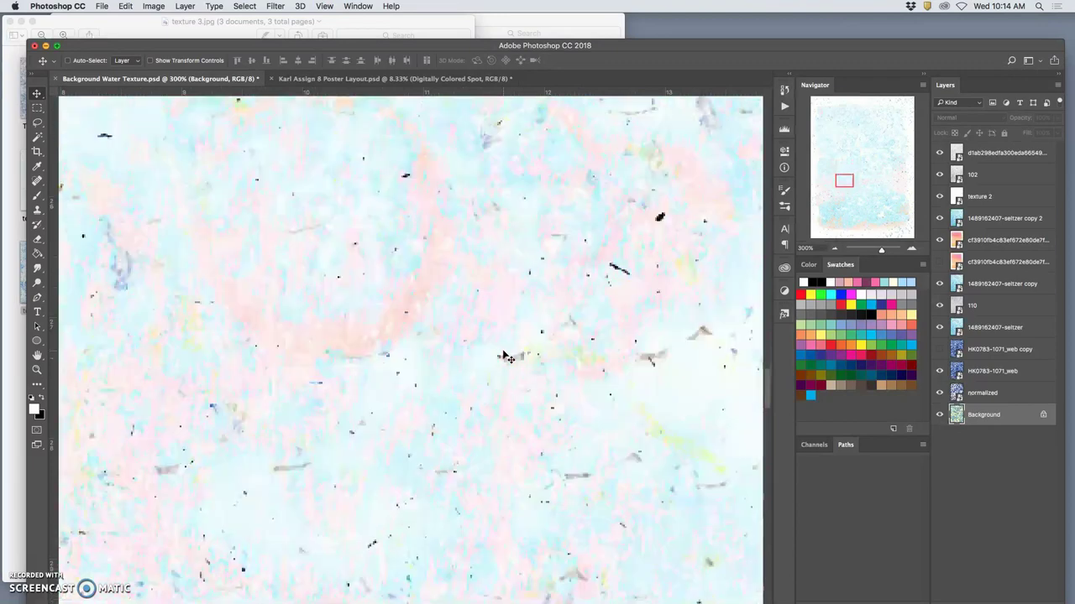
pyautogui.scroll(-5, 499, 376)
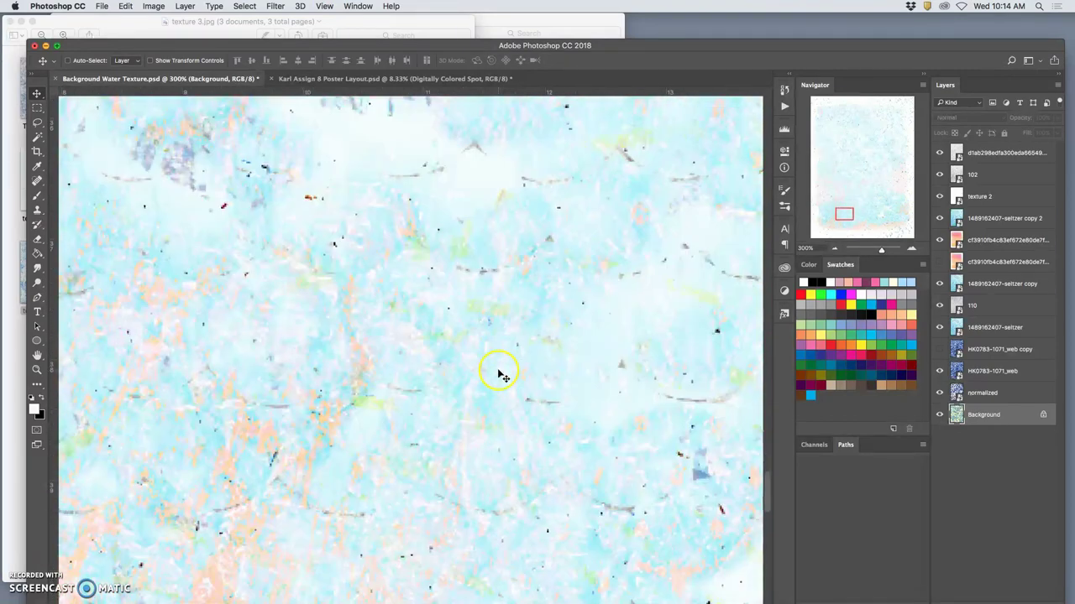
pyautogui.scroll(-10, 679, 424)
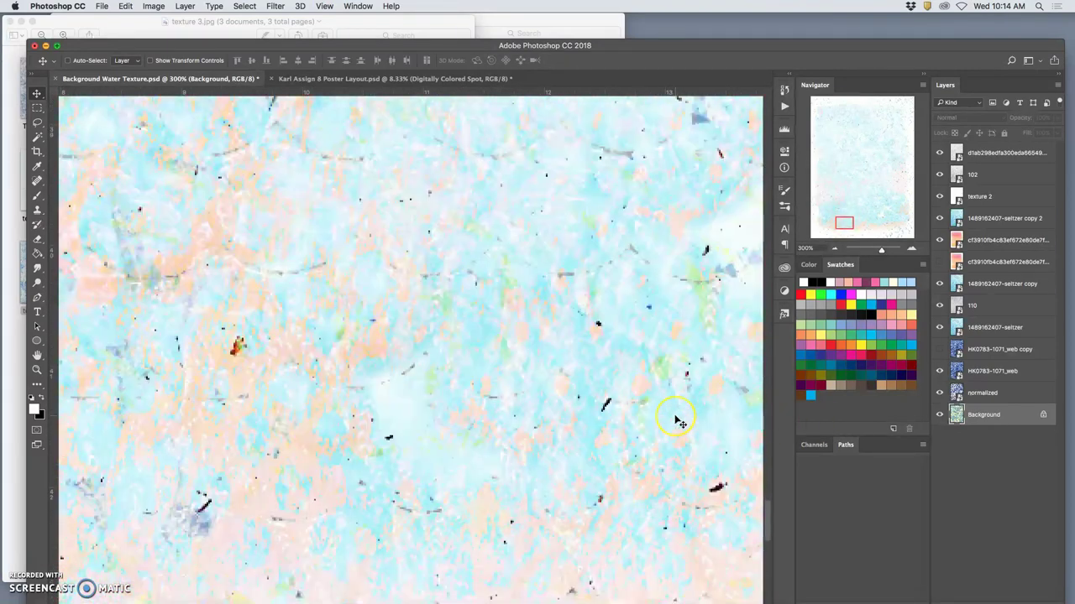
pyautogui.scroll(-5, 679, 424)
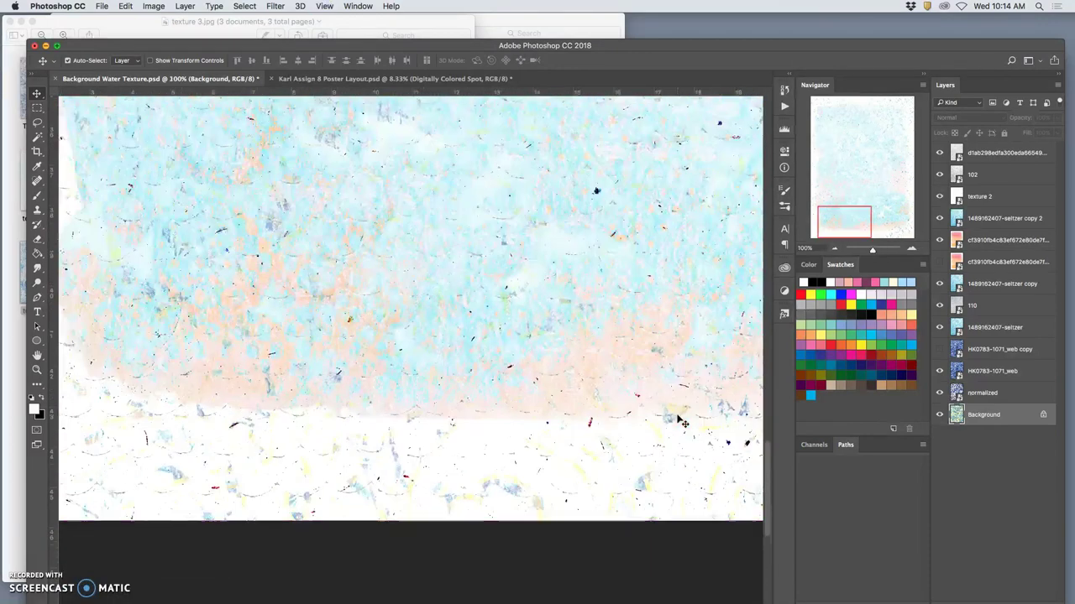
pyautogui.scroll(-6, 676, 419)
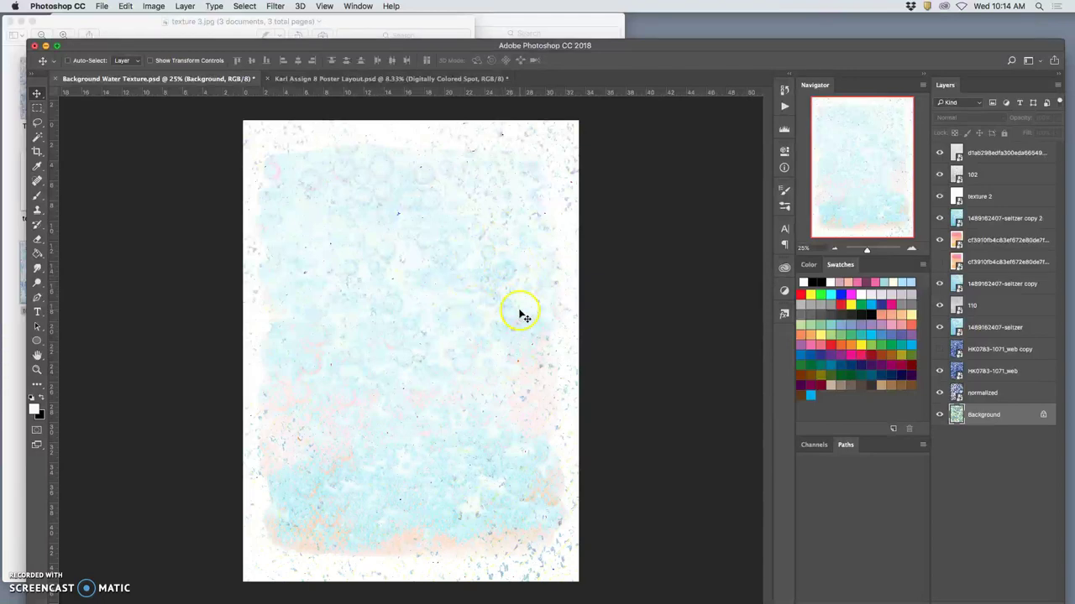
# - Select and show the top texture layer, then Option-Merge Visible into a new Layer 1
pyautogui.click(357, 79)
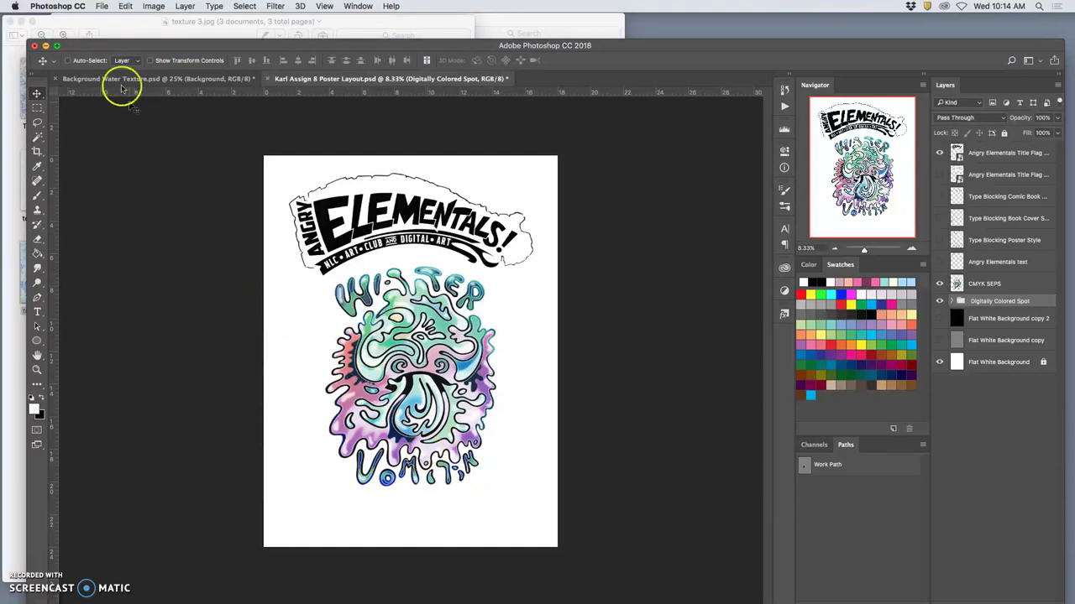
pyautogui.click(108, 78)
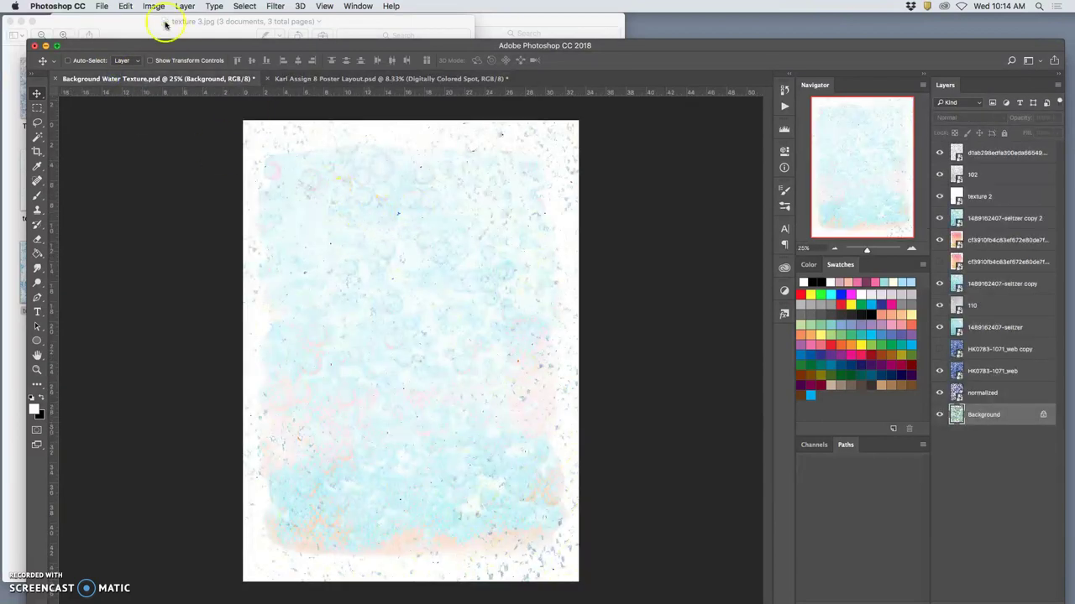
pyautogui.click(977, 153)
pyautogui.click(941, 173)
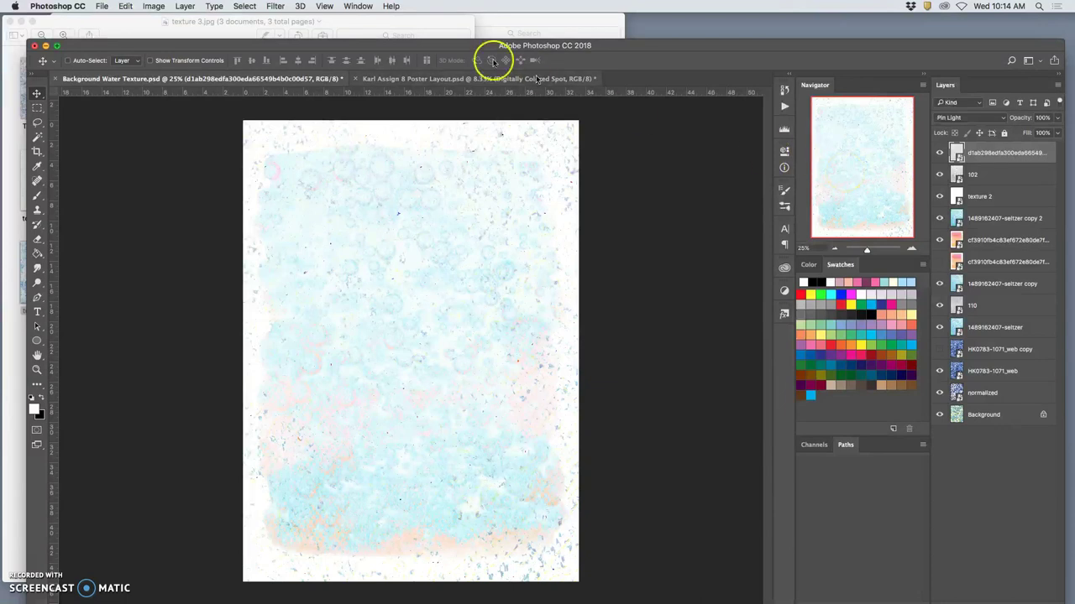
pyautogui.click(185, 6)
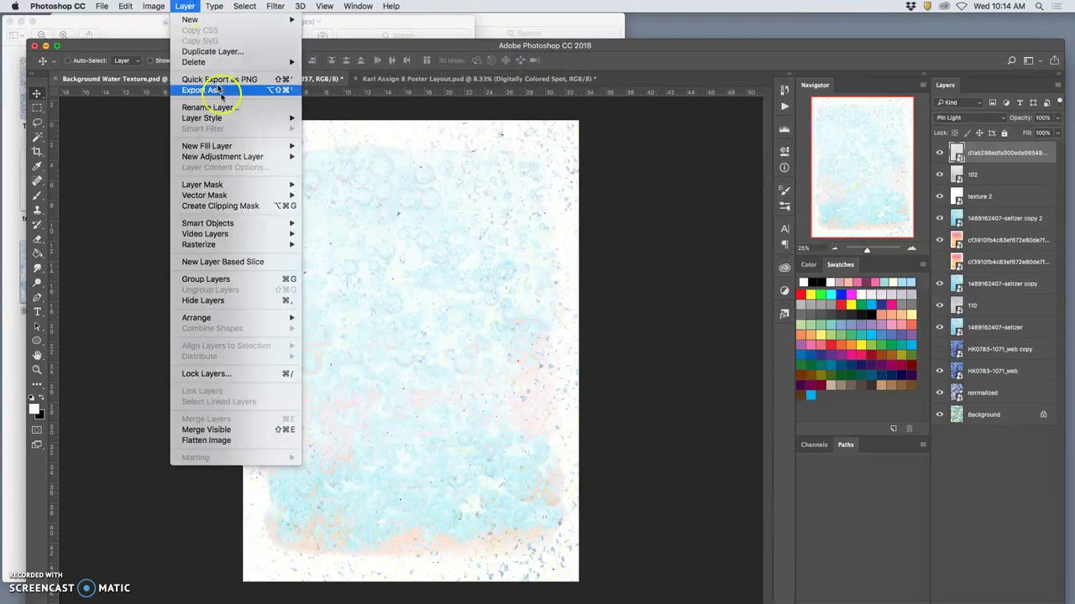
pyautogui.click(210, 429)
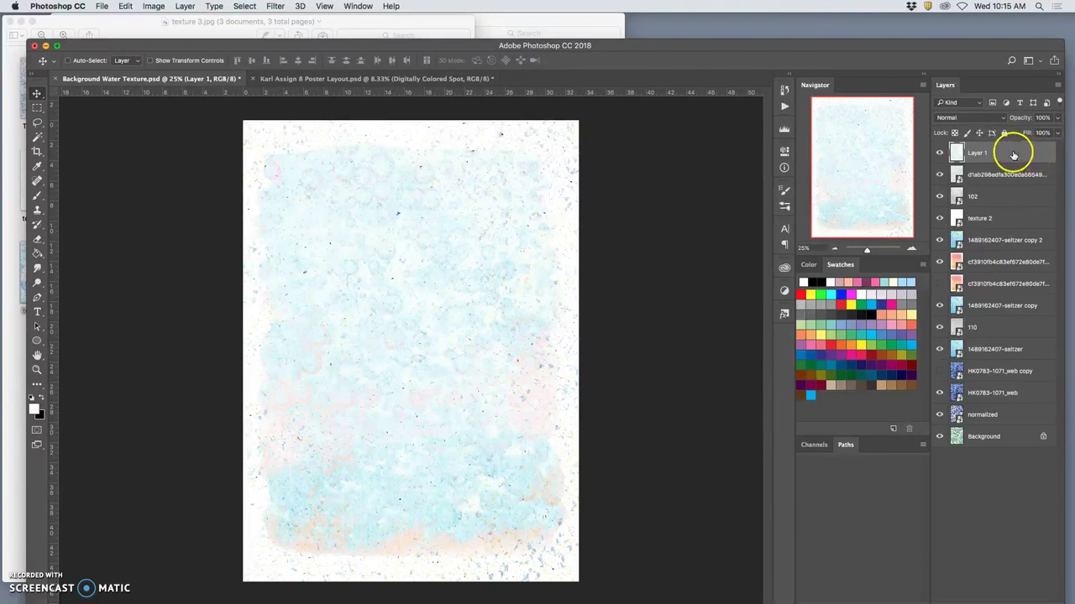
# - Bring the merged water texture into the poster layout as a new layer above Flat White Background copy 2
pyautogui.press('super+a')
pyautogui.click(437, 79)
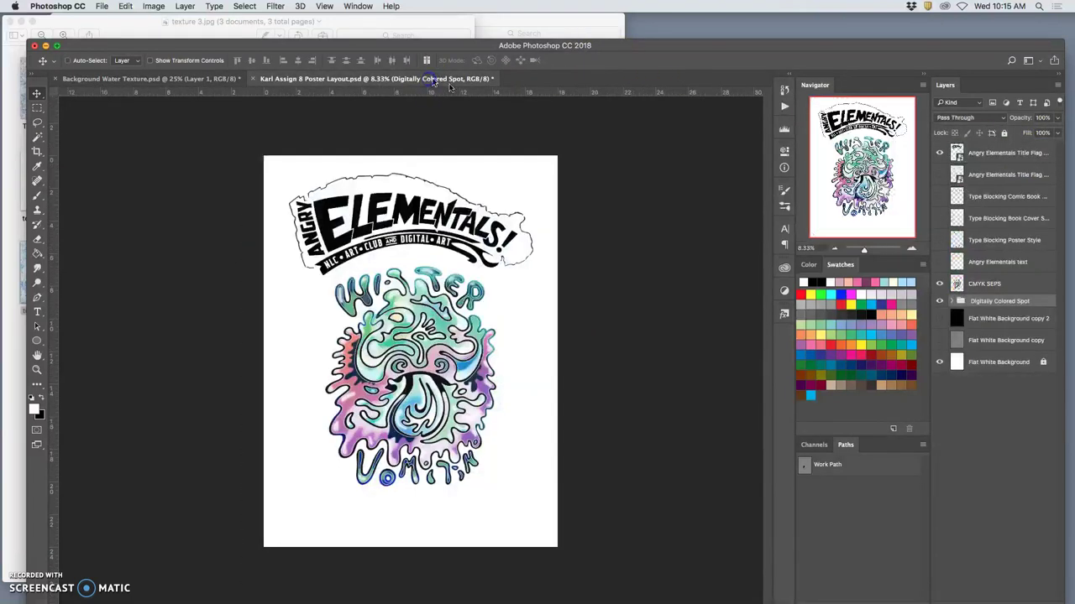
pyautogui.click(997, 319)
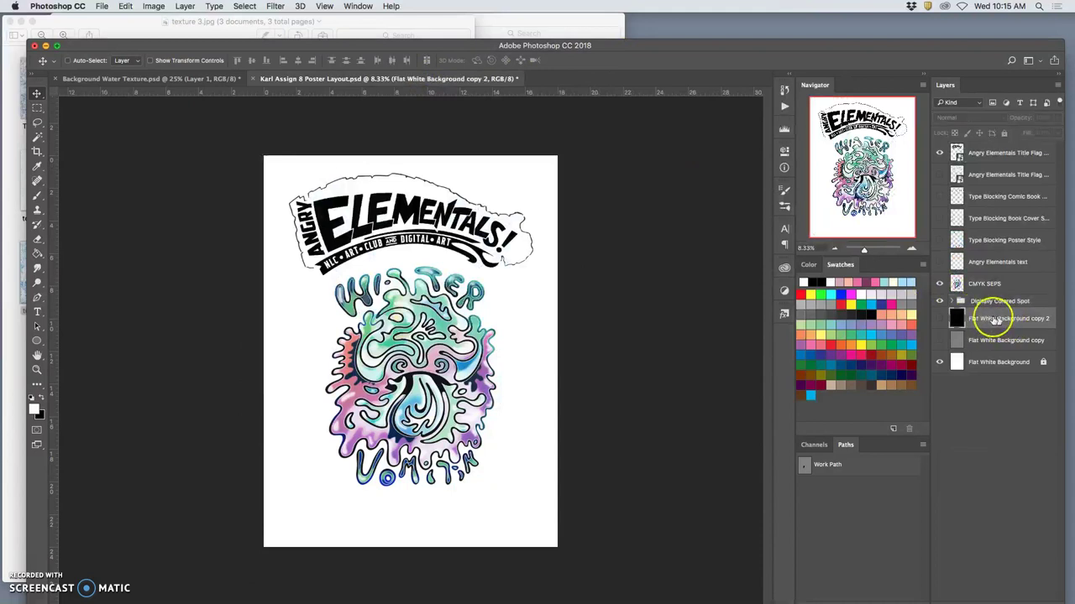
pyautogui.press('super+shift+alt+n')
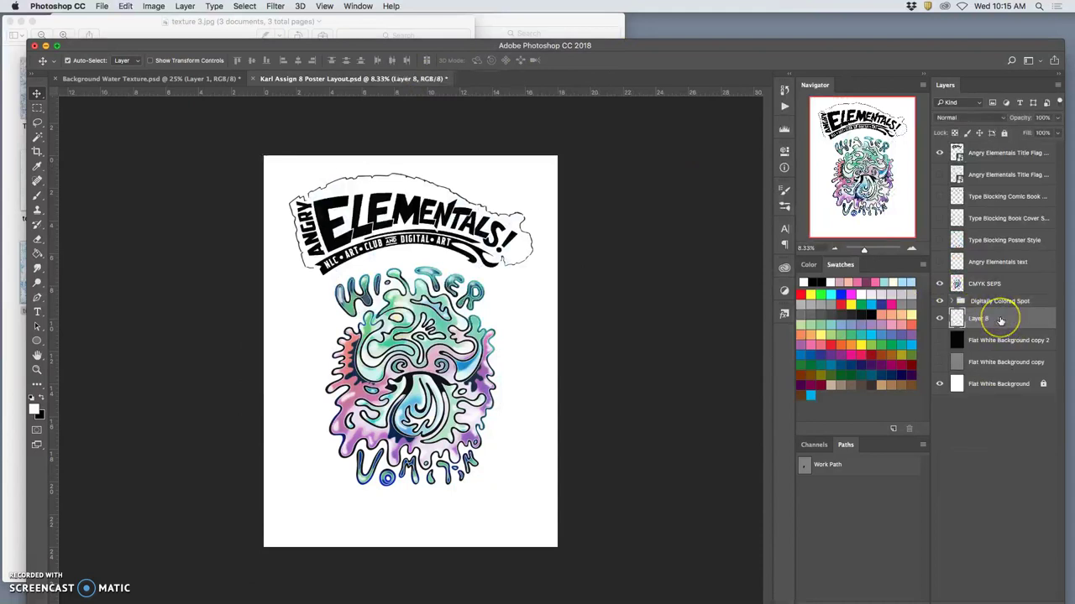
# - Scale the texture layer to about 260% to fill the page, then zoom in to check it
pyautogui.press('super+t')
pyautogui.moveTo(467, 429); pyautogui.dragTo(567, 539)
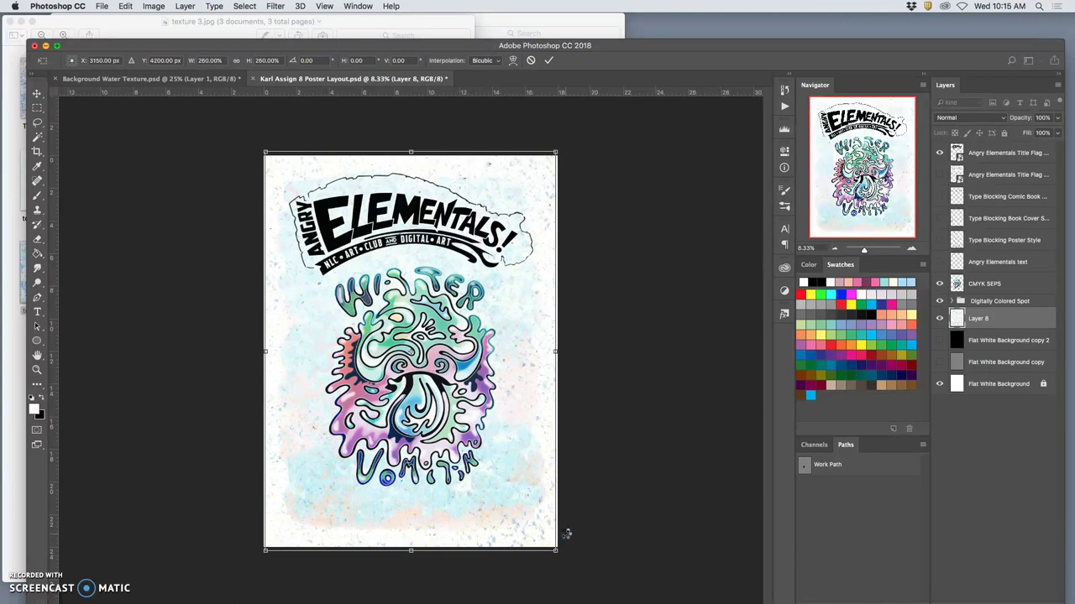
pyautogui.press('Return')
pyautogui.press('super+equal')
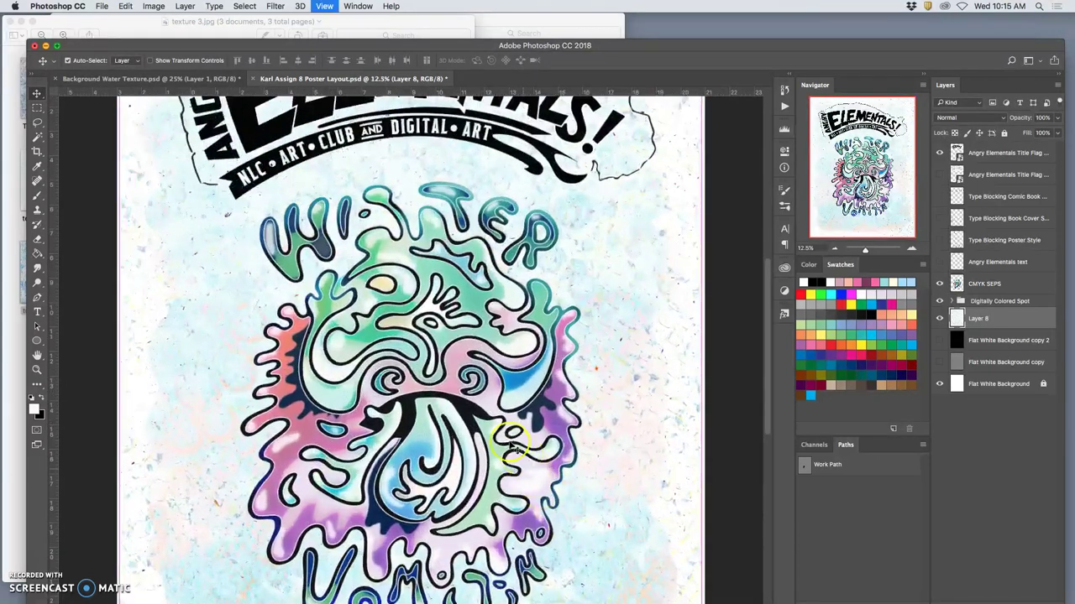
pyautogui.press('super+equal')
pyautogui.scroll(-8, 450, 361)
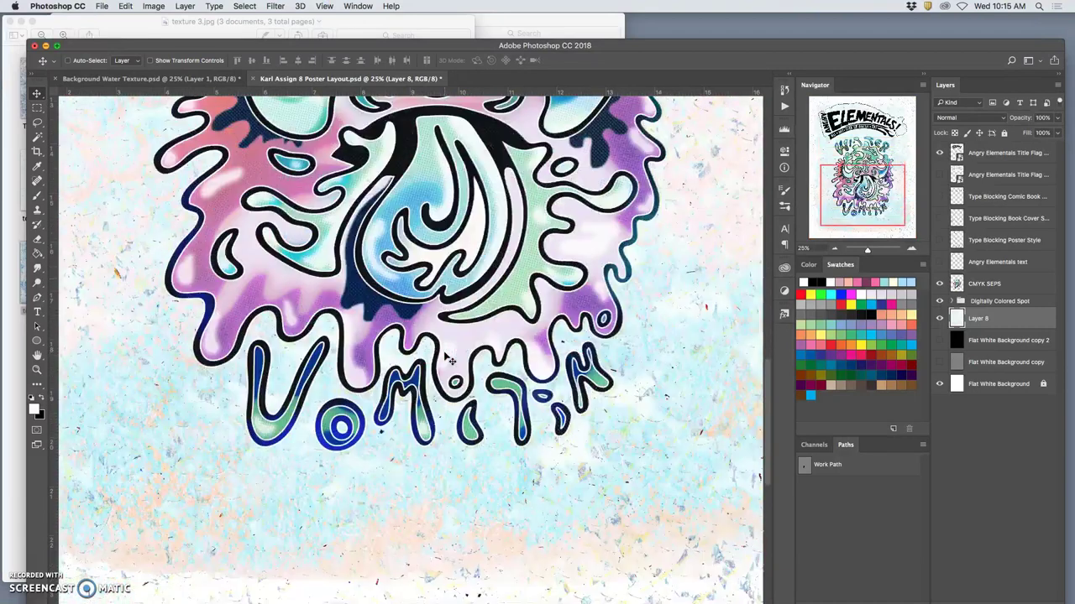
pyautogui.scroll(10, 727, 400)
pyautogui.scroll(4, 685, 388)
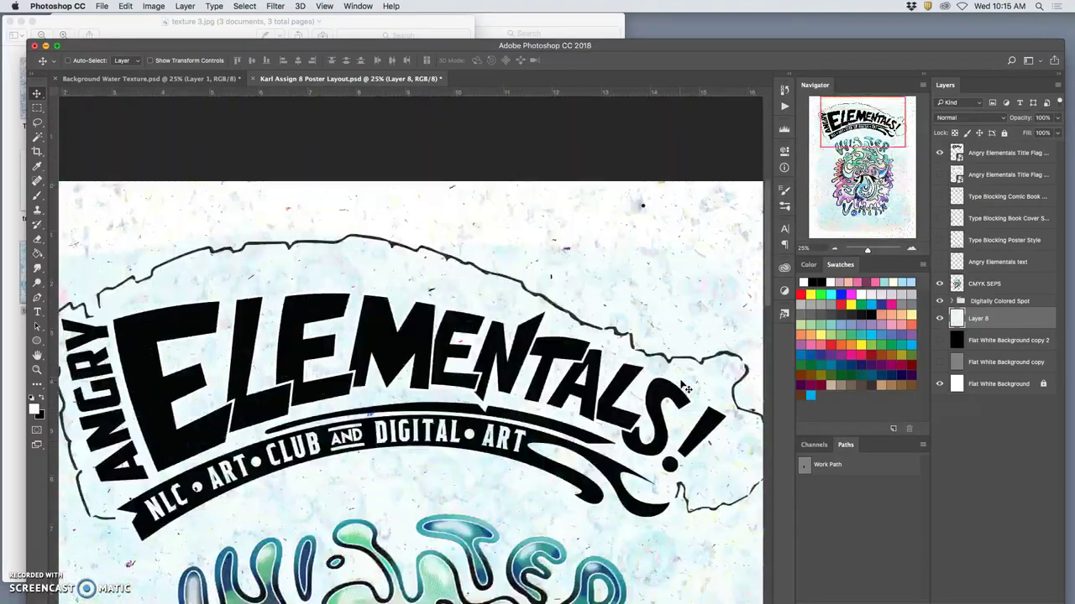
pyautogui.scroll(-5, 685, 388)
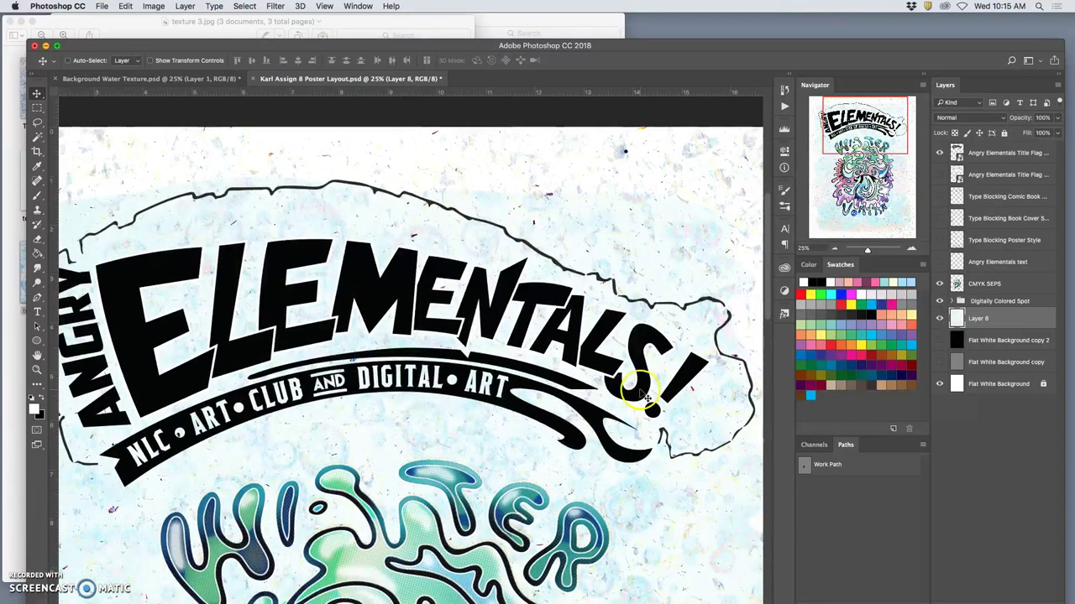
pyautogui.scroll(-3, 643, 393)
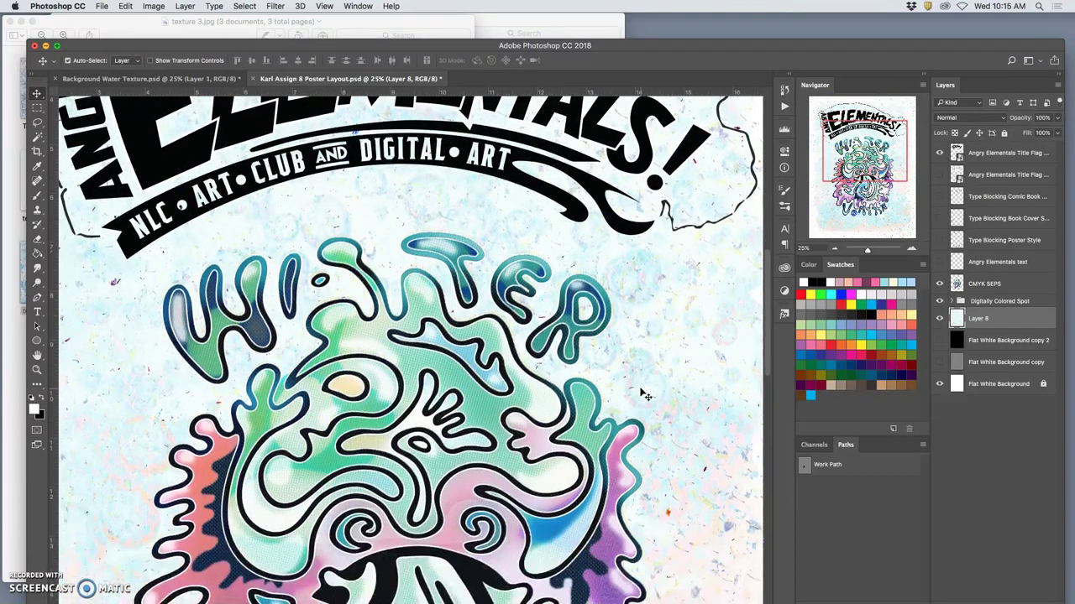
pyautogui.press('super+minus')
pyautogui.press('super+minus')
pyautogui.press('super+minus')
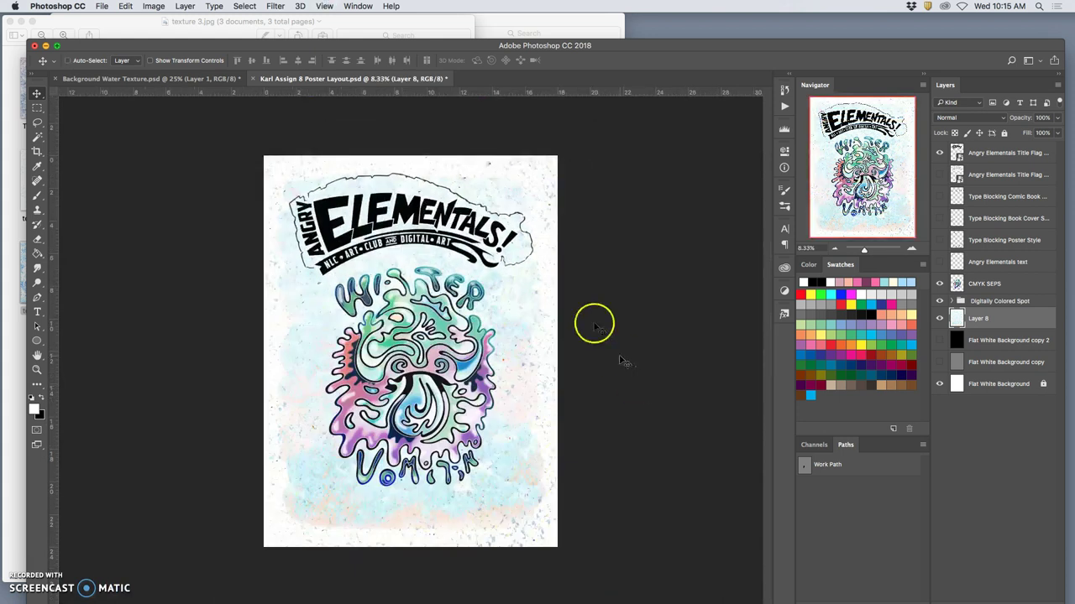
pyautogui.click(579, 451)
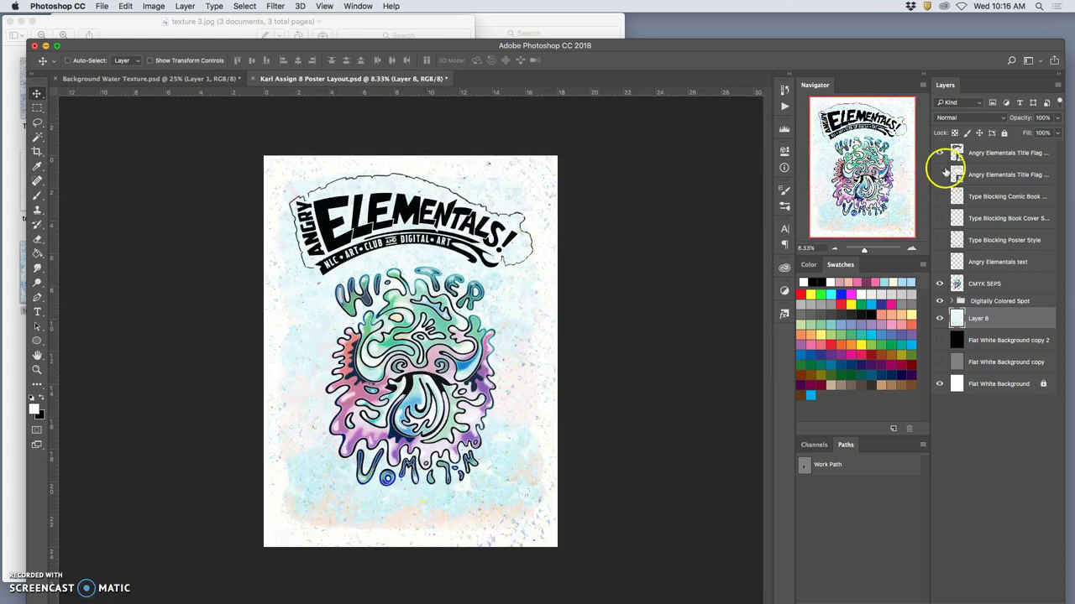
# - Toggle Layer 8 and the Flat White Background copy on and off to compare
pyautogui.click(939, 319)
pyautogui.click(939, 319)
pyautogui.click(939, 362)
pyautogui.click(938, 370)
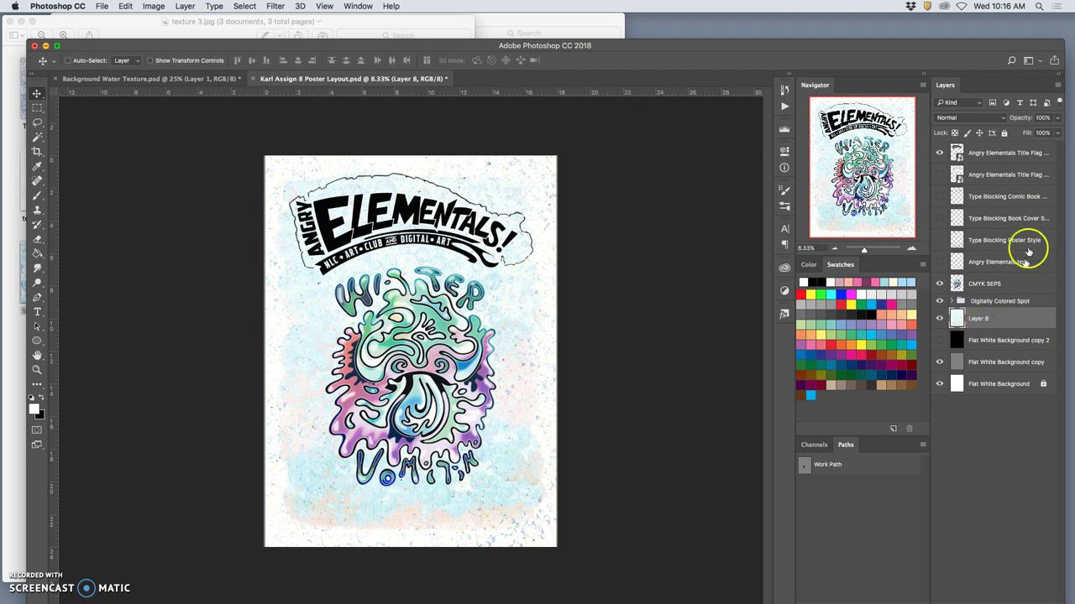
# - Set Layer 8 to Pin Light blending at 92% opacity, after trying Soft Light
pyautogui.click(1056, 118)
pyautogui.moveTo(1054, 132)
pyautogui.mouseDown()
pyautogui.moveTo(1023, 132)
pyautogui.moveTo(1050, 132)
pyautogui.mouseUp()
pyautogui.click(966, 117)
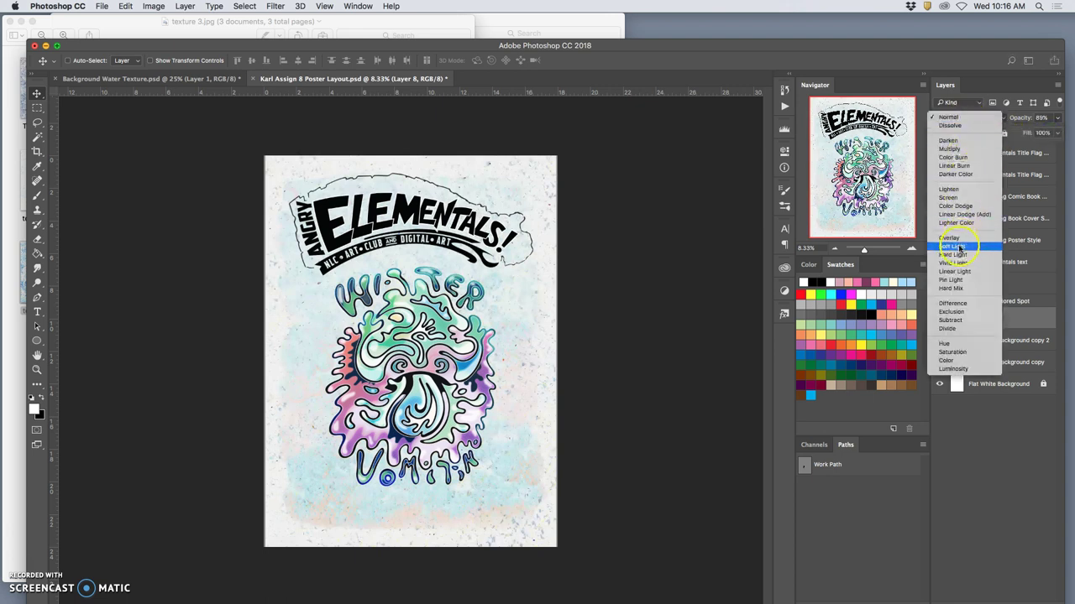
pyautogui.click(958, 247)
pyautogui.click(966, 119)
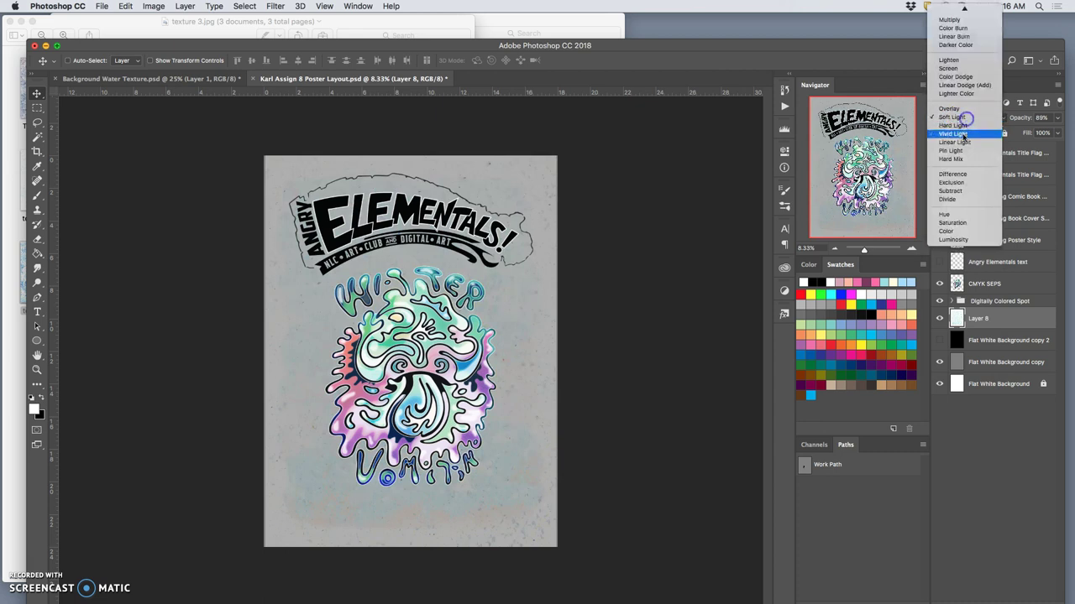
pyautogui.click(957, 149)
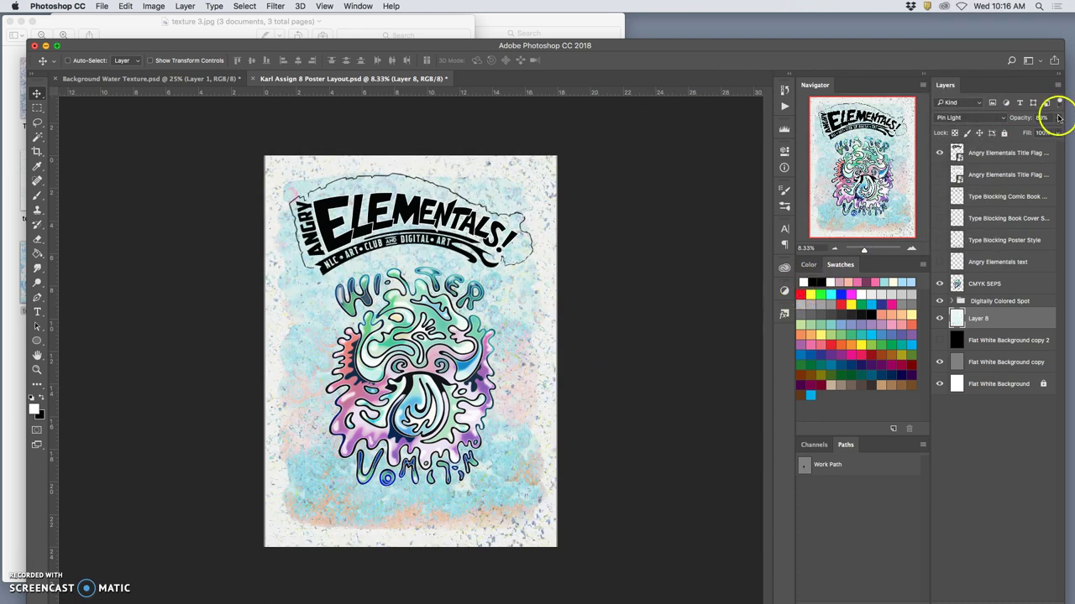
pyautogui.click(1057, 118)
pyautogui.moveTo(1047, 132)
pyautogui.mouseDown()
pyautogui.moveTo(1034, 131)
pyautogui.moveTo(1052, 130)
pyautogui.mouseUp()
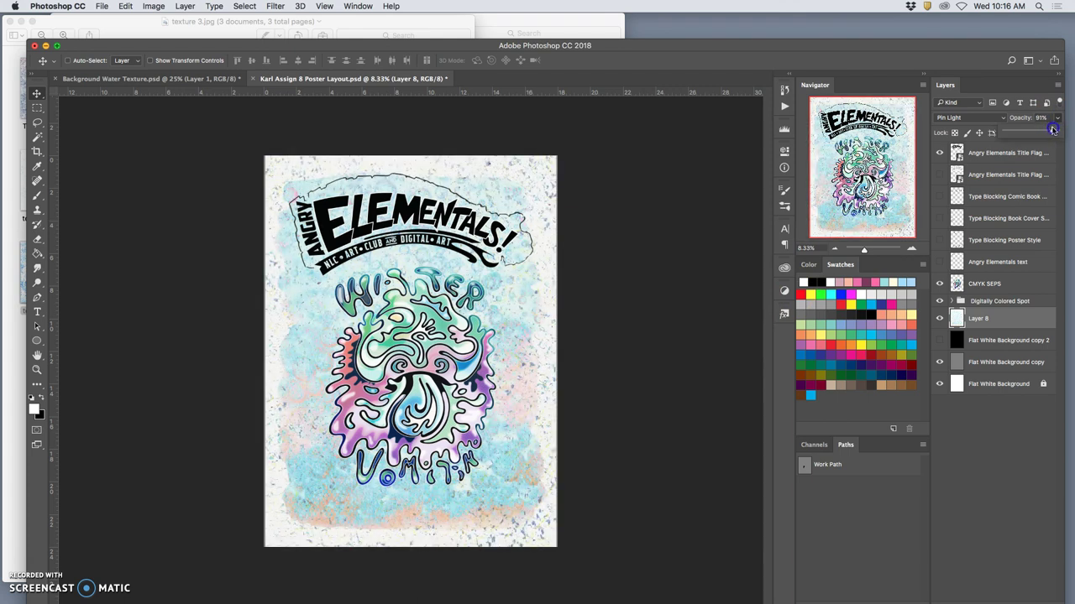
pyautogui.click(634, 302)
# - Zoom in and pan around to inspect the blended texture, then zoom back out
pyautogui.press('super+equal')
pyautogui.press('super+equal')
pyautogui.press('super+equal')
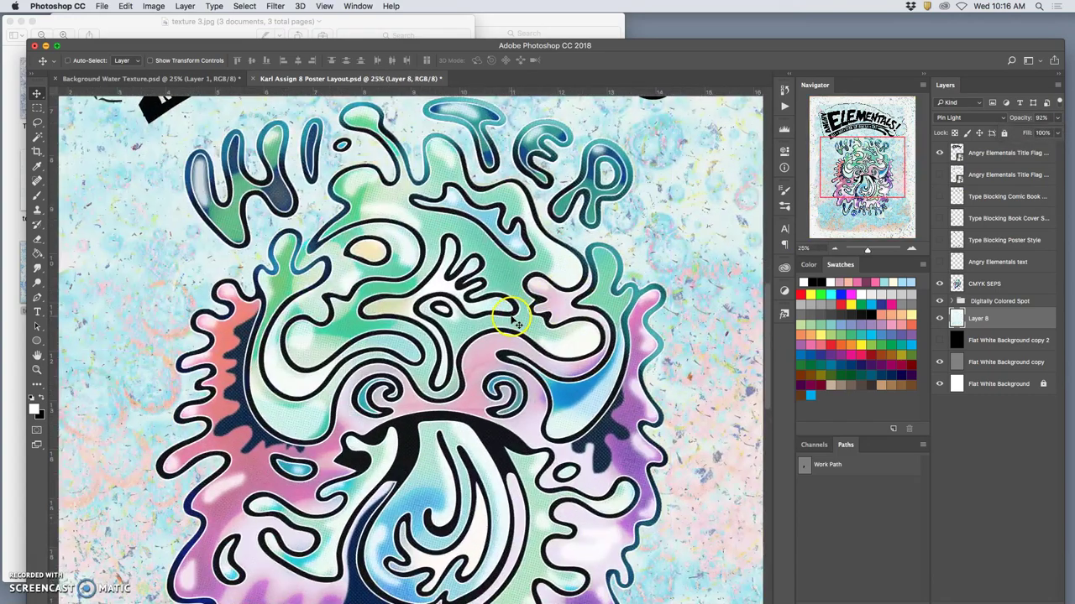
pyautogui.scroll(-10, 514, 319)
pyautogui.hscroll(-3, 487, 321)
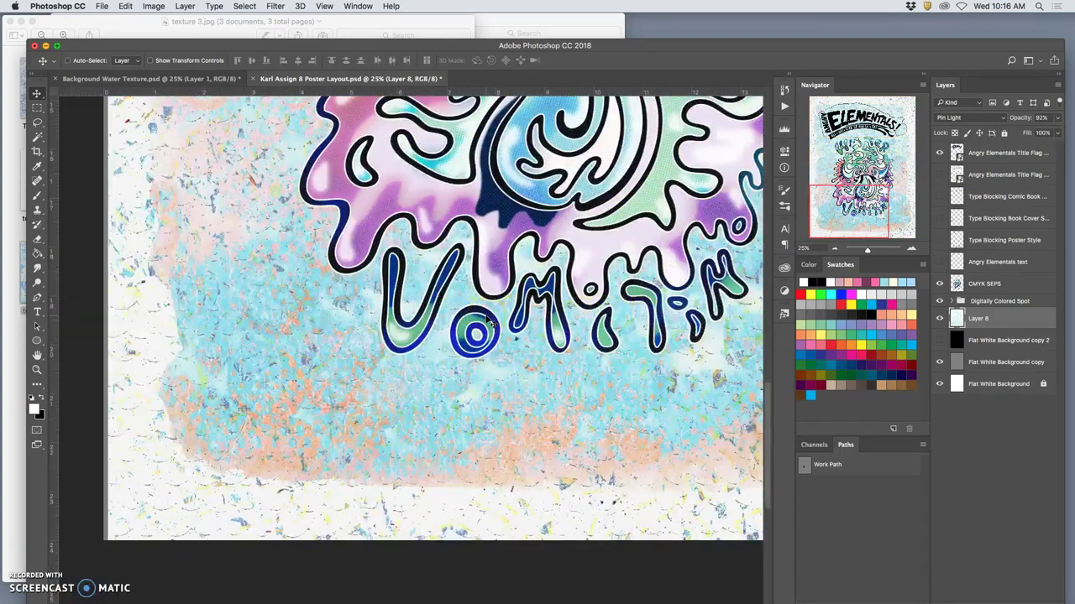
pyautogui.scroll(10, 487, 321)
pyautogui.hscroll(3, 487, 320)
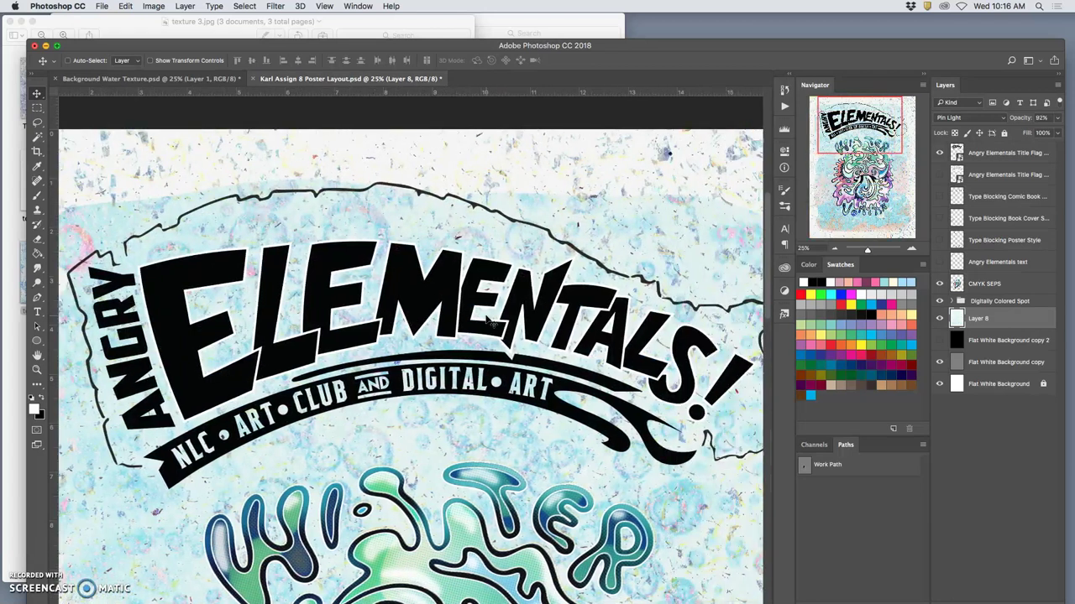
pyautogui.press('super+minus')
pyautogui.press('super+minus')
pyautogui.press('super+minus')
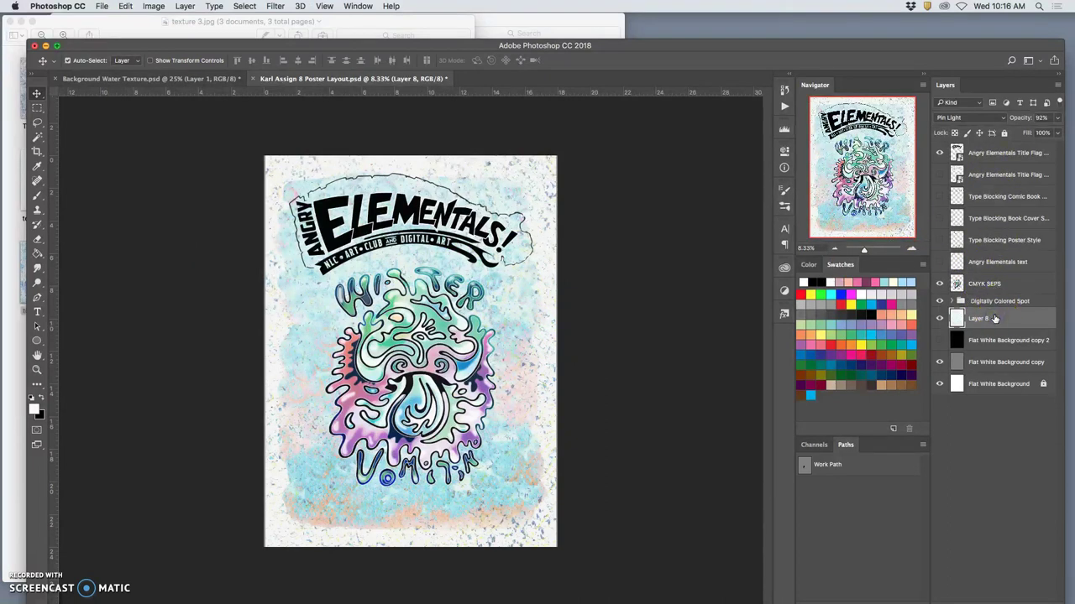
# - Stretch Layer 8's water texture vertically to about 104% height so it overfills the page
pyautogui.press('super+t')
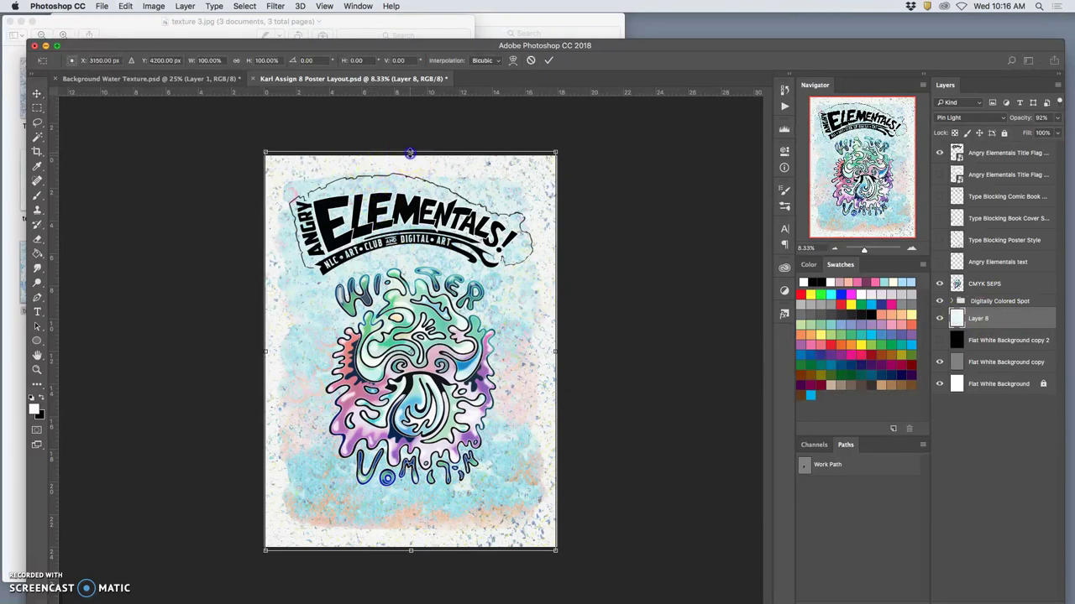
pyautogui.moveTo(409, 154); pyautogui.dragTo(410, 142)
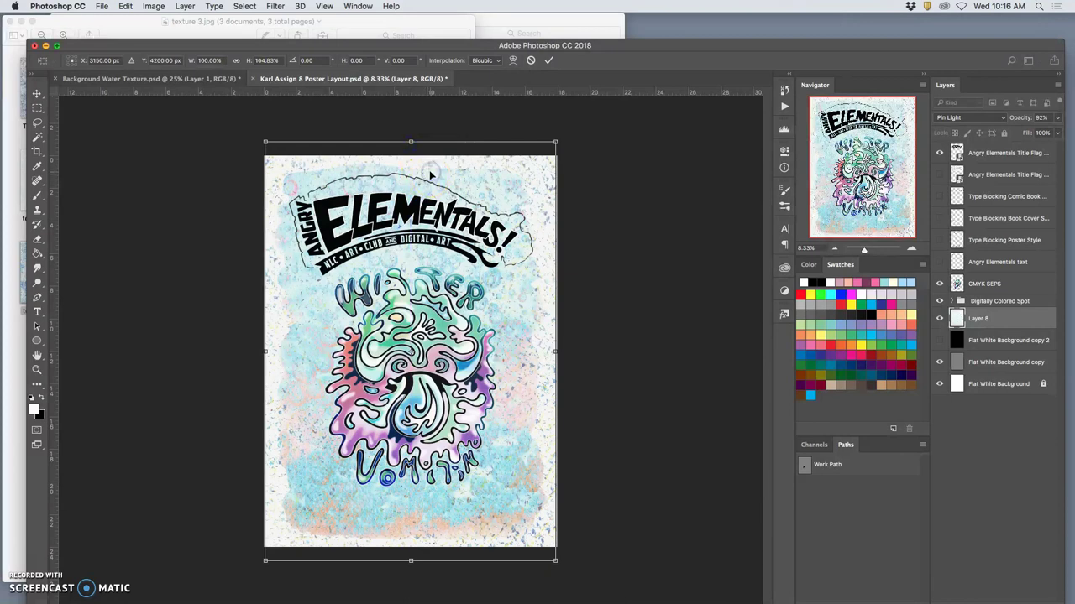
pyautogui.press('Return')
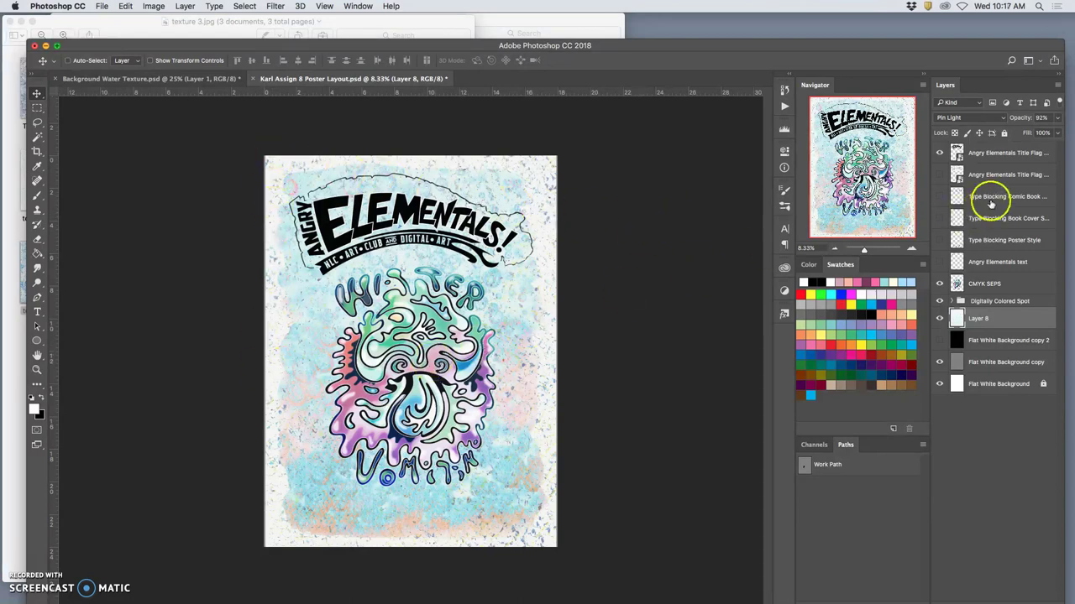
# - Draw a thin rectangular selection across the top edge of the poster page
pyautogui.click(1001, 154)
pyautogui.moveTo(876, 46); pyautogui.dragTo(877, 23)
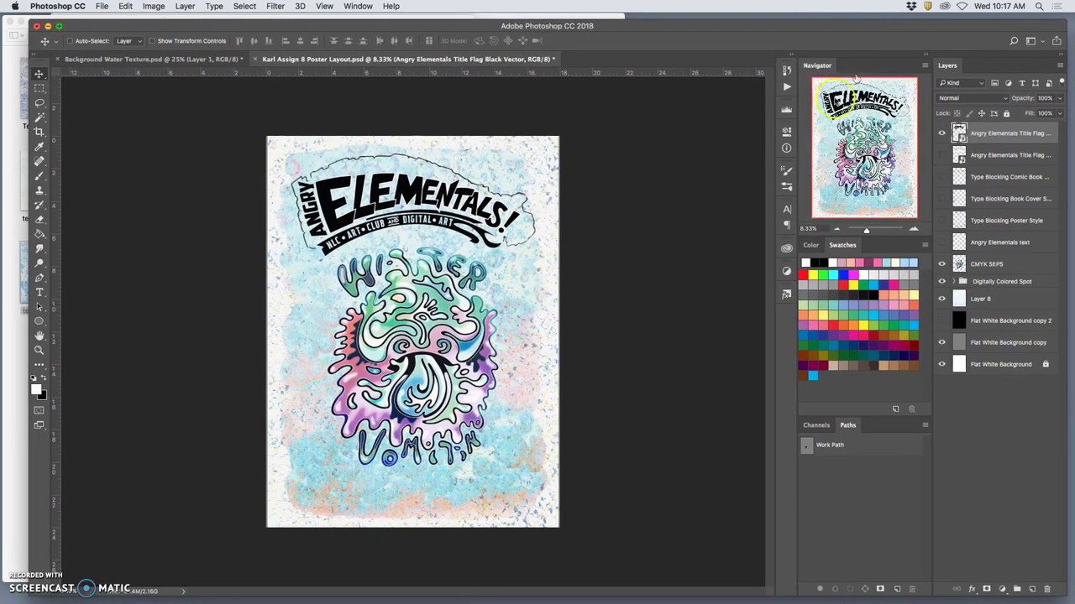
pyautogui.click(40, 88)
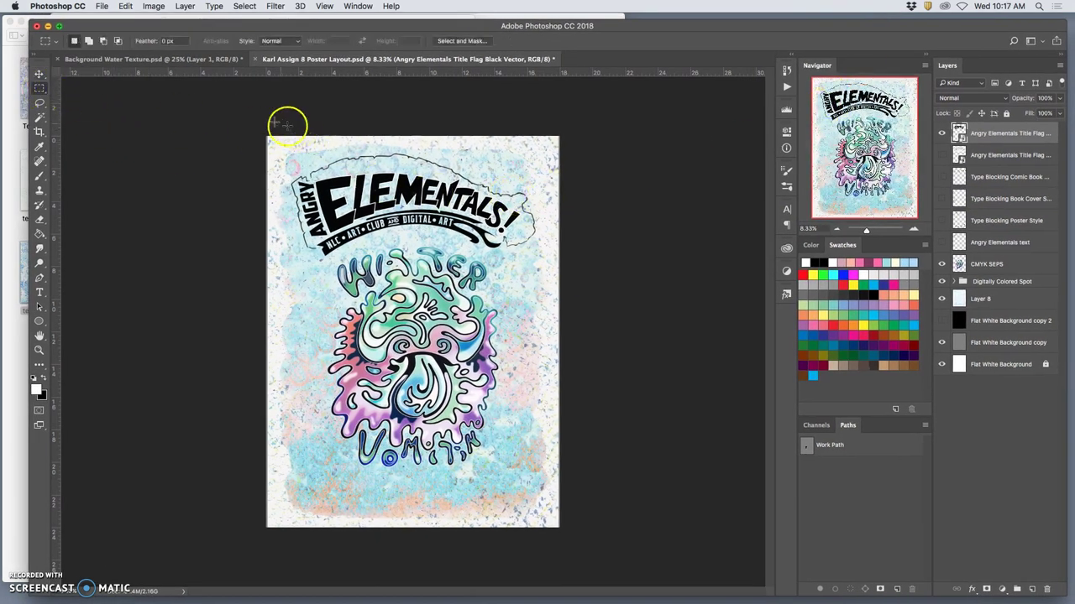
pyautogui.moveTo(267, 137); pyautogui.dragTo(556, 151)
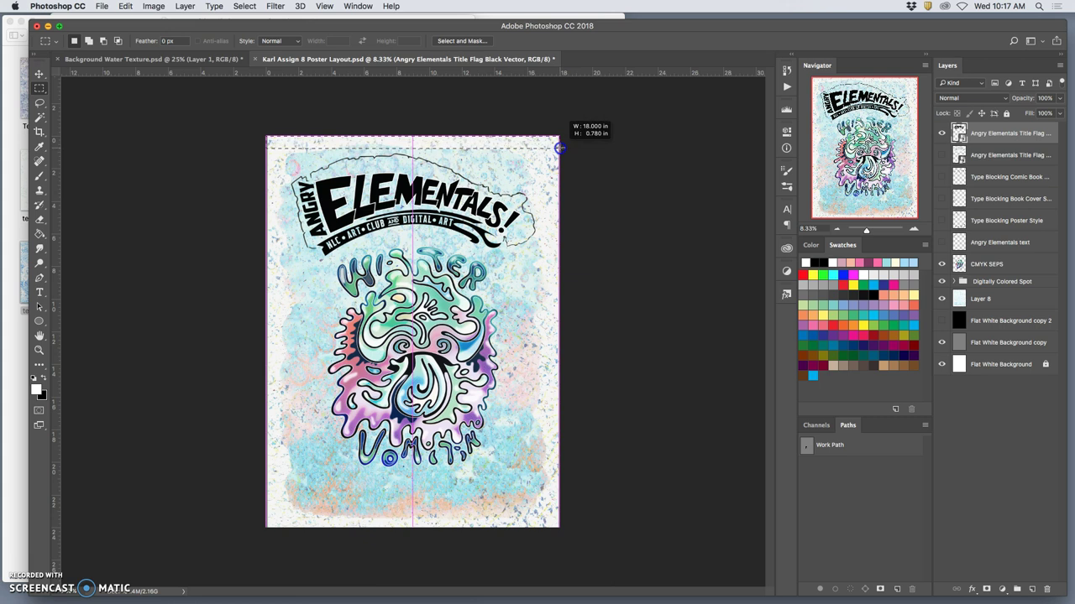
pyautogui.moveTo(559, 147); pyautogui.dragTo(559, 149)
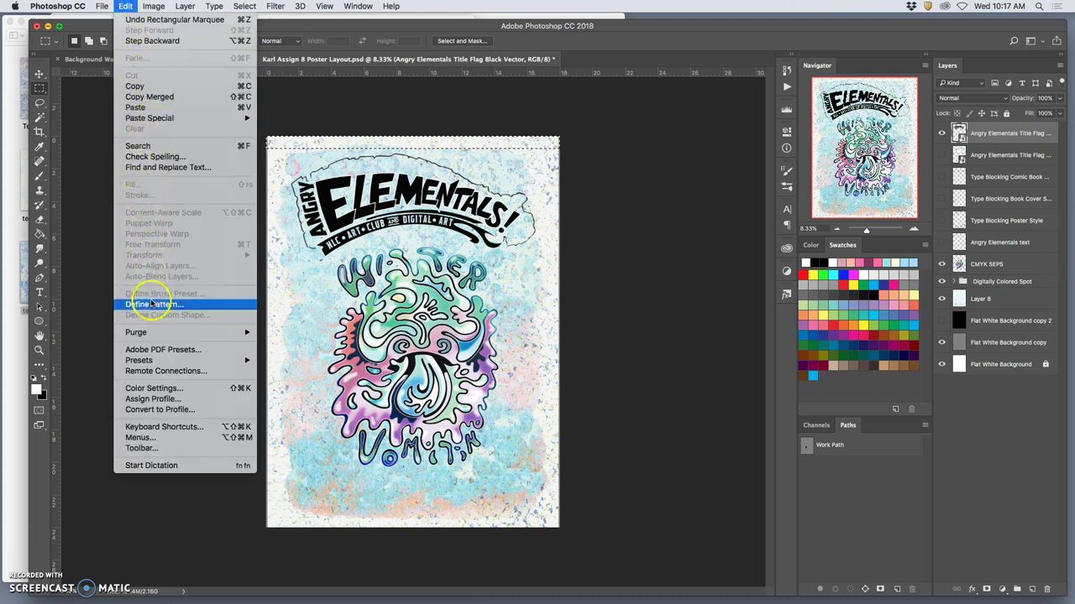
pyautogui.click(930, 113)
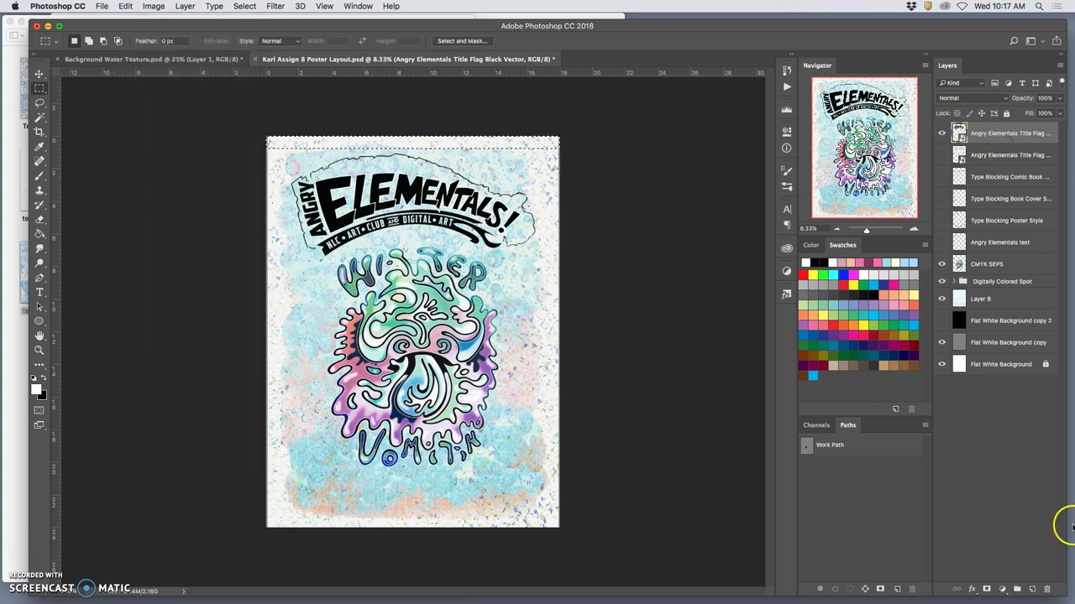
# - Fill the top strip selection with white on a new layer above the title flag
pyautogui.click(1032, 589)
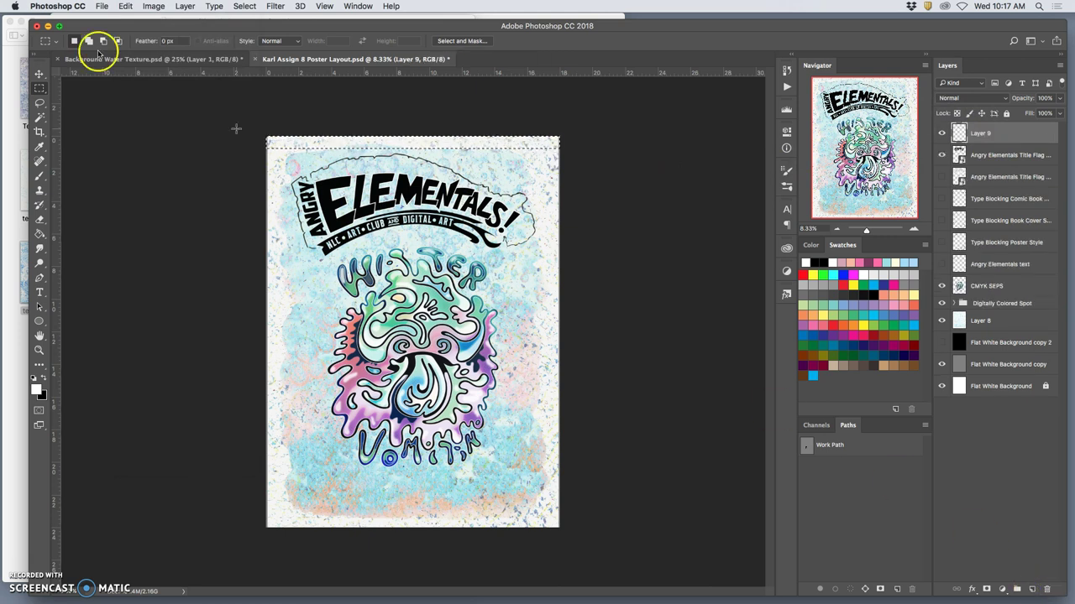
pyautogui.click(125, 5)
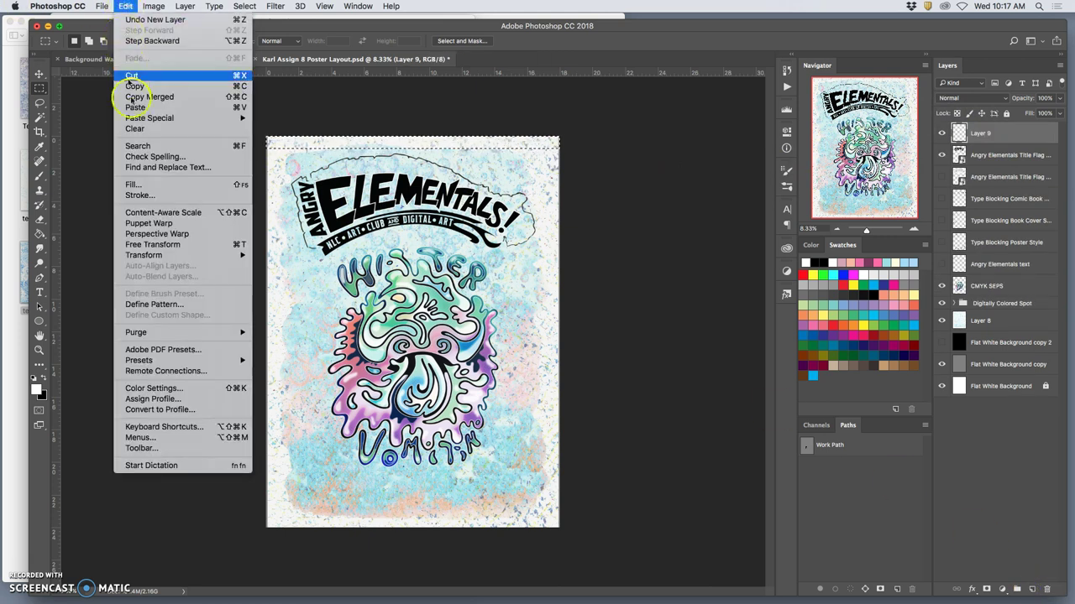
pyautogui.click(132, 184)
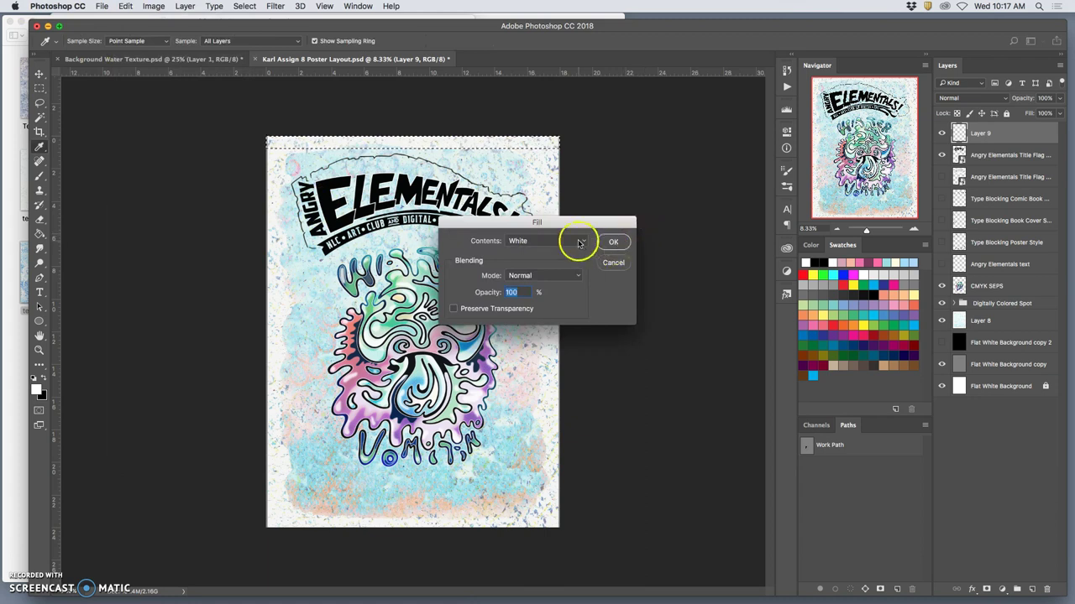
pyautogui.click(611, 243)
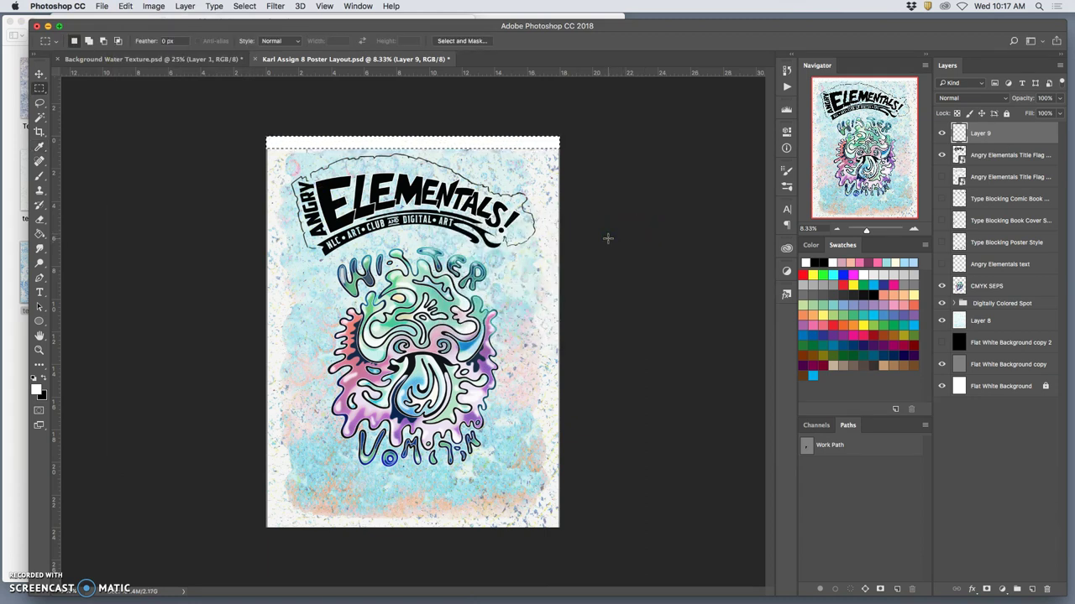
# - Copy the white strip to a new layer and move it to the poster's bottom edge
pyautogui.press('super+d')
pyautogui.press('alt+shift+super+n')
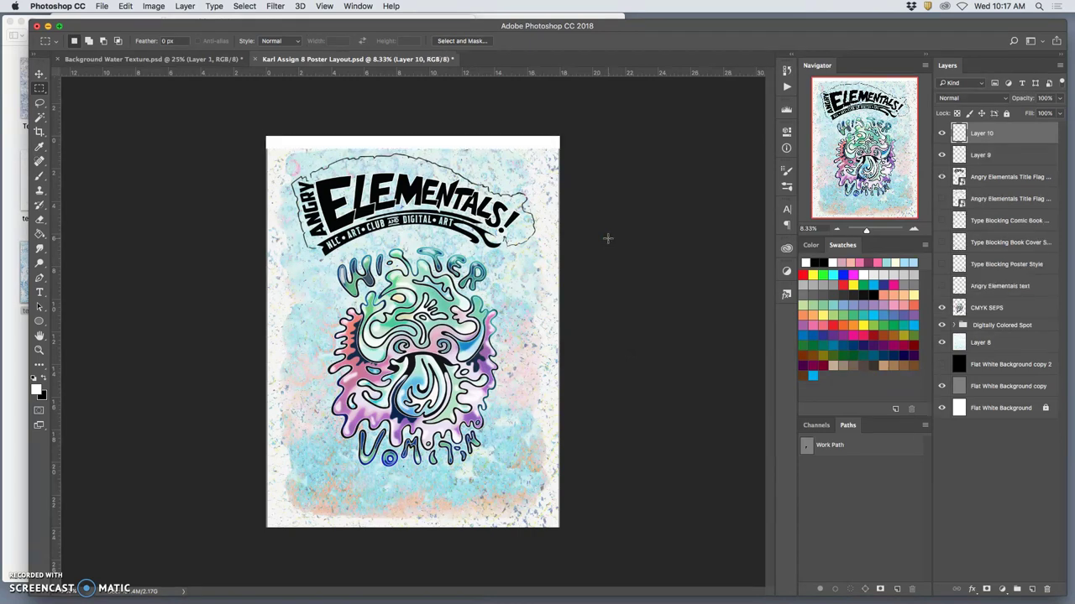
pyautogui.click(39, 74)
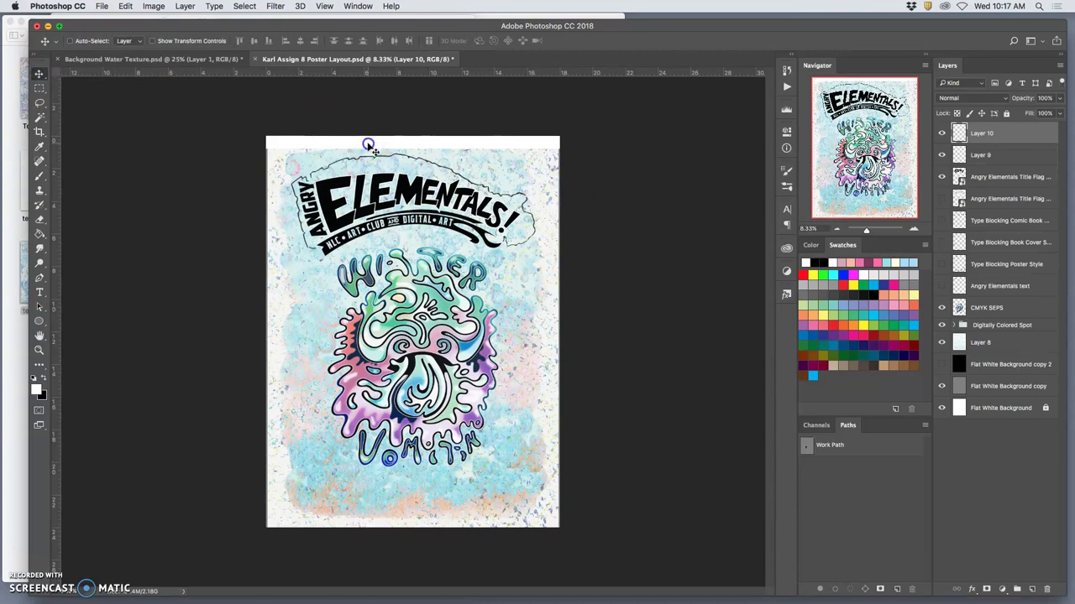
pyautogui.moveTo(368, 145); pyautogui.dragTo(394, 523)
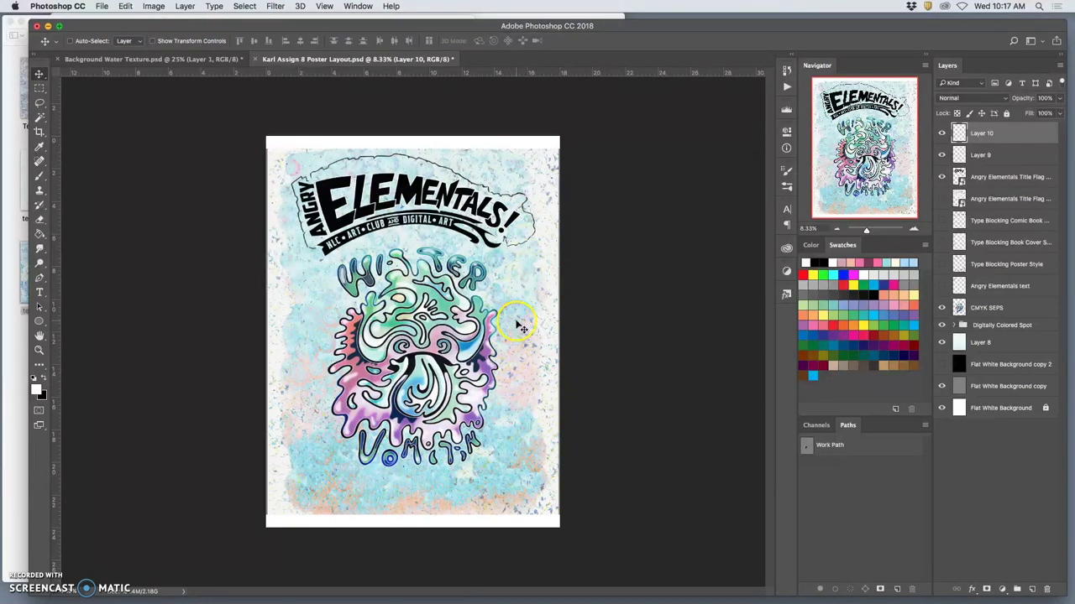
# - Duplicate the white strip, rotate it vertical and stretch it along the poster's full right edge
pyautogui.hotkey('alt', 'Down')
pyautogui.press('Up')
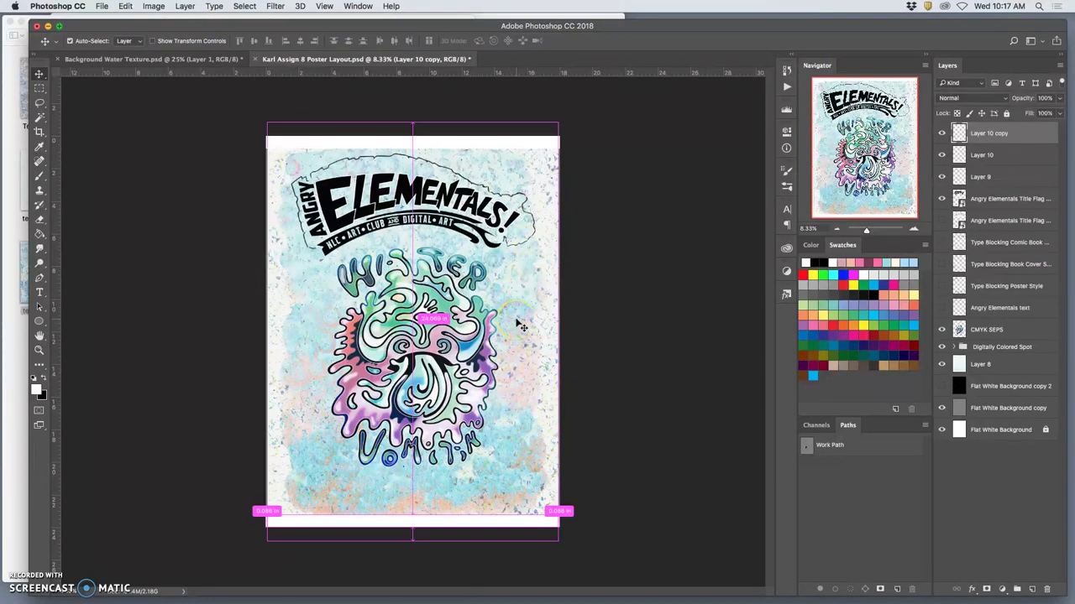
pyautogui.press('super+t')
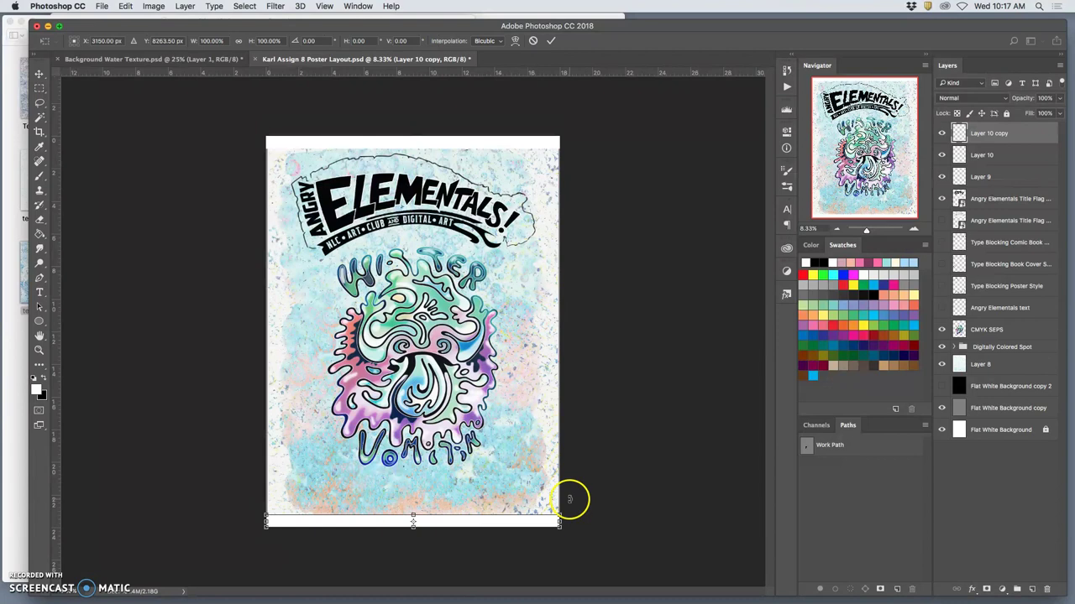
pyautogui.moveTo(551, 487); pyautogui.dragTo(422, 420)
pyautogui.moveTo(418, 468); pyautogui.dragTo(555, 233)
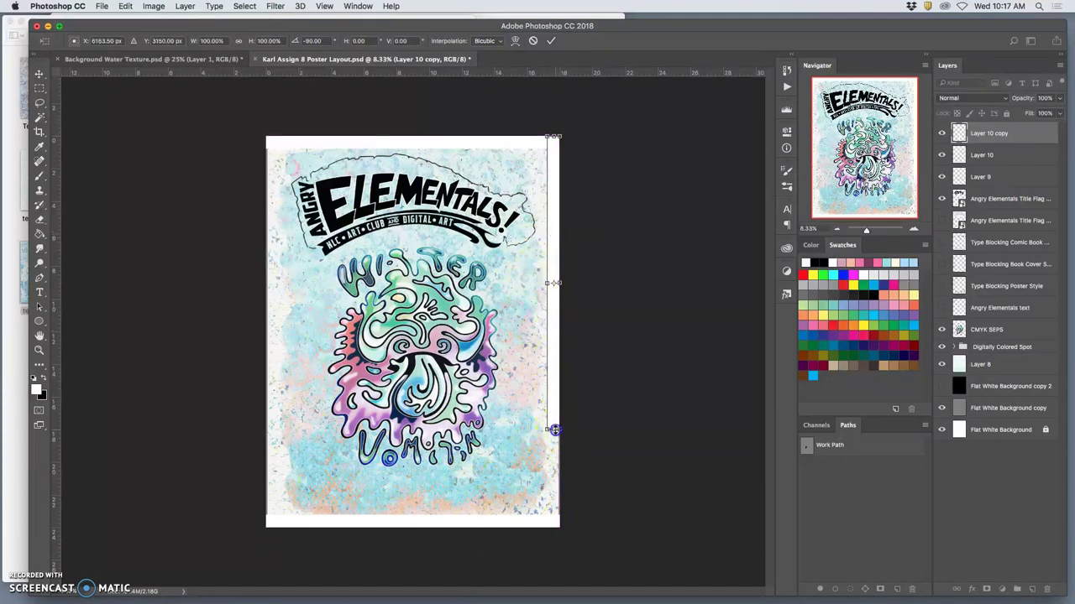
pyautogui.moveTo(554, 430); pyautogui.dragTo(554, 527)
pyautogui.click(618, 510)
pyautogui.press('Return')
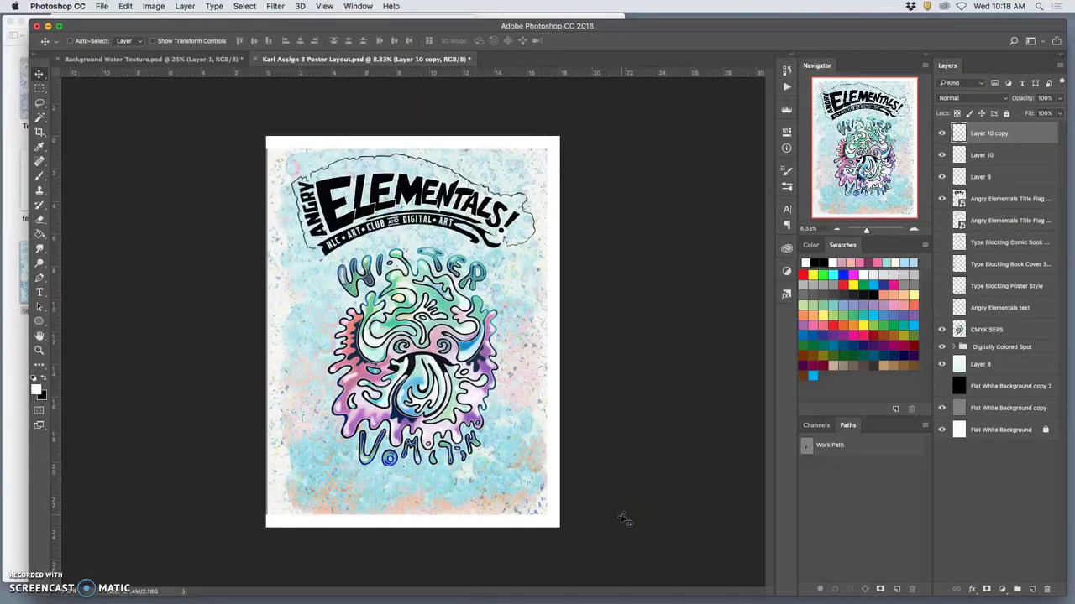
# - Duplicate the right-edge strip and move the copy to the poster's left edge
pyautogui.press('super+j')
pyautogui.click(541, 357)
pyautogui.moveTo(559, 351); pyautogui.dragTo(274, 347)
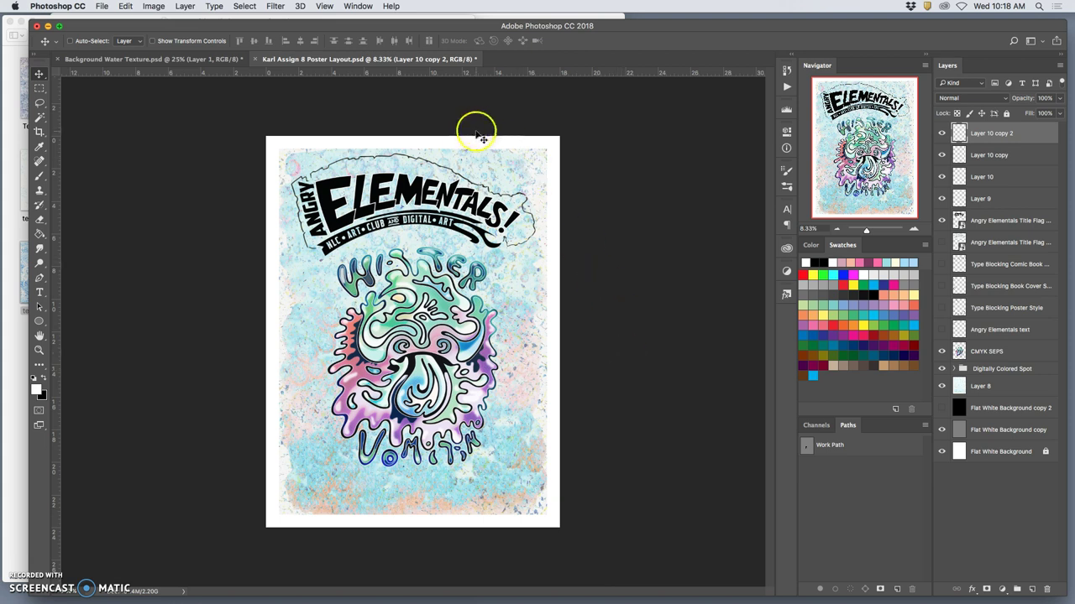
# - Merge Layer 9 through Layer 10 copy 2 into one layer named White Border and lock it
pyautogui.press('super+equal')
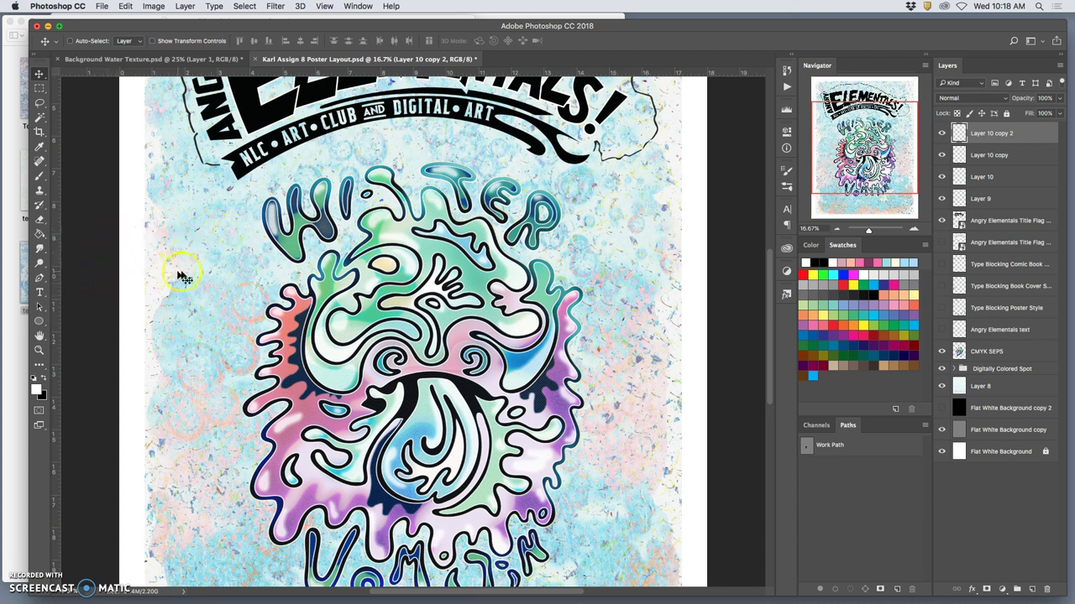
pyautogui.press('super+minus')
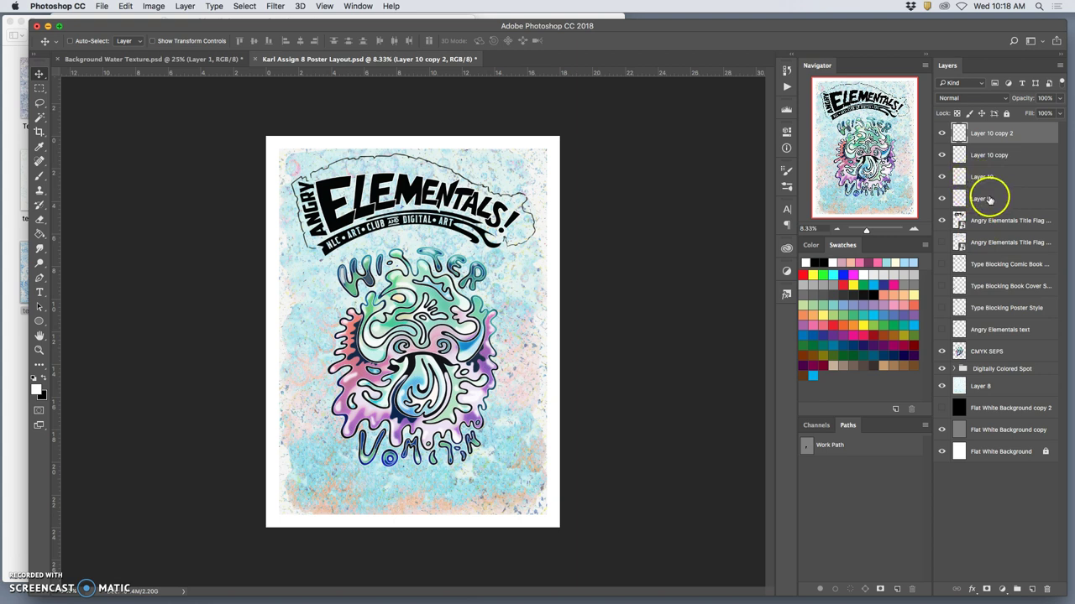
pyautogui.keyDown('shift'); pyautogui.click(989, 199); pyautogui.keyUp('shift')
pyautogui.press('super+e')
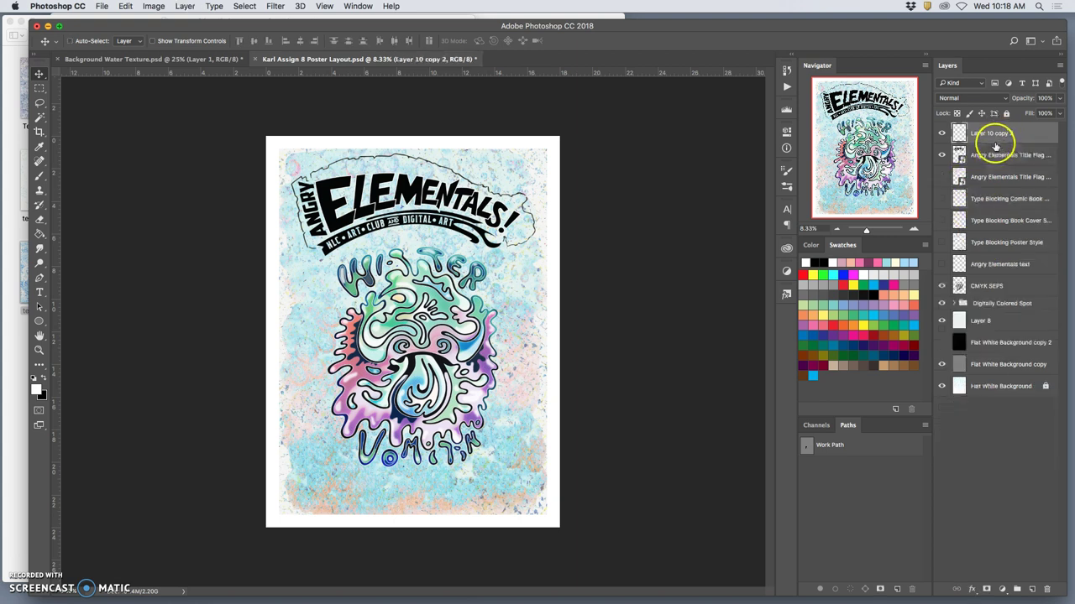
pyautogui.click(991, 136)
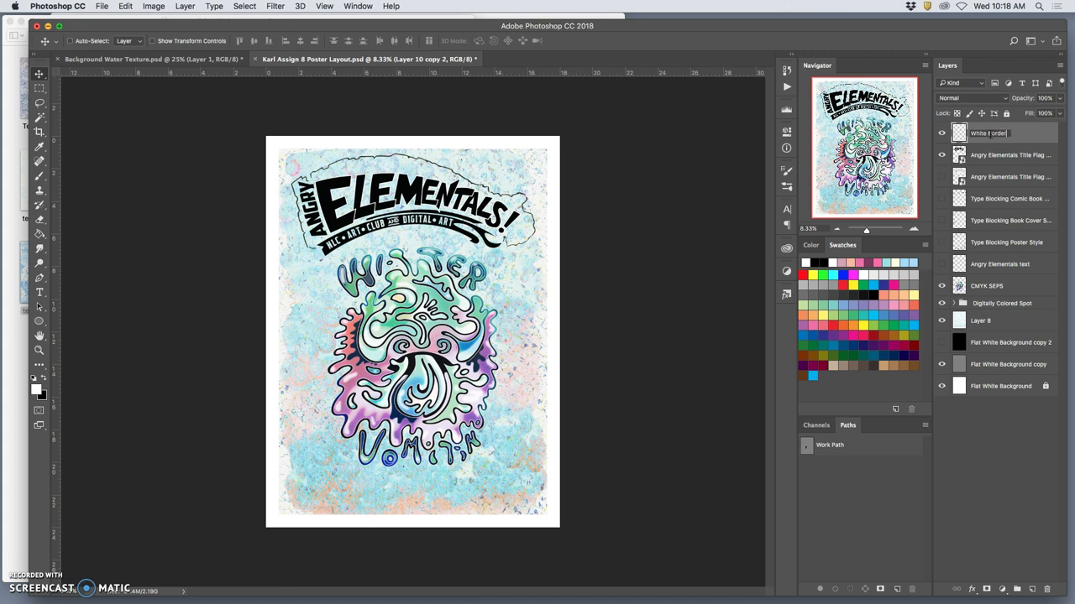
pyautogui.press('Return')
pyautogui.click(959, 133)
pyautogui.click(1006, 114)
# - Toggle the White Border on and off to compare, then select both Angry Elementals Title Flag layers
pyautogui.click(943, 132)
pyautogui.click(943, 133)
pyautogui.click(943, 133)
pyautogui.click(942, 133)
pyautogui.click(943, 133)
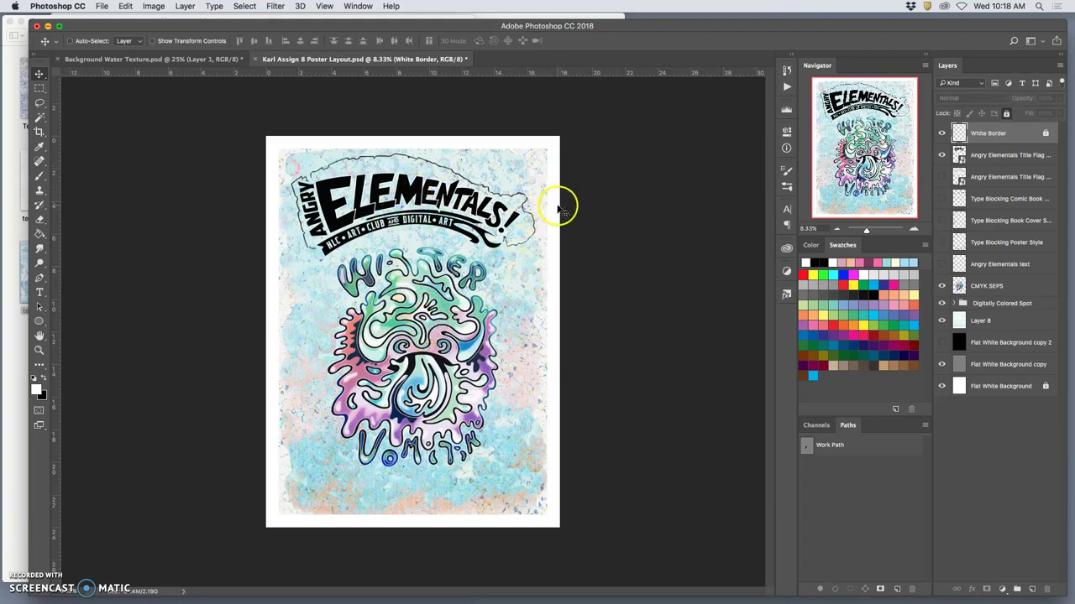
pyautogui.click(979, 156)
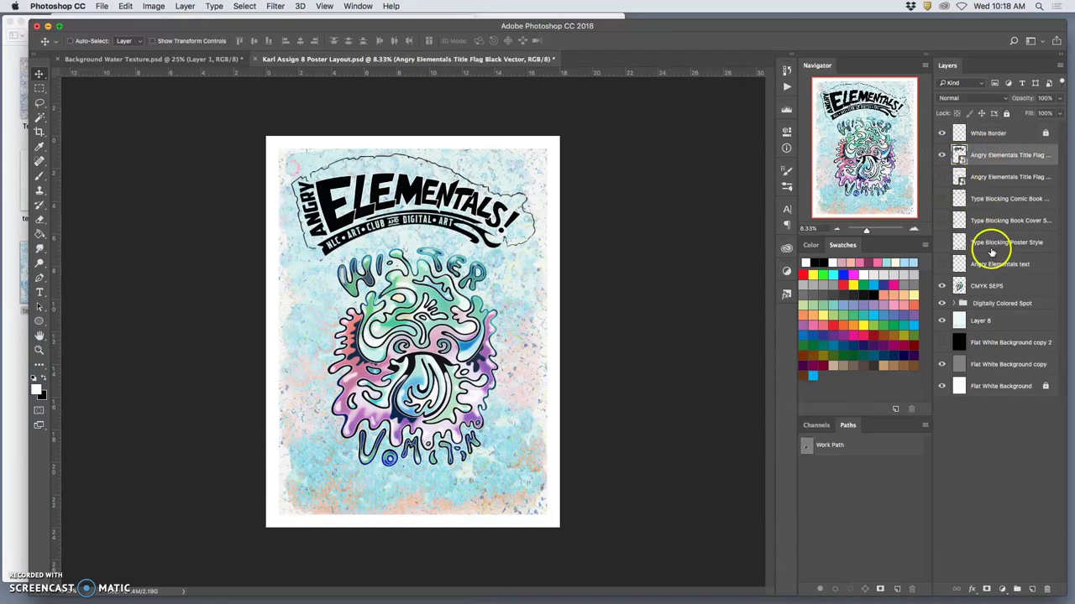
pyautogui.keyDown('shift'); pyautogui.click(986, 179); pyautogui.keyUp('shift')
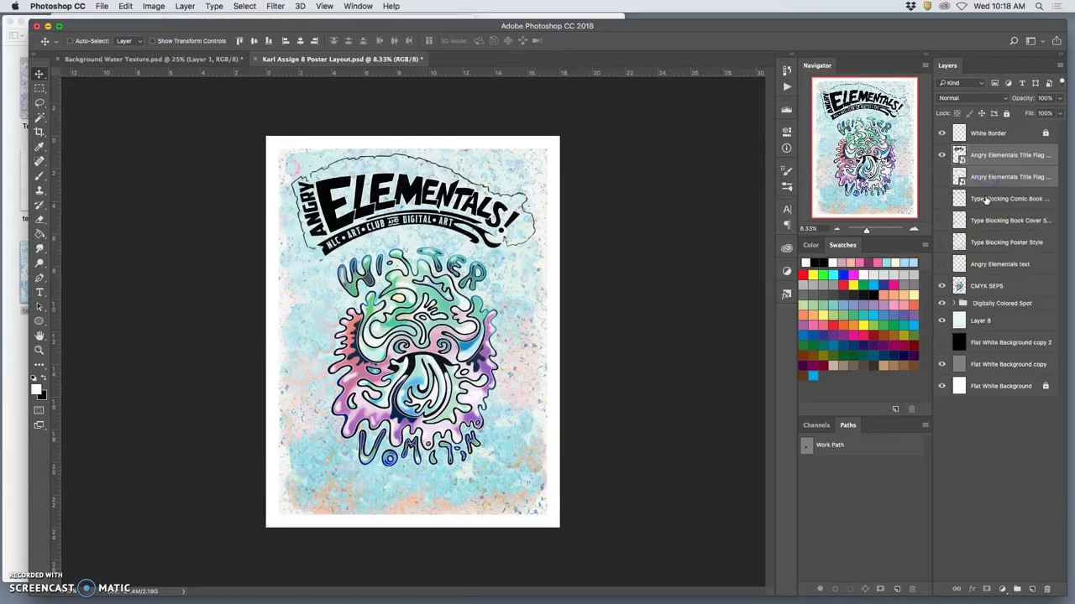
# - Drag the title flag, Angry Elementals text, CMYK SEPS and Digitally Colored Spot layers into Background Water Texture
pyautogui.keyDown('shift'); pyautogui.click(988, 265); pyautogui.keyUp('shift')
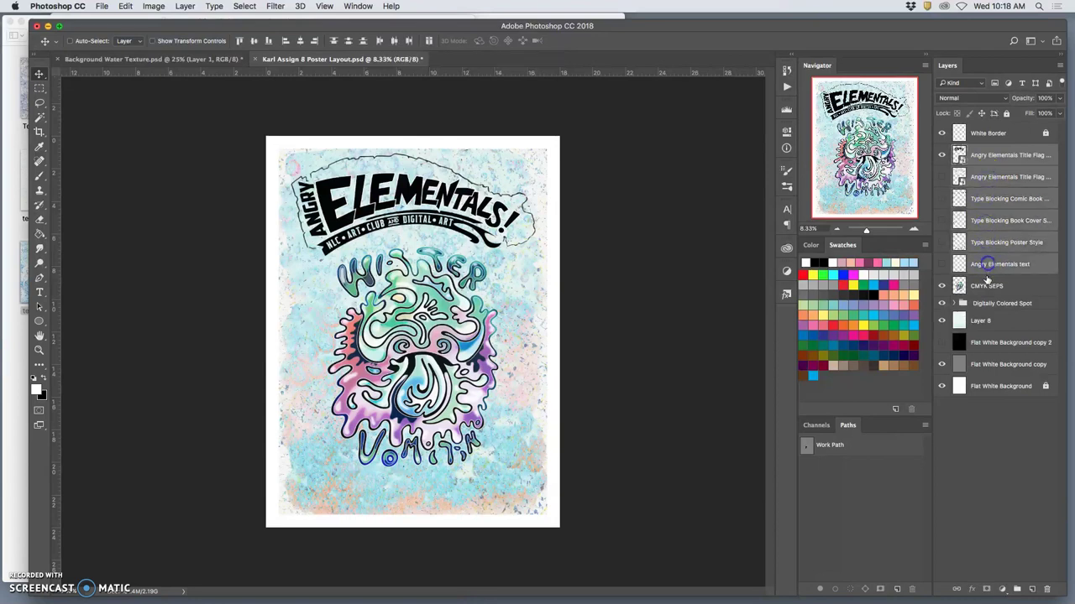
pyautogui.keyDown('shift'); pyautogui.click(987, 286); pyautogui.keyUp('shift')
pyautogui.keyDown('shift'); pyautogui.click(986, 303); pyautogui.keyUp('shift')
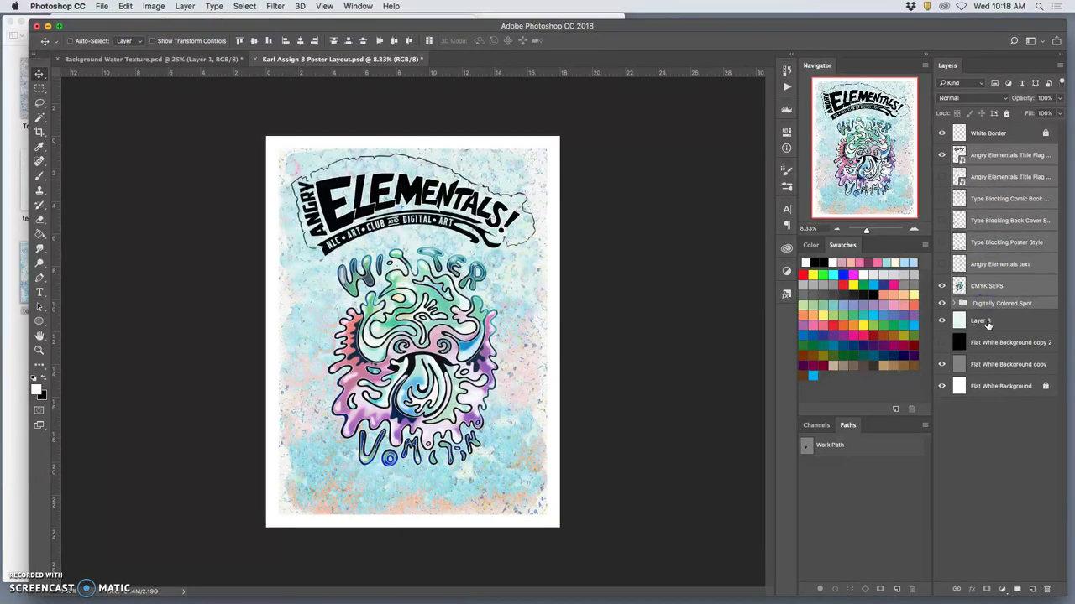
pyautogui.moveTo(1005, 325); pyautogui.dragTo(403, 237)
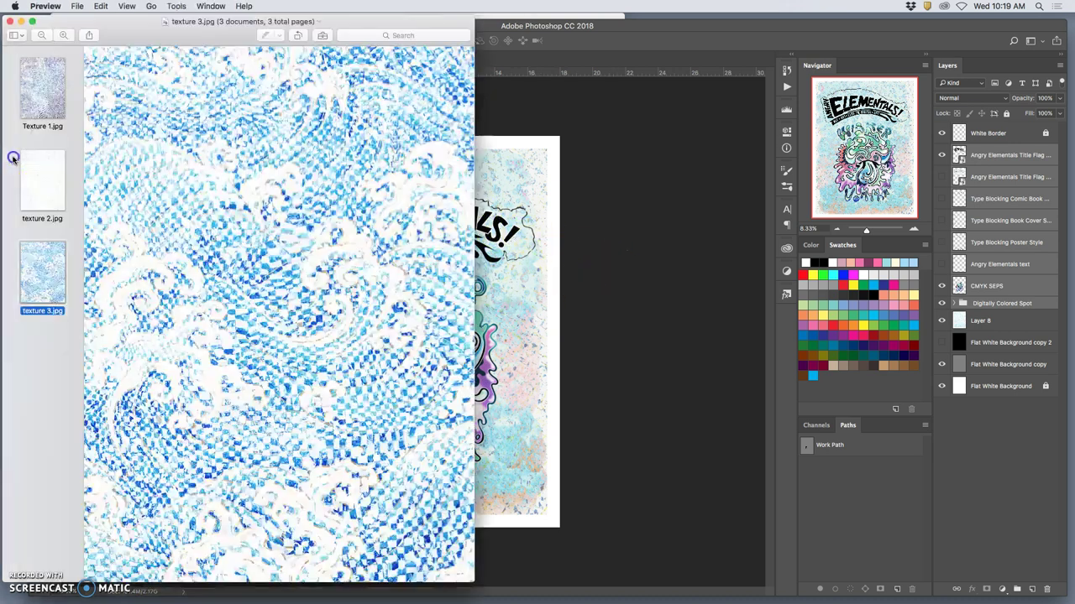
# - Close the texture preview and place Elementals.png from Assignment #8 onto the poster, enlarged over the flag
pyautogui.click(15, 164)
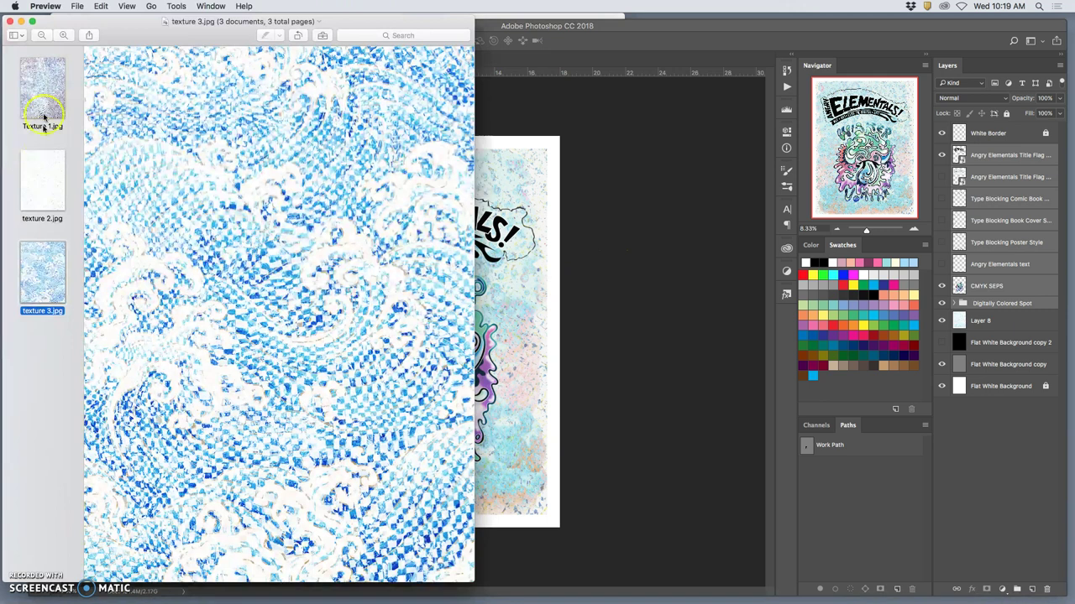
pyautogui.click(8, 21)
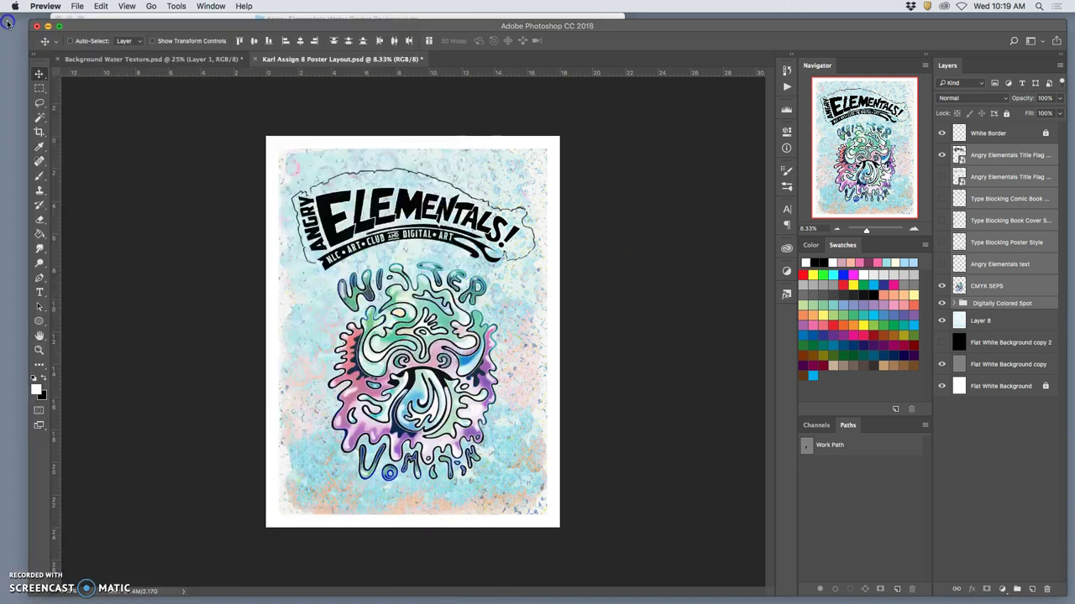
pyautogui.click(353, 19)
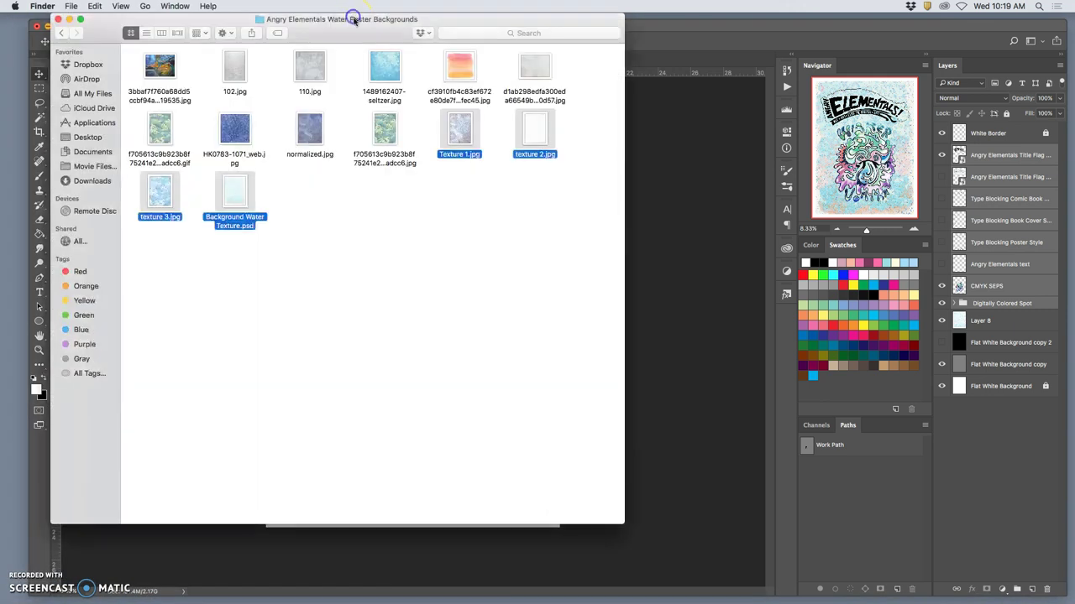
pyautogui.click(62, 34)
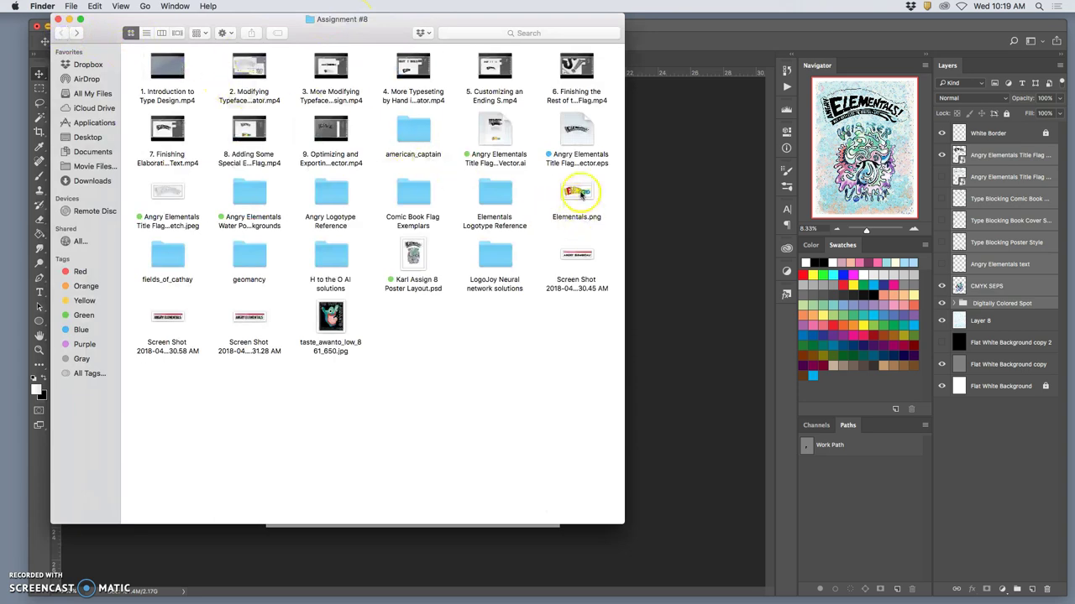
pyautogui.moveTo(497, 19); pyautogui.dragTo(219, 25)
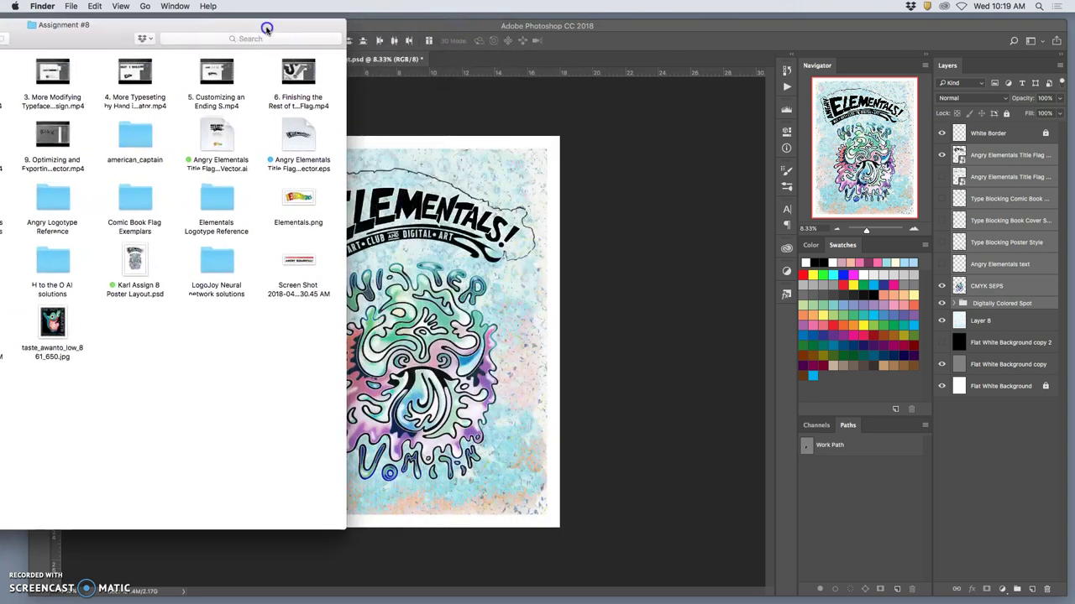
pyautogui.moveTo(313, 192); pyautogui.dragTo(399, 217)
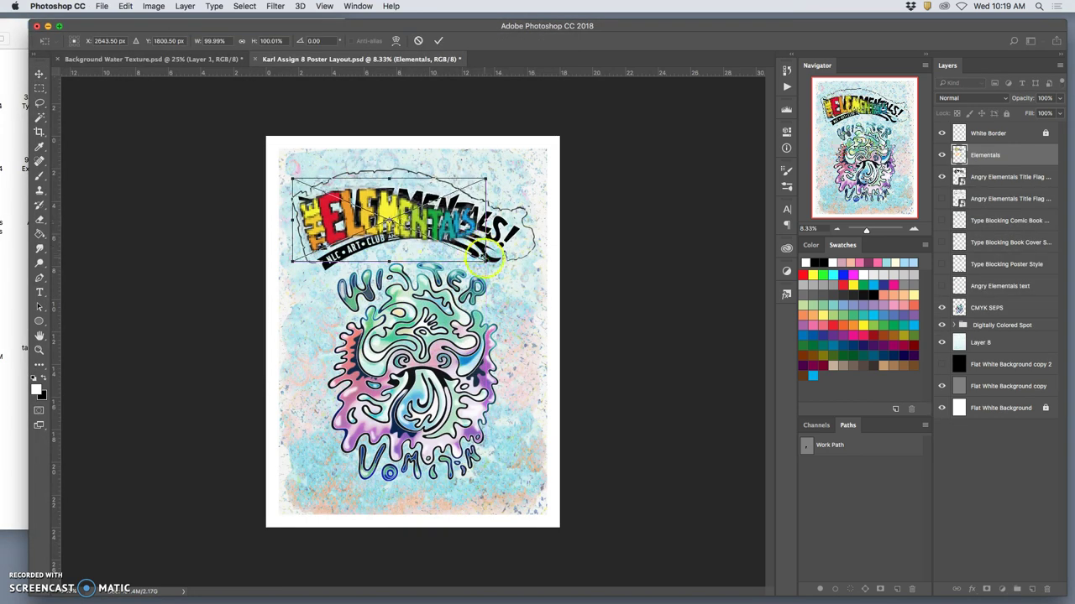
pyautogui.moveTo(484, 260)
pyautogui.mouseDown()
pyautogui.moveTo(564, 262)
pyautogui.moveTo(540, 282)
pyautogui.moveTo(499, 257)
pyautogui.mouseUp()
# - Commit the placed Elementals title and toggle the flag and rainbow layers to compare them
pyautogui.press('Return')
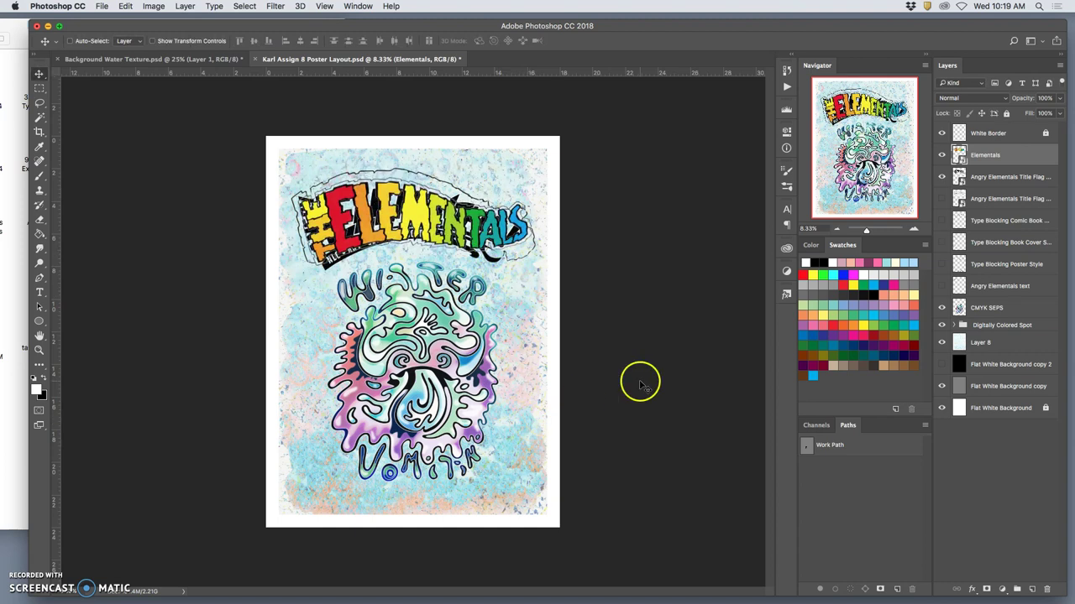
pyautogui.click(942, 176)
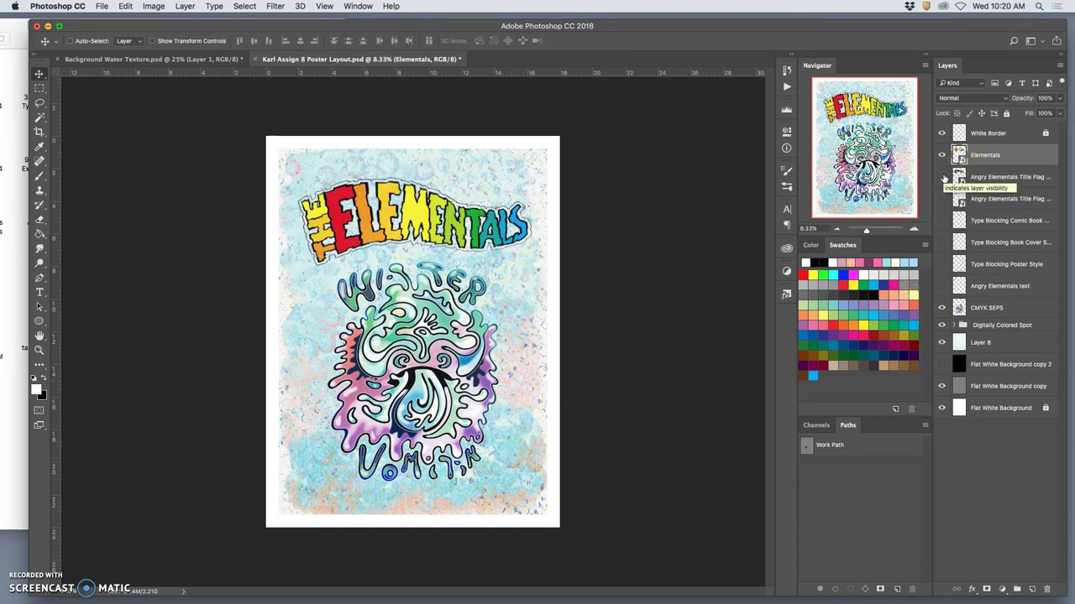
pyautogui.click(942, 177)
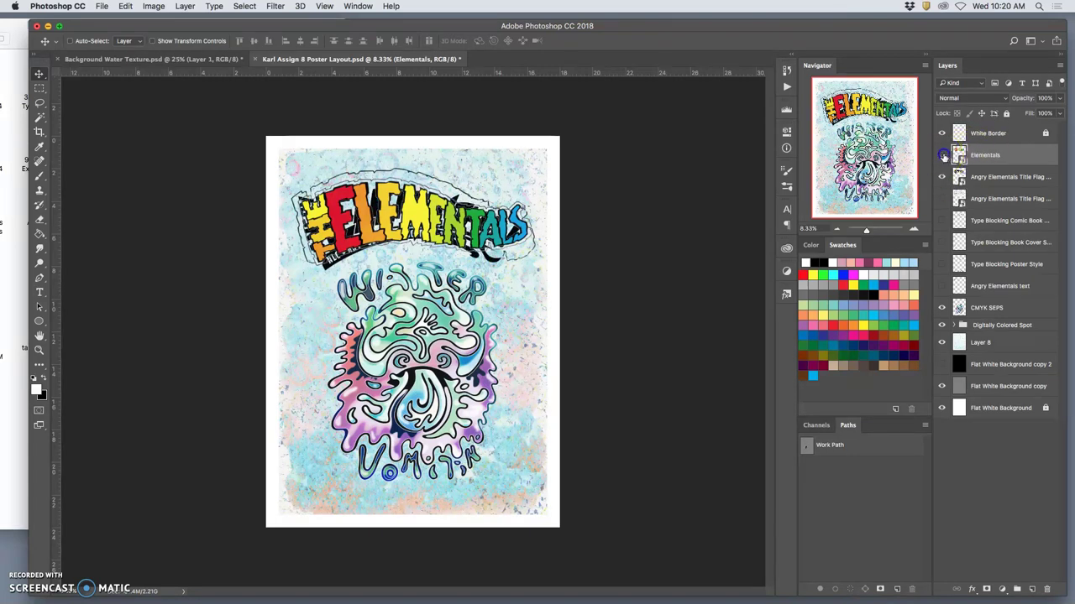
pyautogui.click(941, 155)
pyautogui.click(942, 156)
# - Zoom in on the title, hide the coloured Elementals layer and save the poster with Cmd+S
pyautogui.click(349, 229)
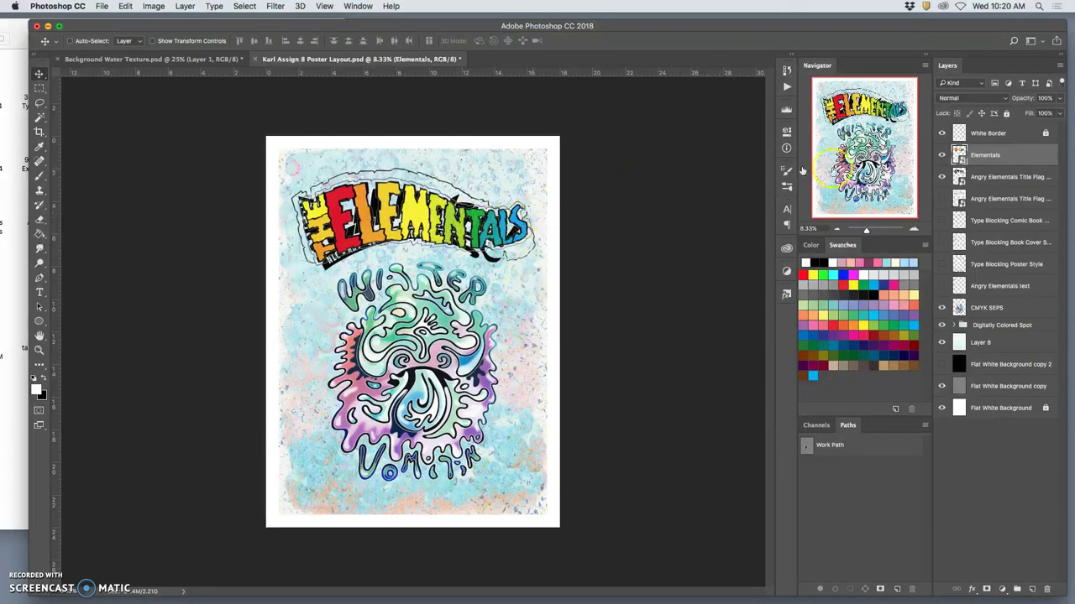
pyautogui.press('super+0')
pyautogui.press('super+equal')
pyautogui.press('super+equal')
pyautogui.press('super+equal')
pyautogui.press('super+equal')
pyautogui.press('super+equal')
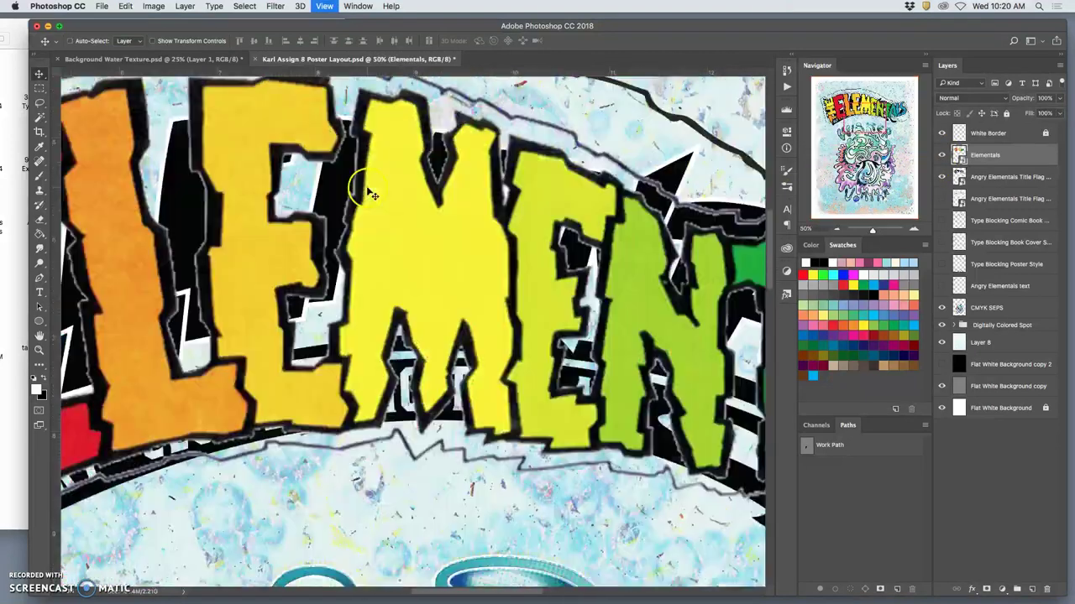
pyautogui.scroll(-2, 368, 193)
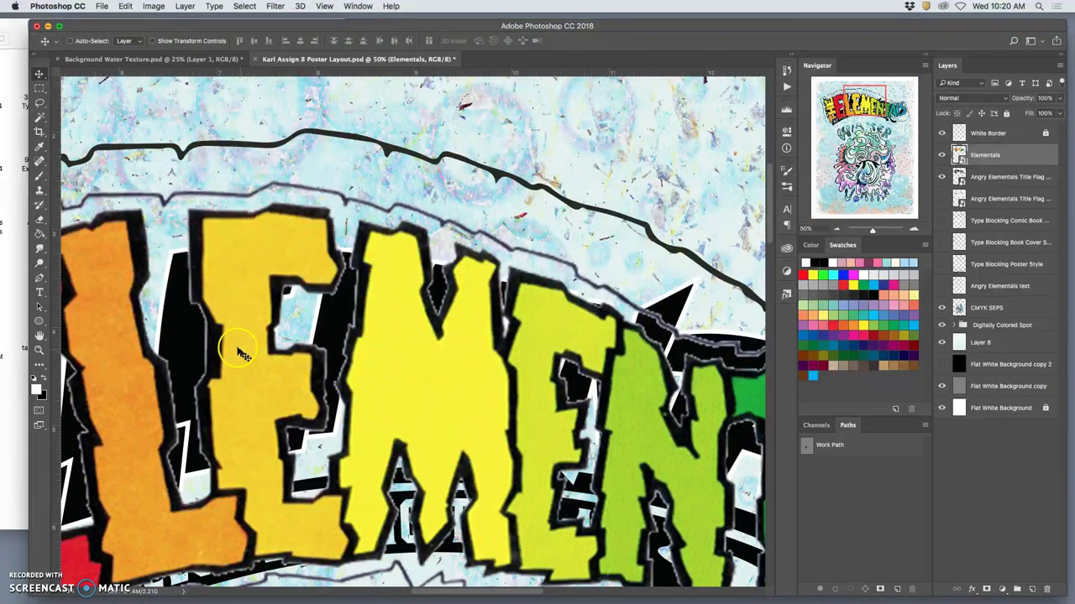
pyautogui.click(145, 384)
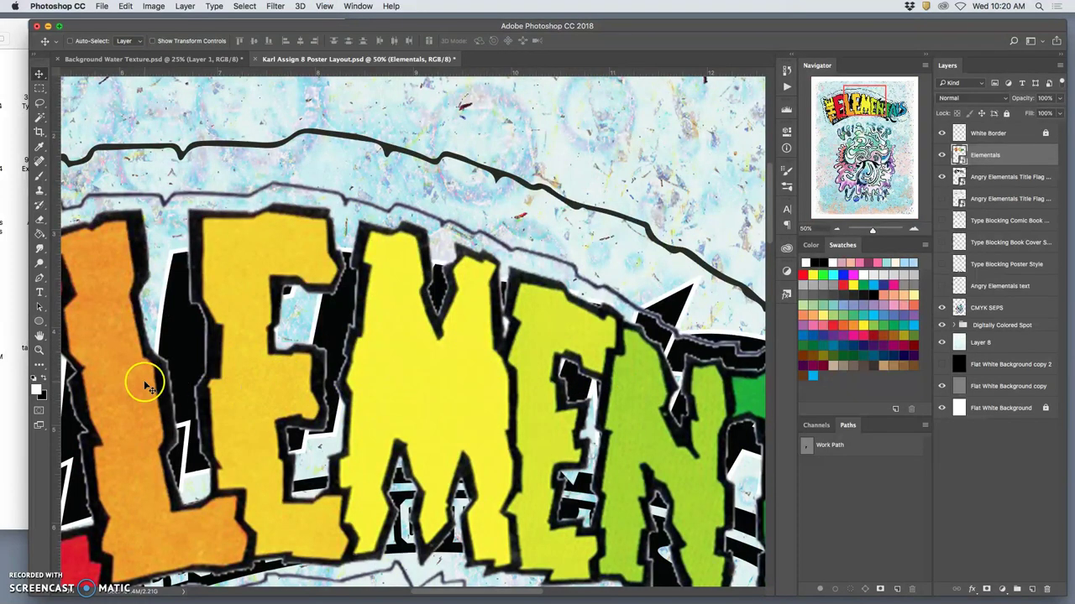
pyautogui.click(942, 154)
pyautogui.scroll(-5, 576, 338)
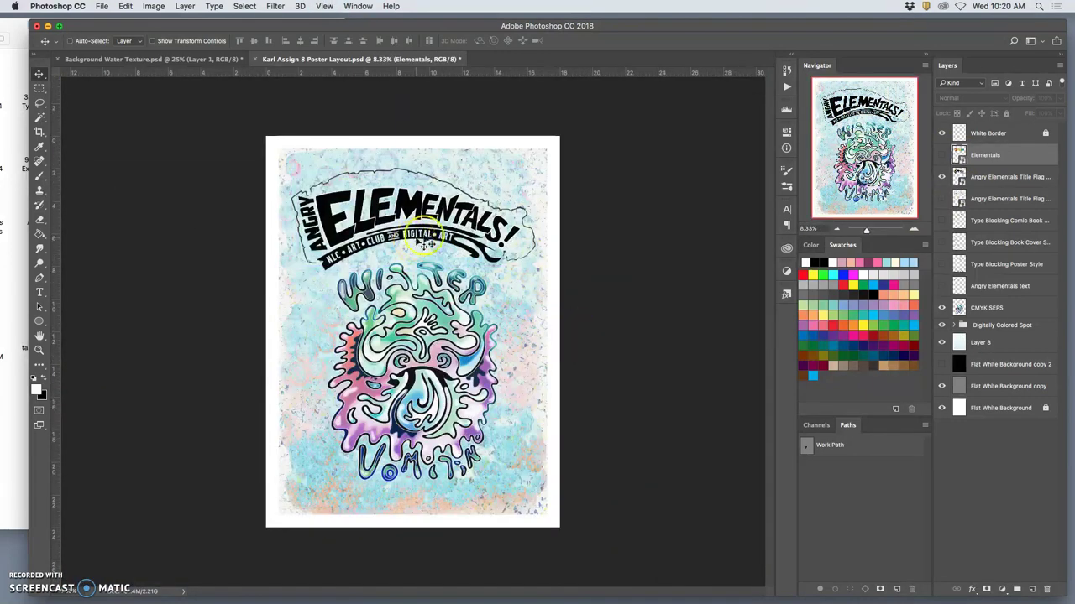
pyautogui.press('super+s')
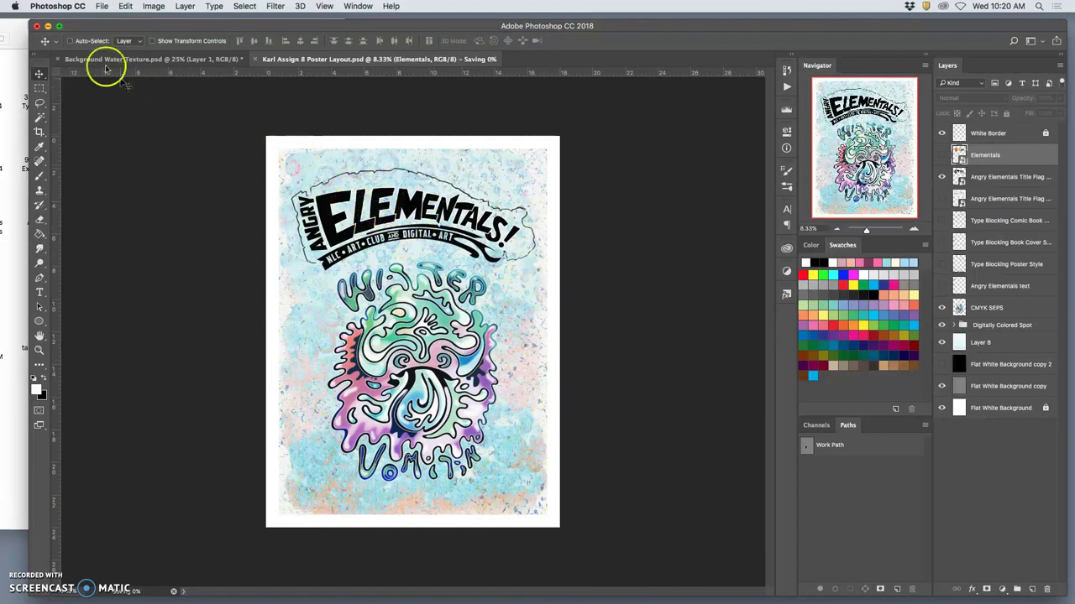
# - Open Angry Elementals Title Flag Black Vector.eps from Assignment #8 with Adobe Illustrator CC 2018
pyautogui.click(20, 37)
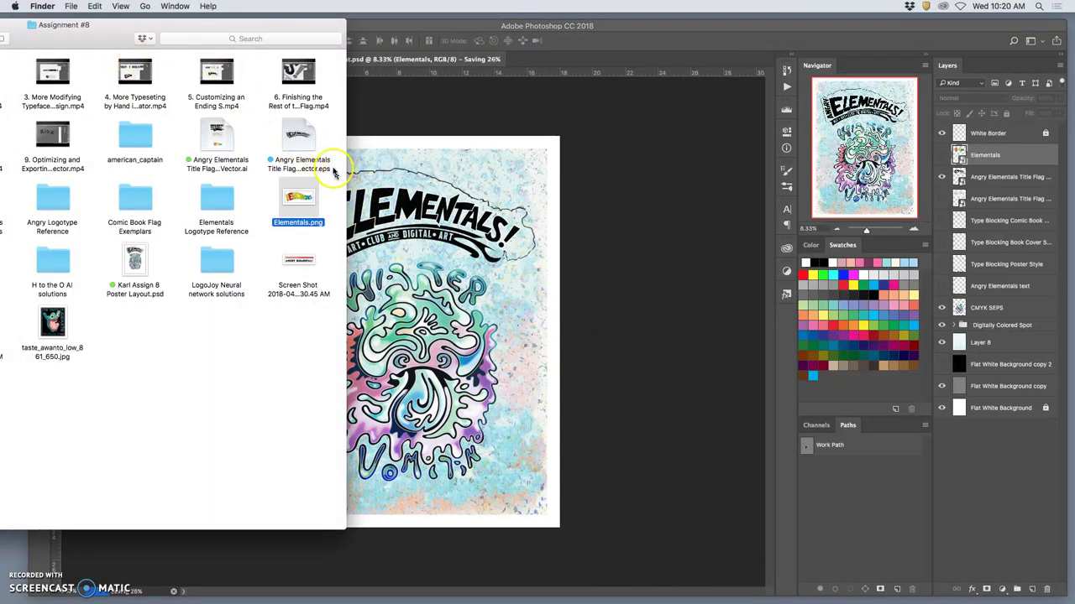
pyautogui.click(300, 136)
pyautogui.rightClick(300, 136)
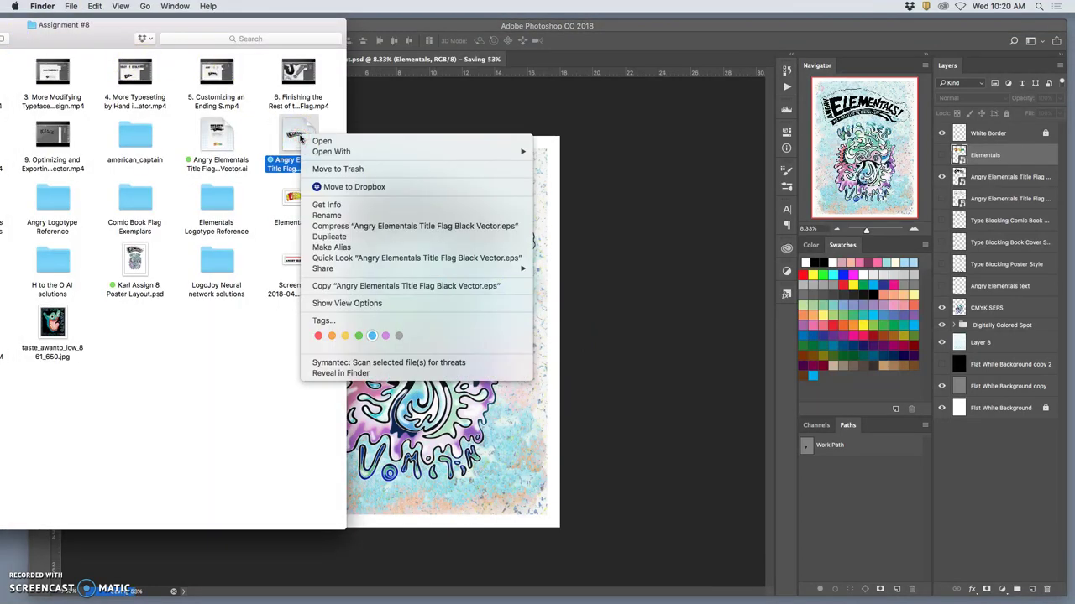
pyautogui.moveTo(317, 153)
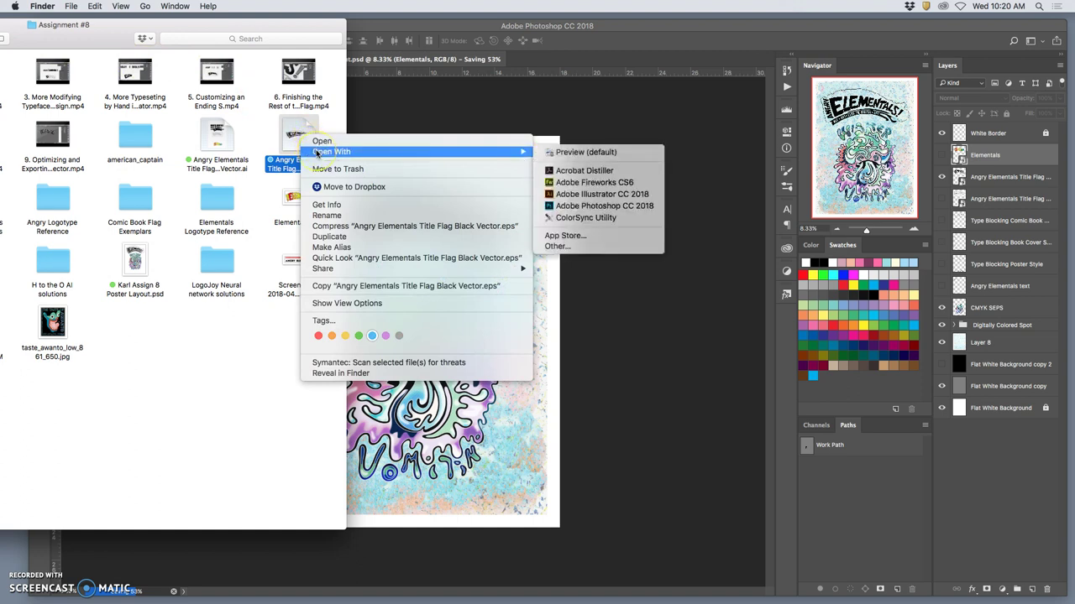
pyautogui.click(588, 195)
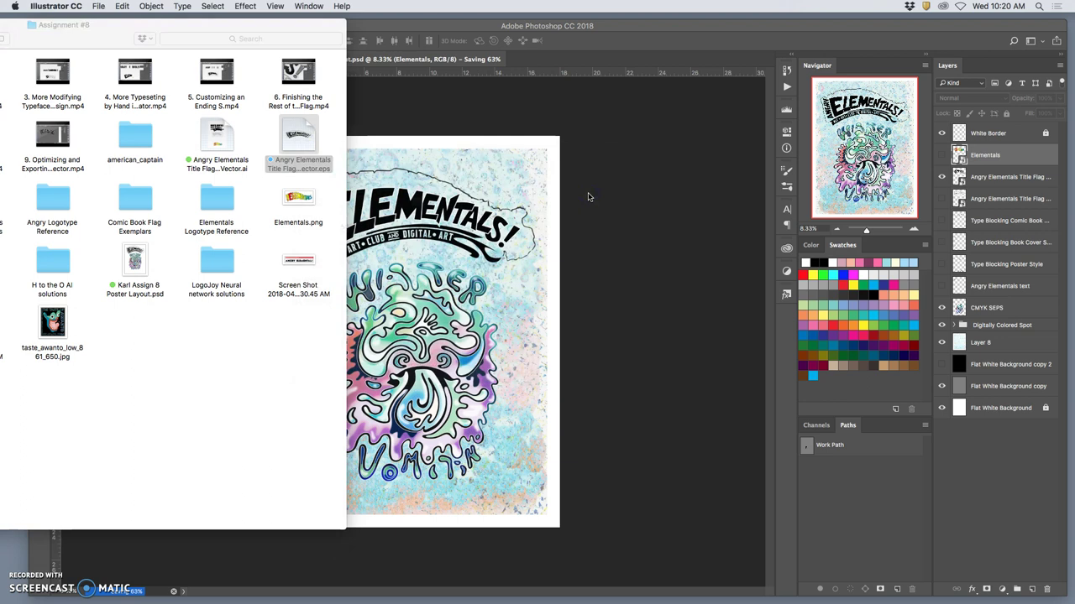
pyautogui.click(587, 197)
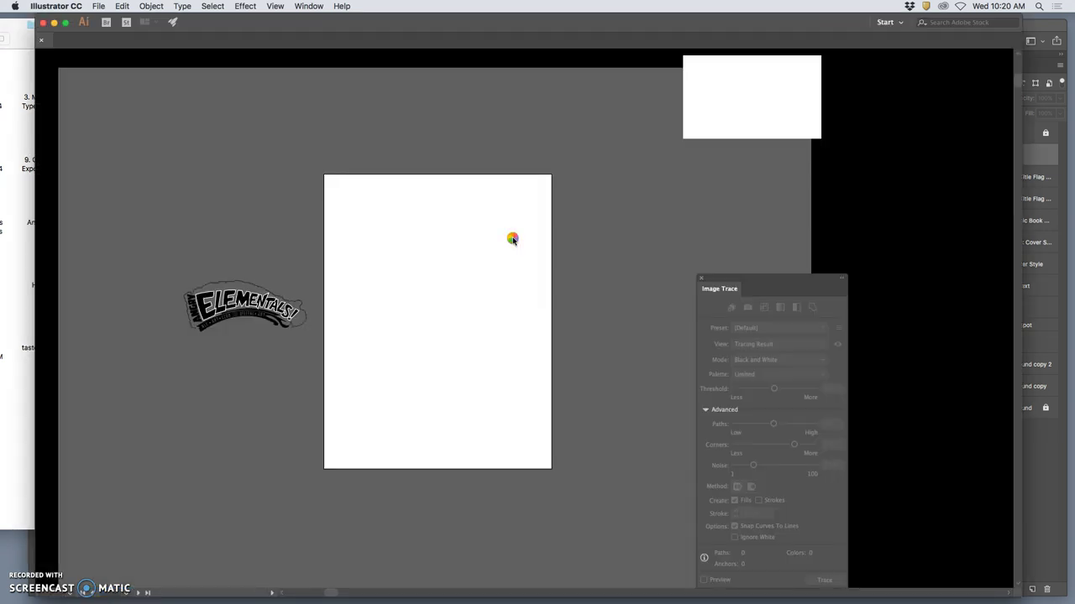
# - Show and unlock Layer 2, then move its rainbow THE ELEMENTALS art beneath the black title flag
pyautogui.click(468, 244)
pyautogui.click(335, 314)
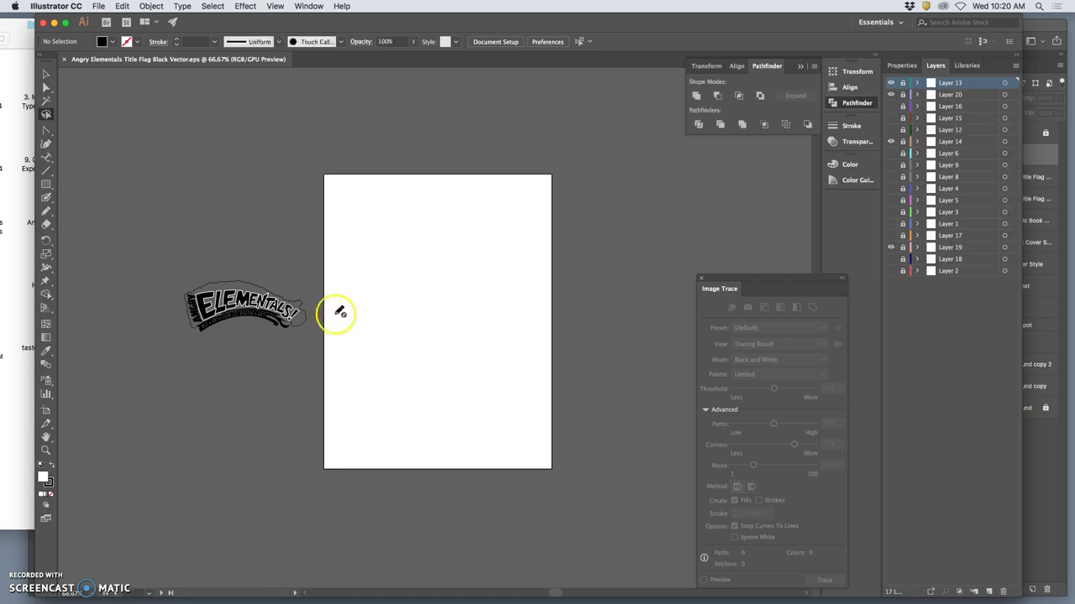
pyautogui.click(890, 270)
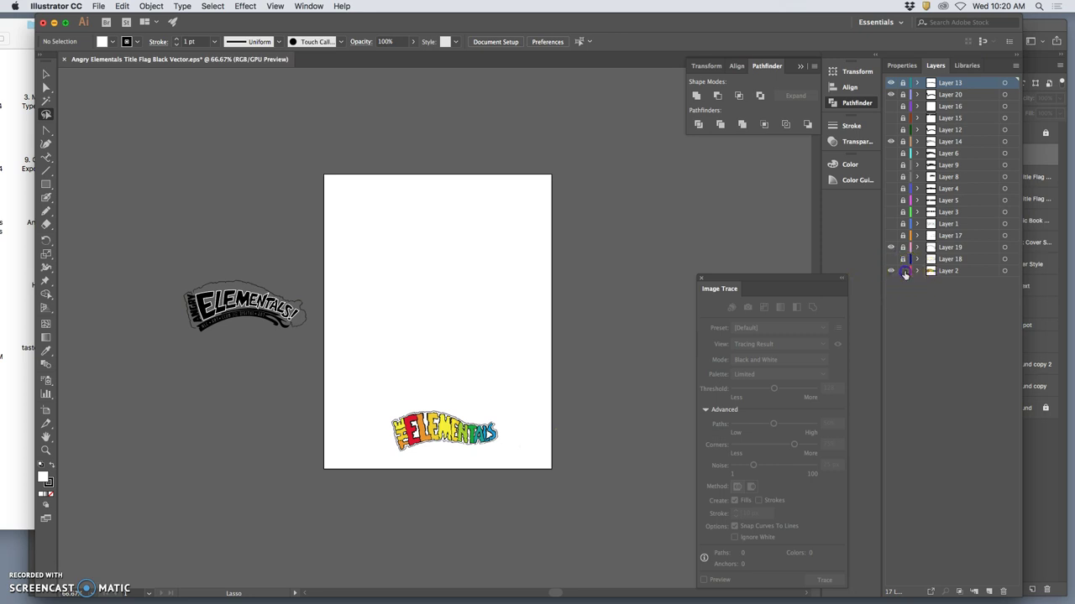
pyautogui.click(903, 272)
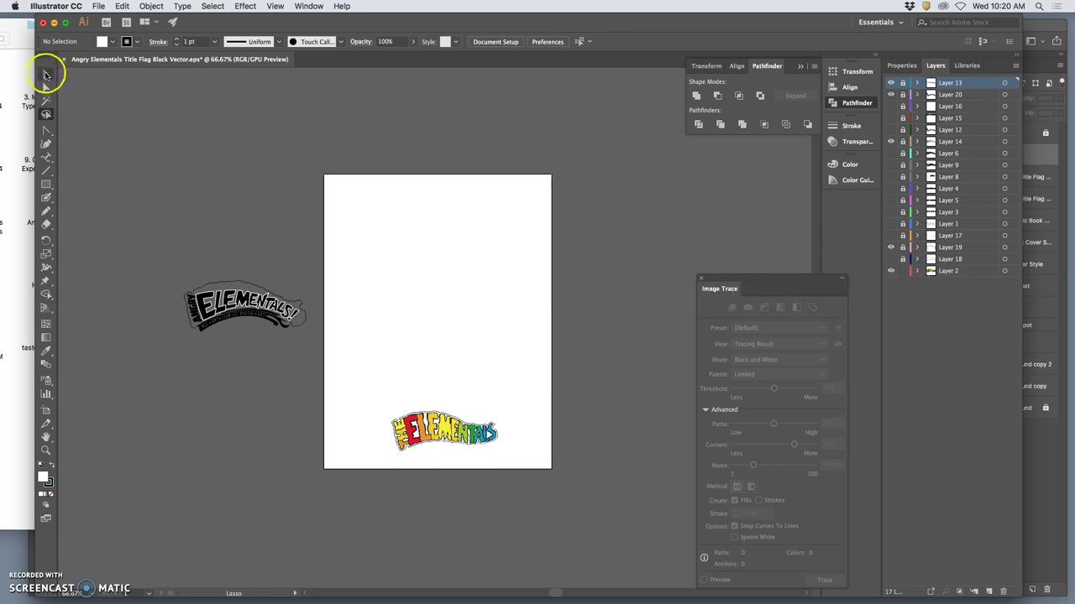
pyautogui.click(1004, 271)
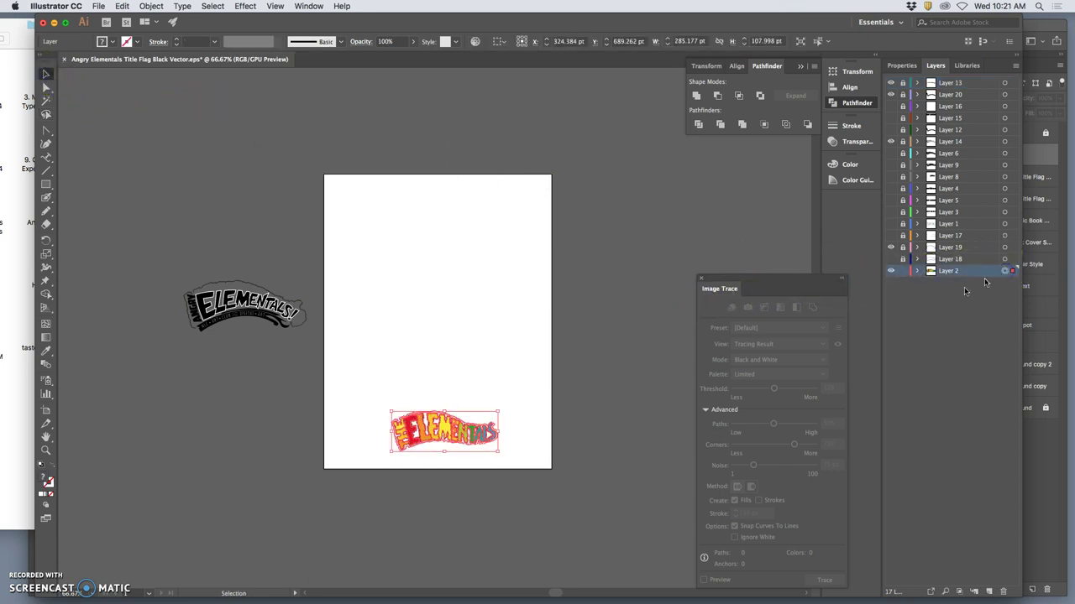
pyautogui.moveTo(448, 430); pyautogui.dragTo(251, 357)
pyautogui.click(252, 418)
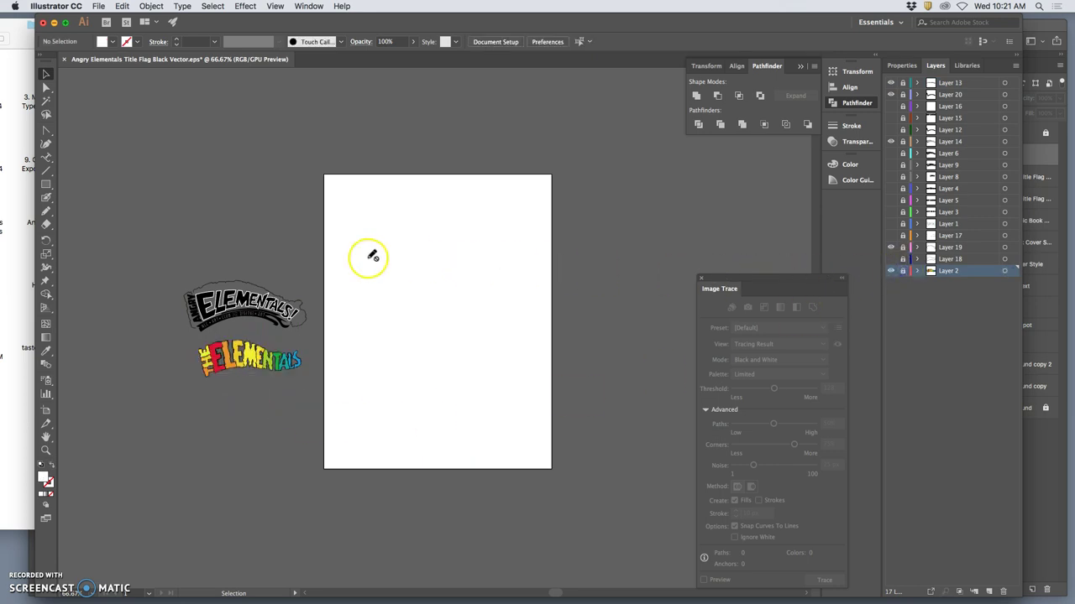
pyautogui.press('super+equal')
pyautogui.press('super+equal')
pyautogui.hscroll(-5, 319, 256)
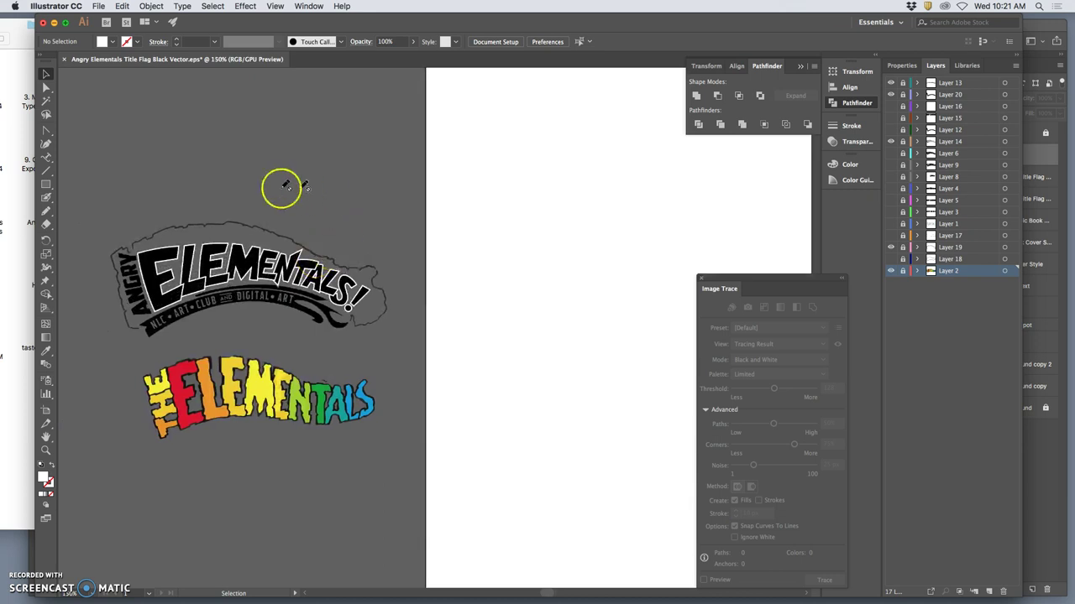
pyautogui.hscroll(-3, 302, 323)
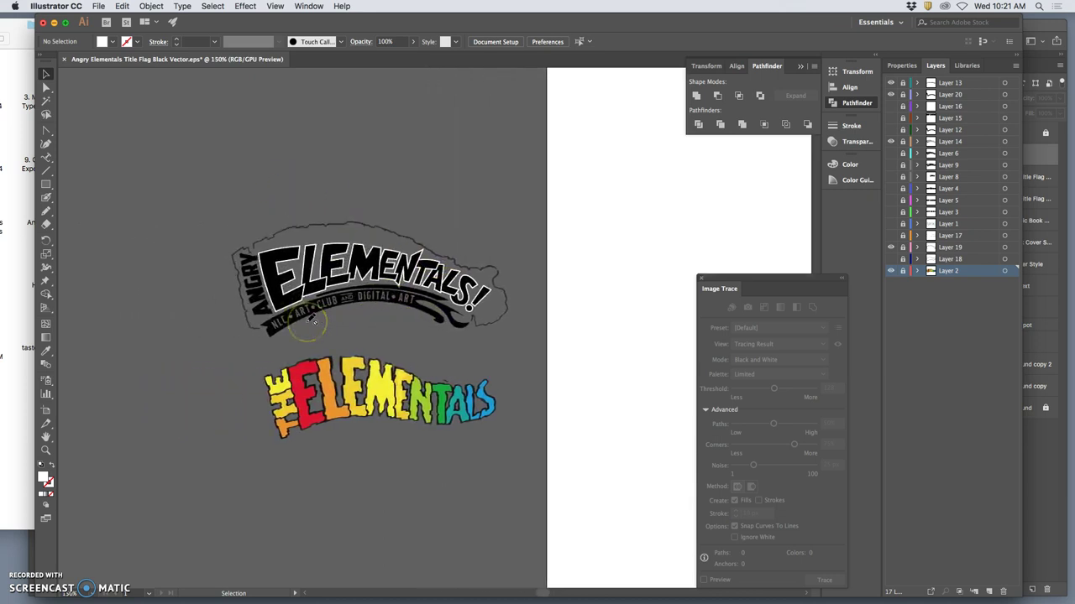
pyautogui.scroll(2, 310, 320)
pyautogui.hscroll(-3, 310, 320)
pyautogui.hscroll(-1, 310, 320)
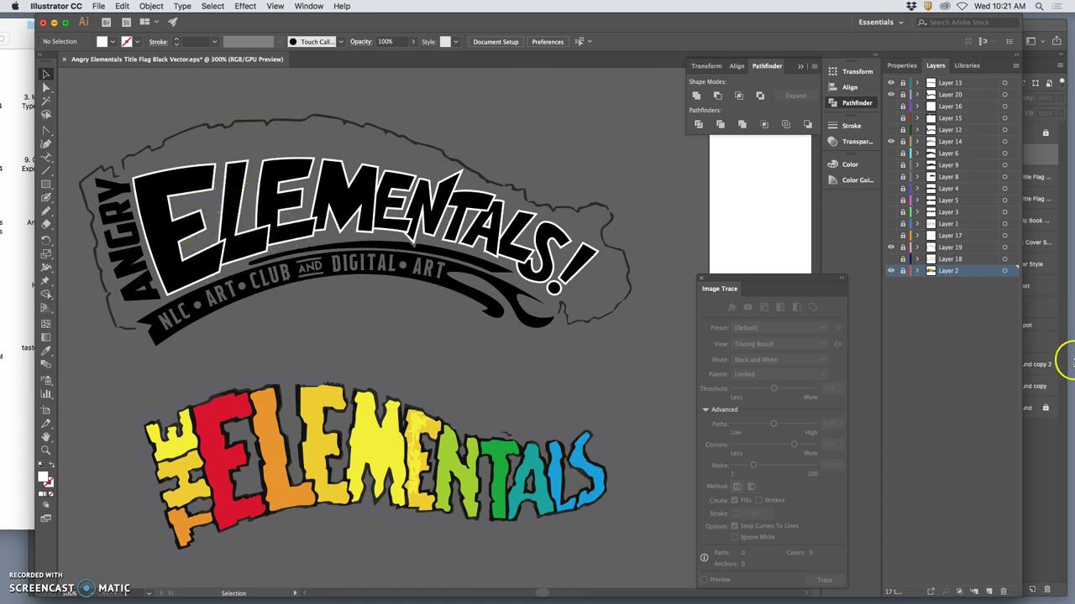
# - Unlock hidden Layers 16, 15, 12, 6, 9, 8, 4, 5, 3, 1, 17 and 18
pyautogui.click(902, 107)
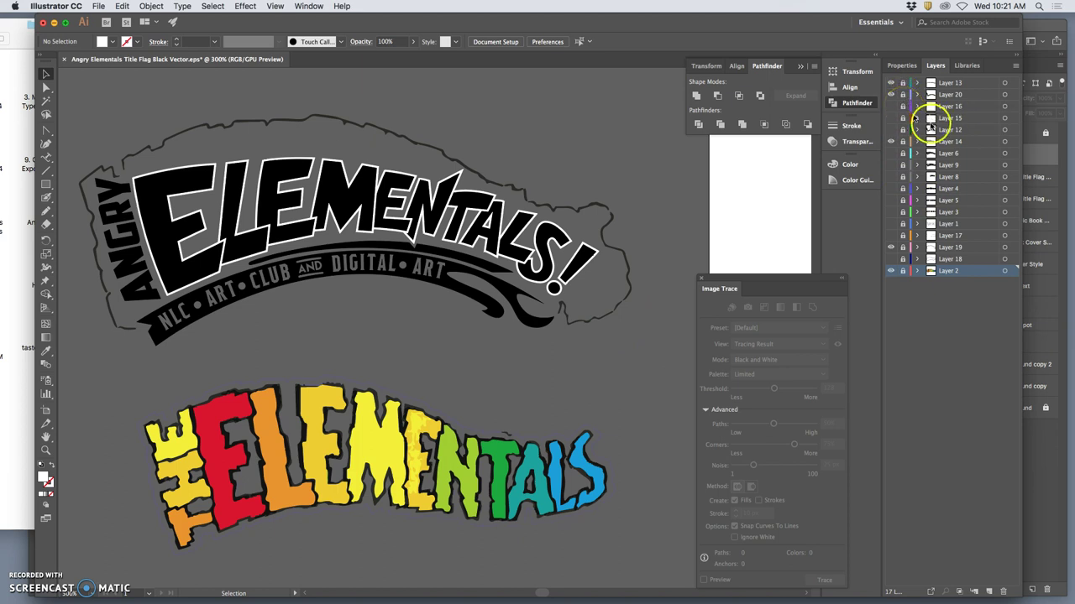
pyautogui.click(902, 118)
pyautogui.click(902, 130)
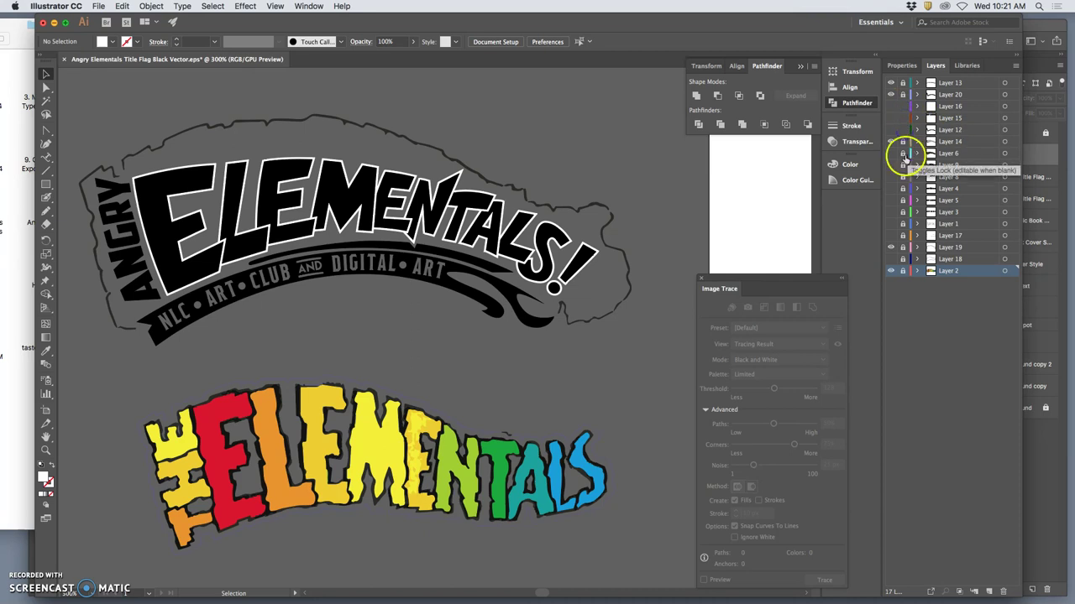
pyautogui.click(901, 154)
pyautogui.click(902, 165)
pyautogui.click(902, 177)
pyautogui.click(902, 189)
pyautogui.click(902, 201)
pyautogui.click(903, 212)
pyautogui.click(903, 224)
pyautogui.click(903, 236)
pyautogui.click(904, 261)
# - Select Layers 18, 17, 4, 8, 9, 6, 12, 15 and 16 and delete them with their artwork
pyautogui.click(965, 263)
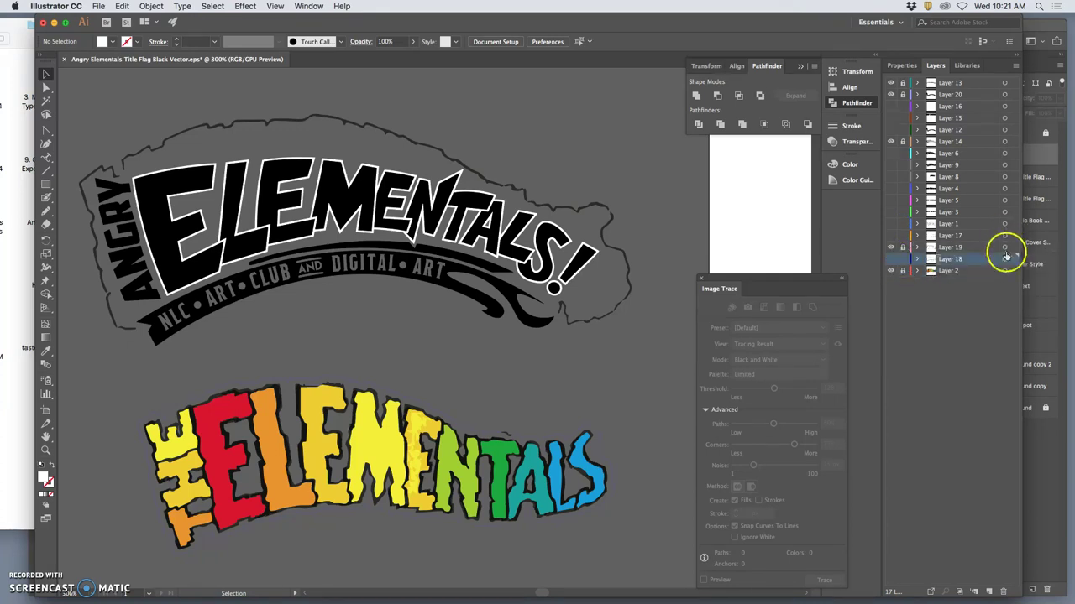
pyautogui.click(1004, 261)
pyautogui.click(1006, 261)
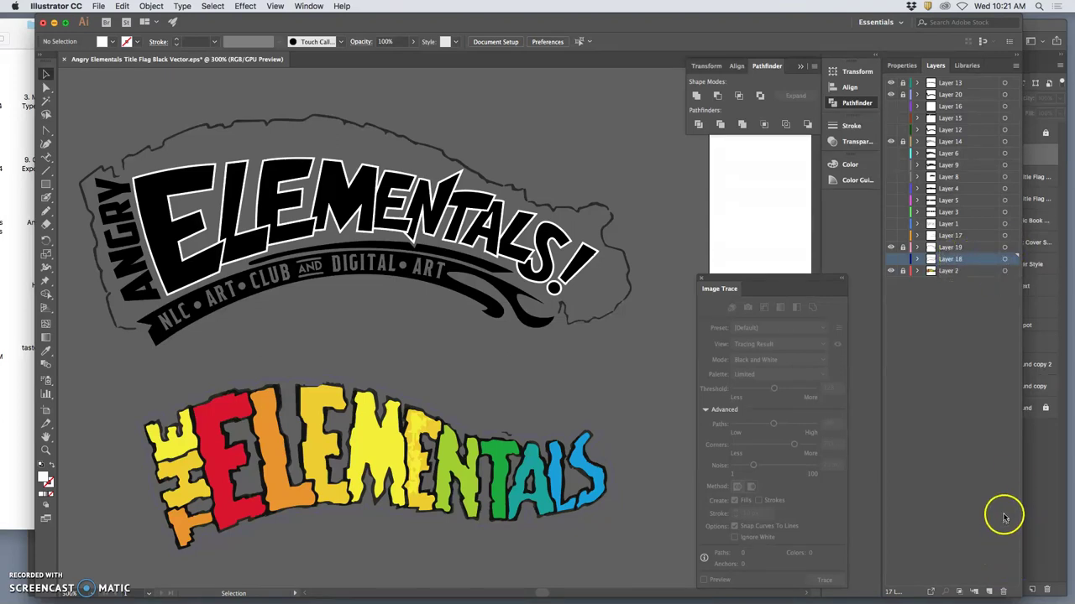
pyautogui.keyDown('super'); pyautogui.click(976, 238); pyautogui.keyUp('super')
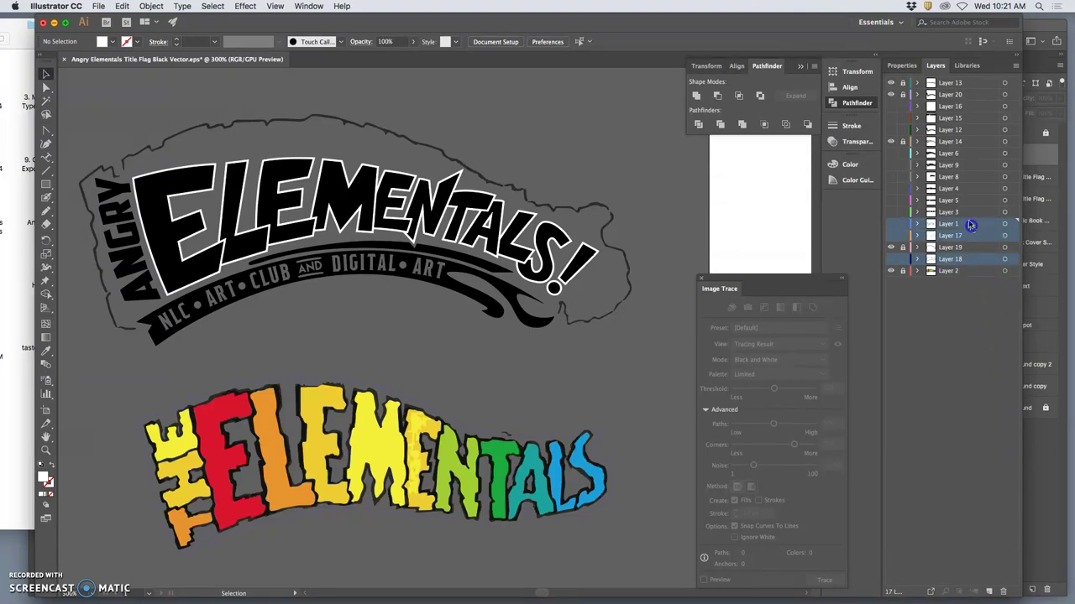
pyautogui.keyDown('super'); pyautogui.click(964, 189); pyautogui.keyUp('super')
pyautogui.keyDown('super'); pyautogui.click(963, 177); pyautogui.keyUp('super')
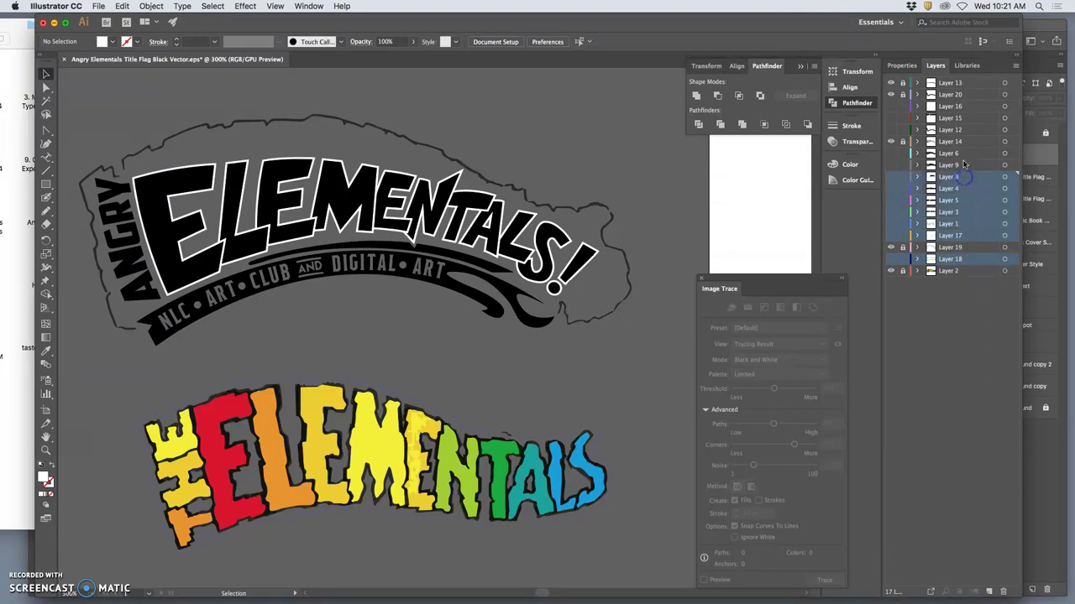
pyautogui.keyDown('super'); pyautogui.click(962, 165); pyautogui.keyUp('super')
pyautogui.keyDown('super'); pyautogui.click(963, 153); pyautogui.keyUp('super')
pyautogui.keyDown('super'); pyautogui.click(962, 130); pyautogui.keyUp('super')
pyautogui.keyDown('super'); pyautogui.click(961, 118); pyautogui.keyUp('super')
pyautogui.keyDown('super'); pyautogui.click(958, 107); pyautogui.keyUp('super')
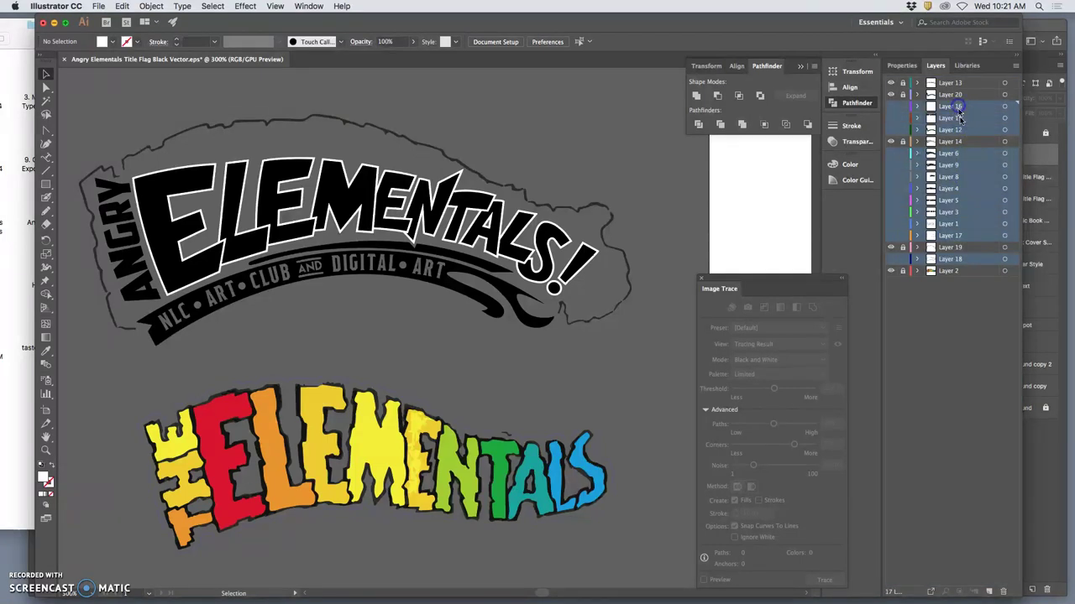
pyautogui.click(1003, 591)
pyautogui.click(620, 325)
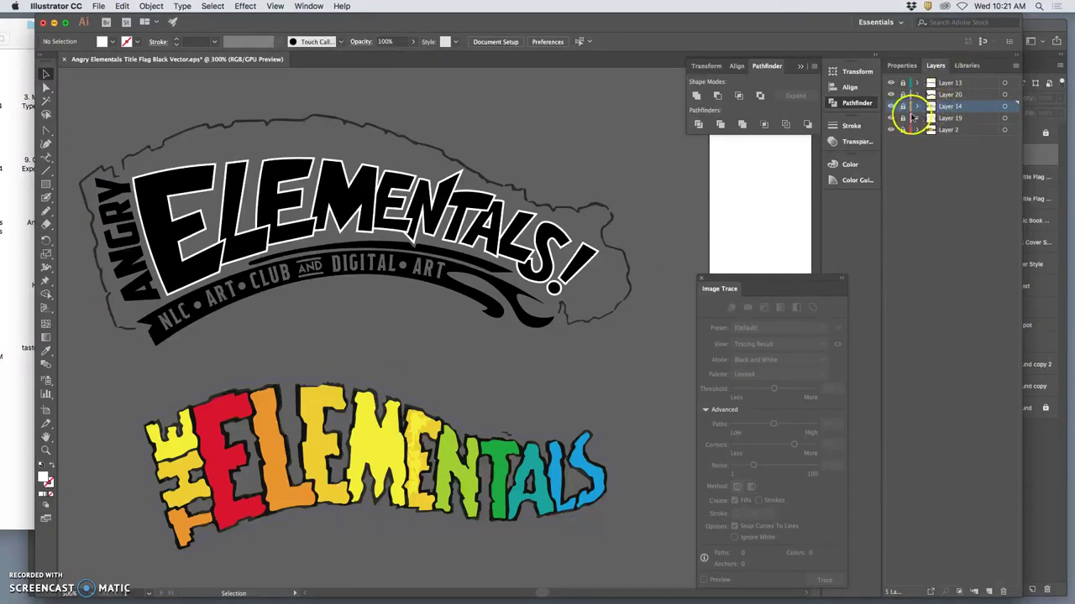
# - Save the artwork as Illustrator EPS 'Angry Elementals Title Flag Color Vector' with default EPS options
pyautogui.click(98, 6)
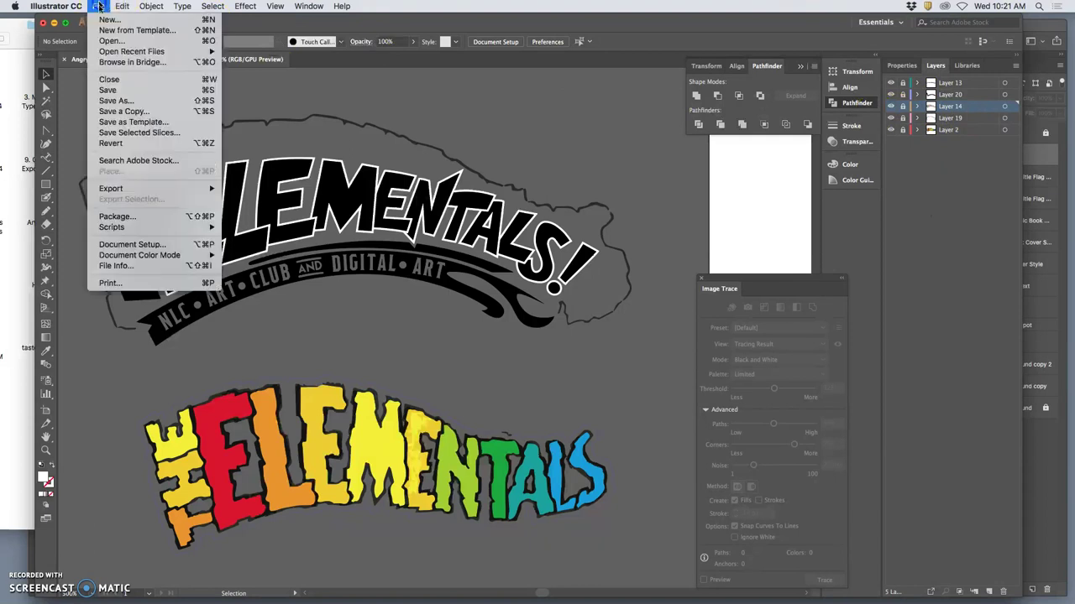
pyautogui.click(109, 101)
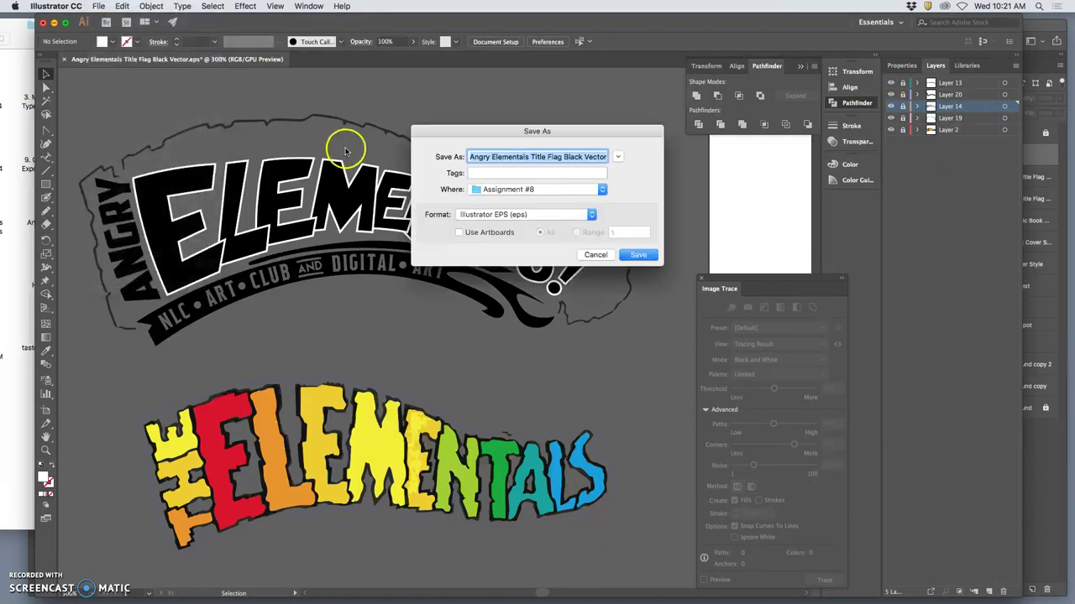
pyautogui.click(545, 157)
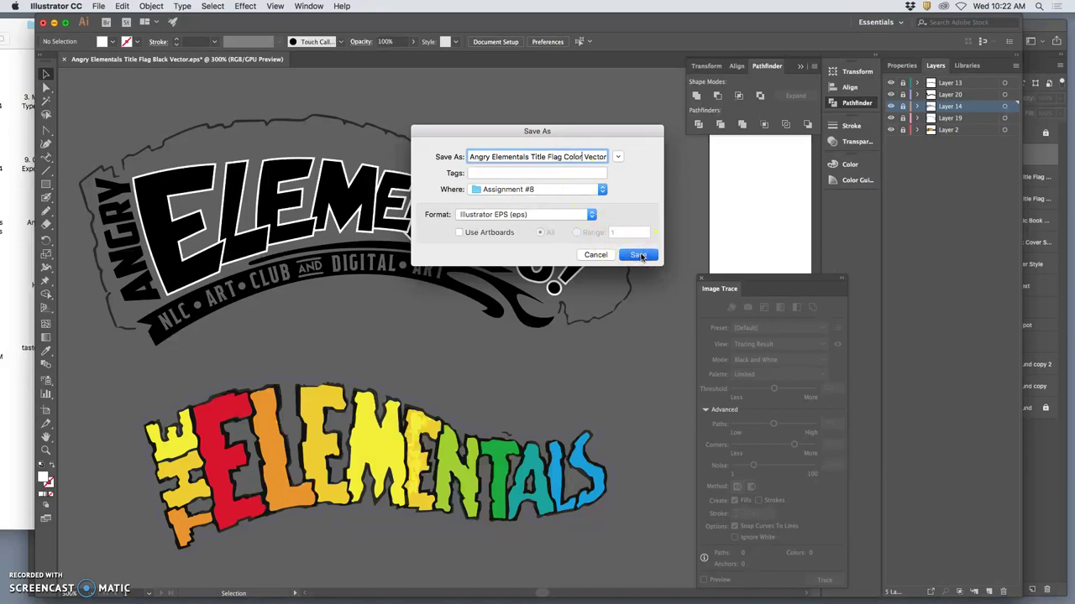
pyautogui.click(639, 256)
pyautogui.click(670, 466)
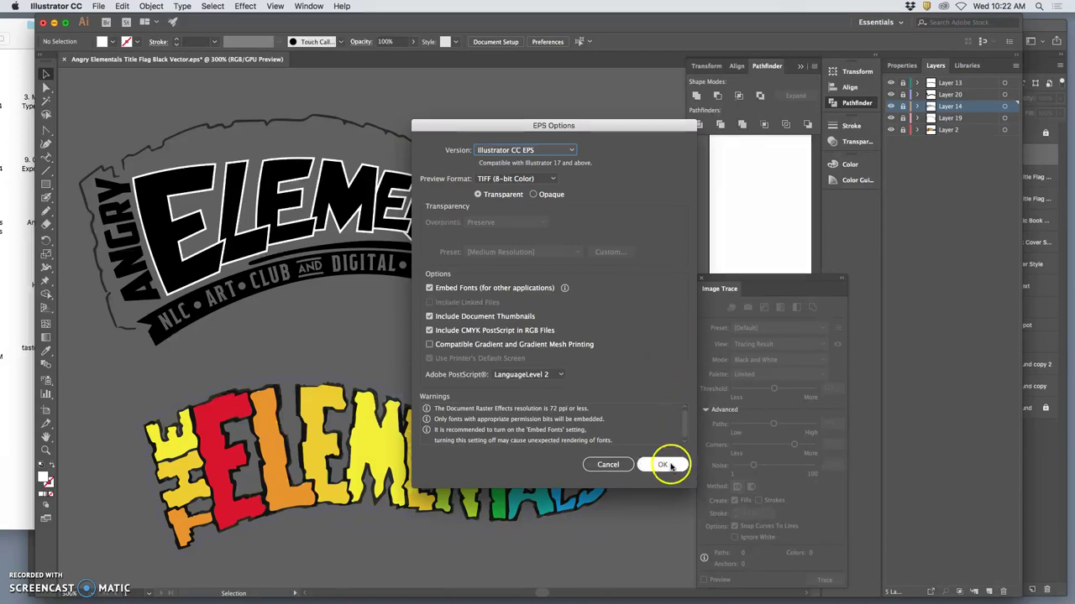